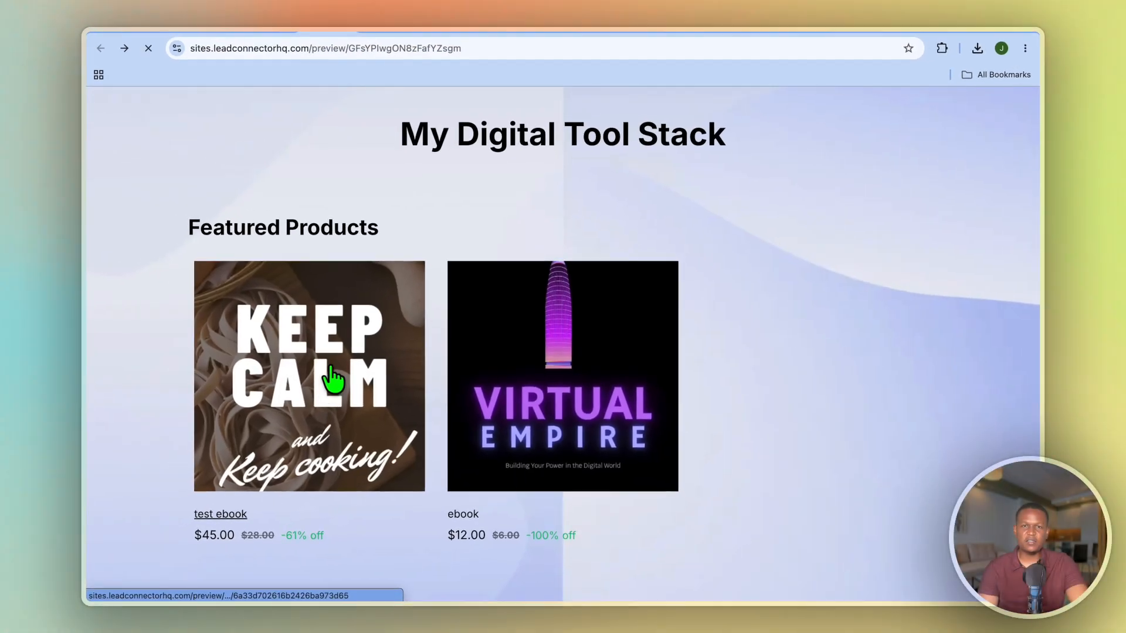
# - Open the test ebook from the featured products, add it to the cart and view the cart
pyautogui.click(318, 393)
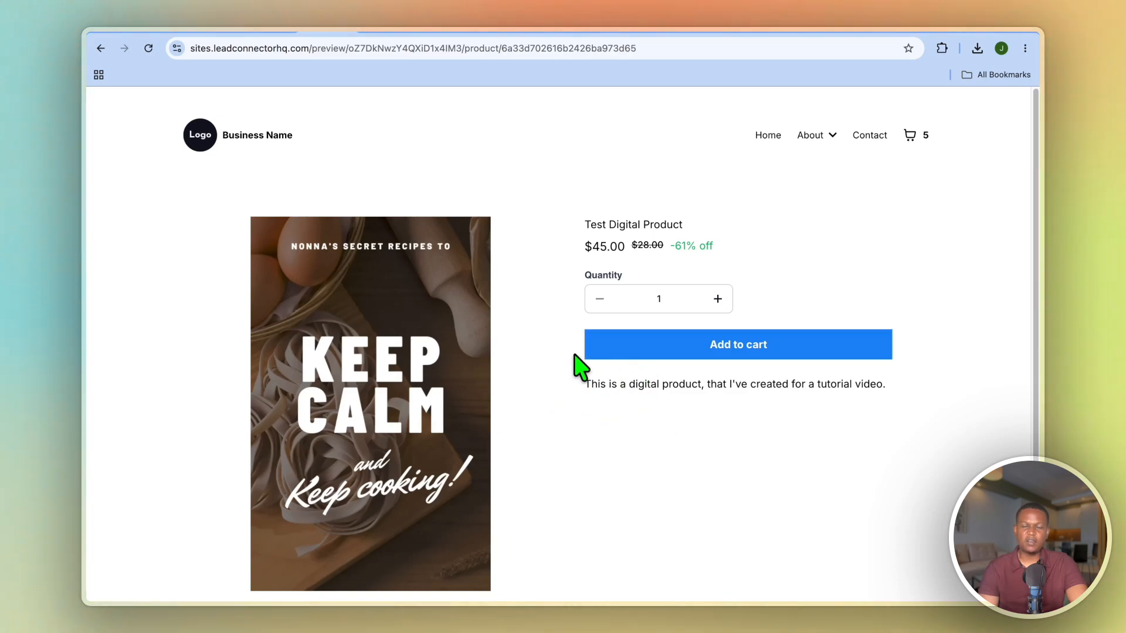
pyautogui.click(629, 355)
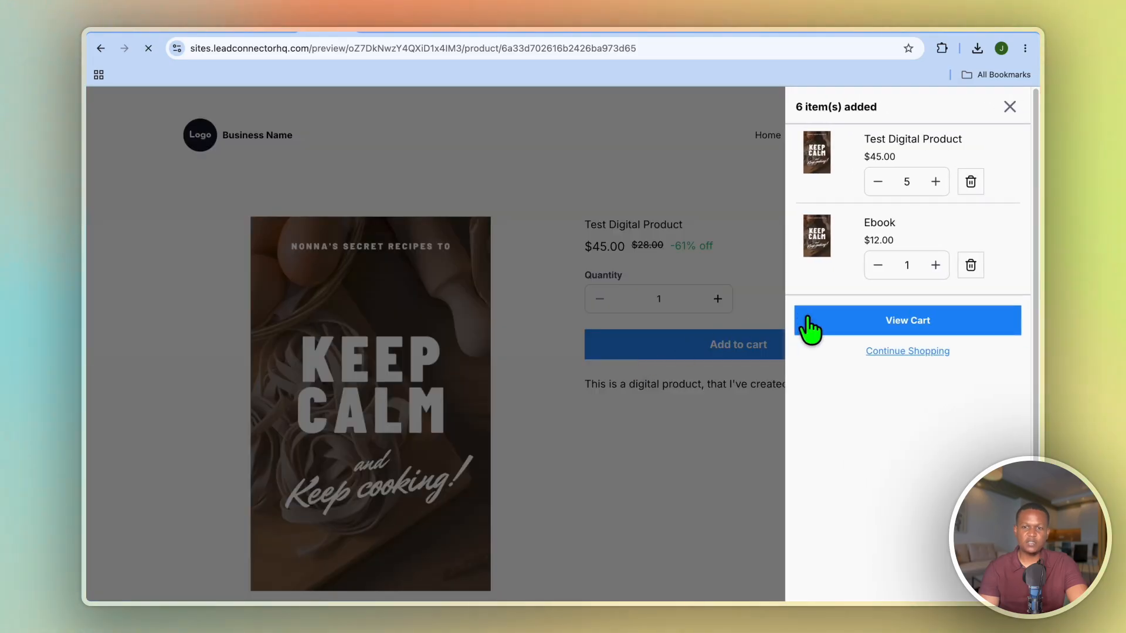
pyautogui.click(810, 326)
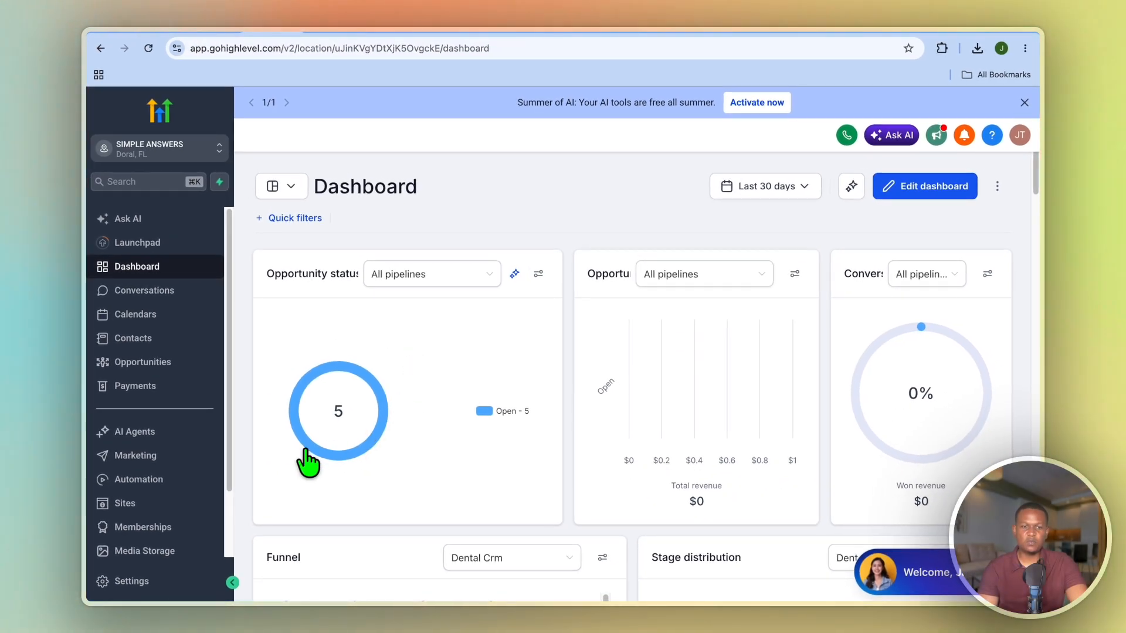
# - Create a new website from blank in the Sites area and name it "test store"
pyautogui.click(182, 500)
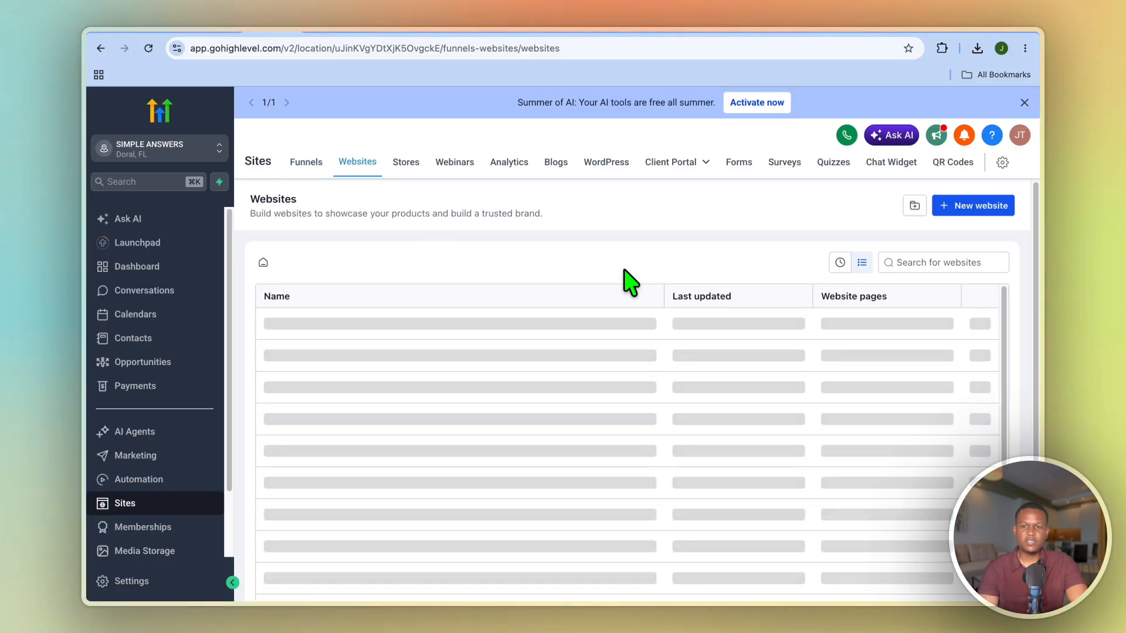
pyautogui.click(987, 216)
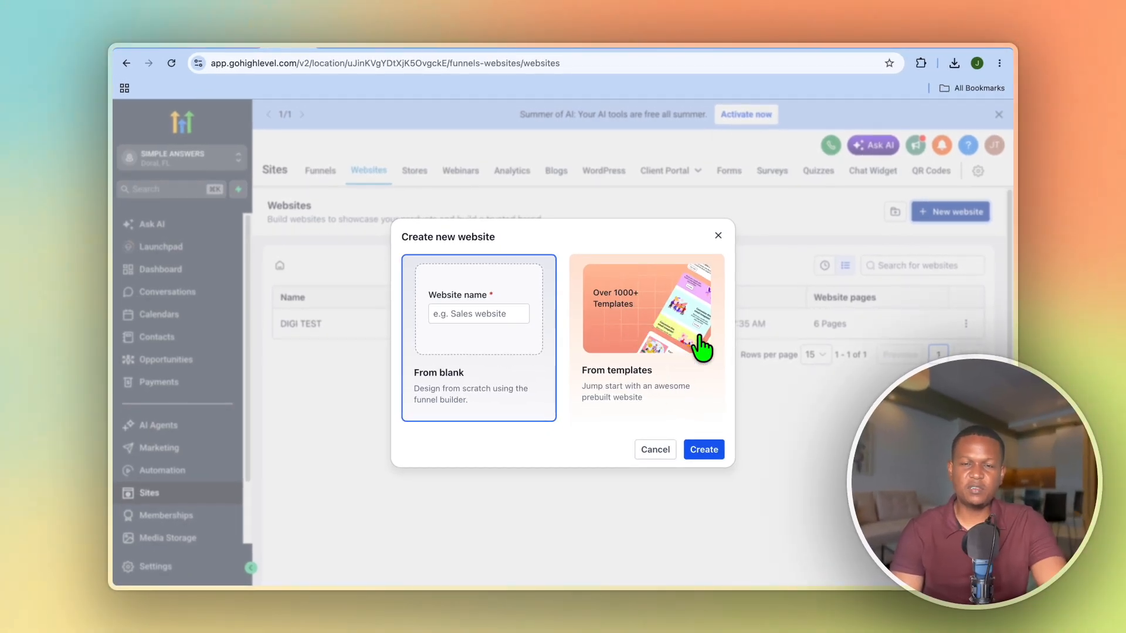
pyautogui.click(665, 329)
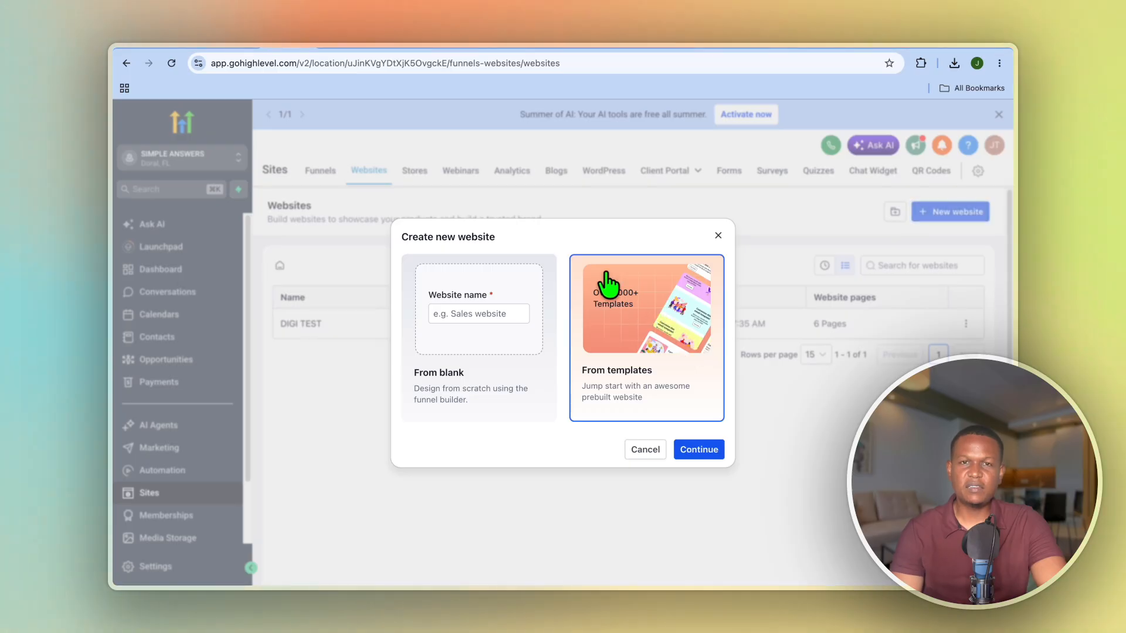
pyautogui.click(472, 314)
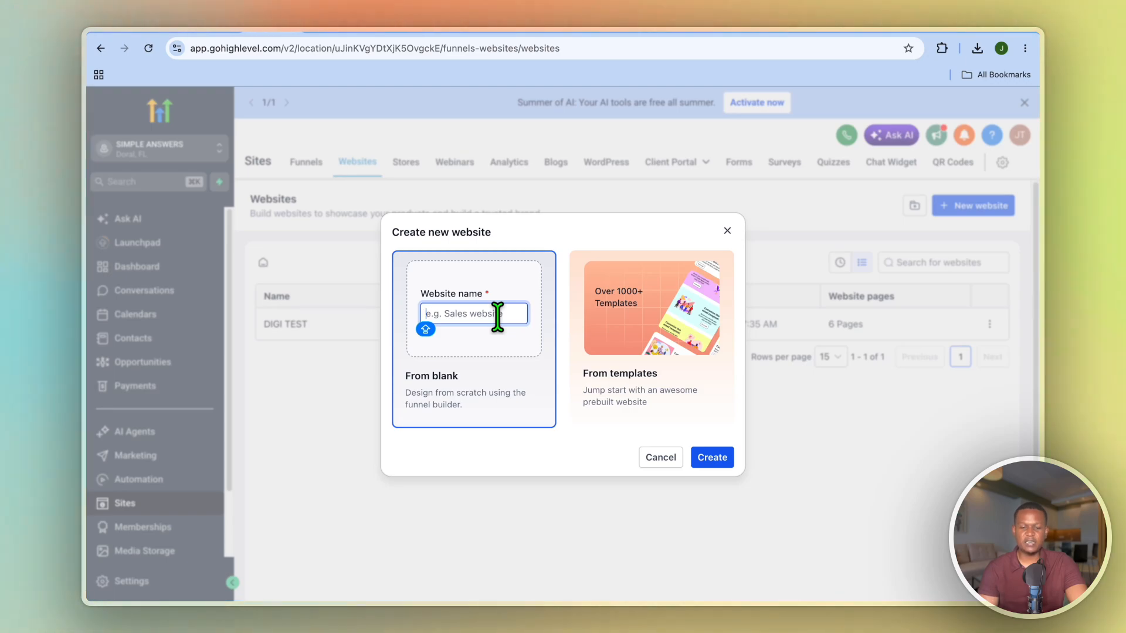
pyautogui.write('e')
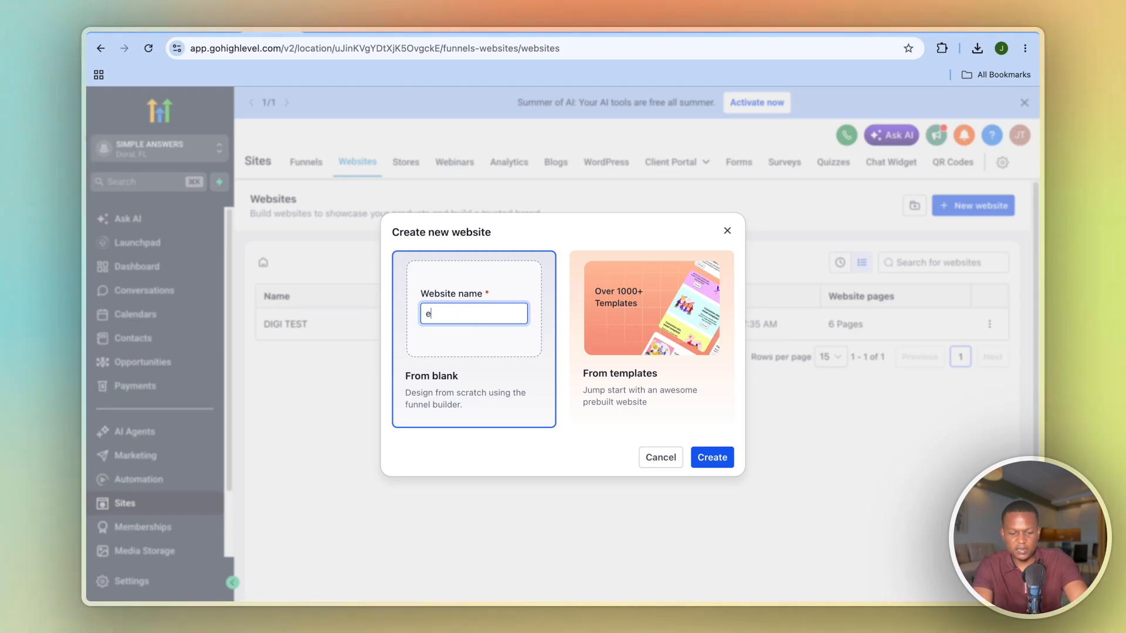
pyautogui.write('st stor')
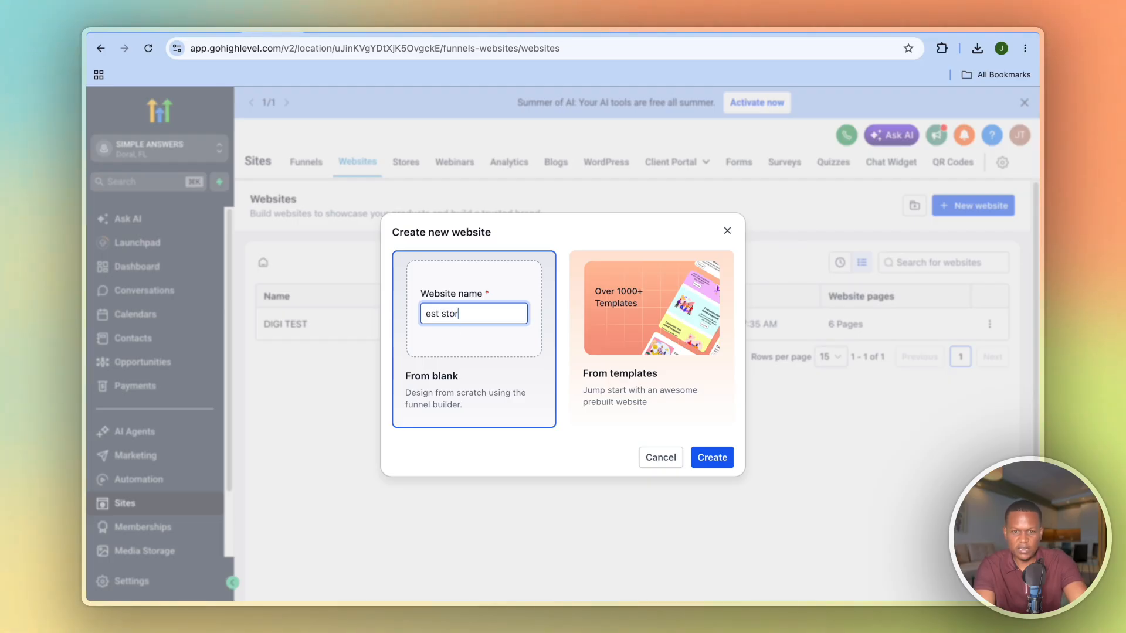
pyautogui.write('e')
pyautogui.click(422, 317)
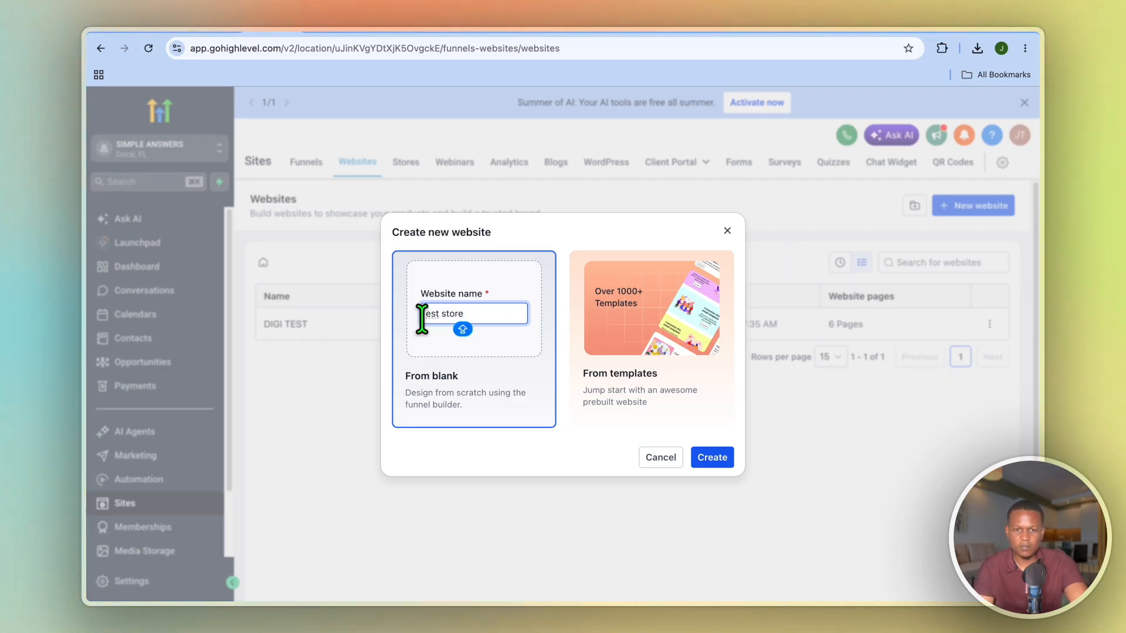
pyautogui.write('t')
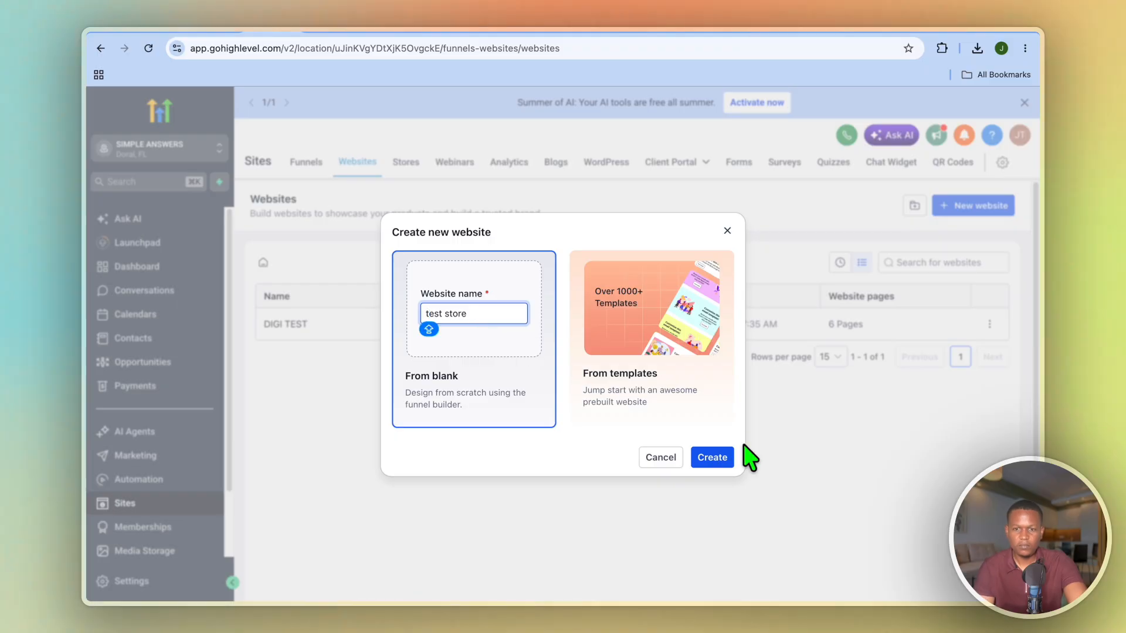
pyautogui.click(728, 458)
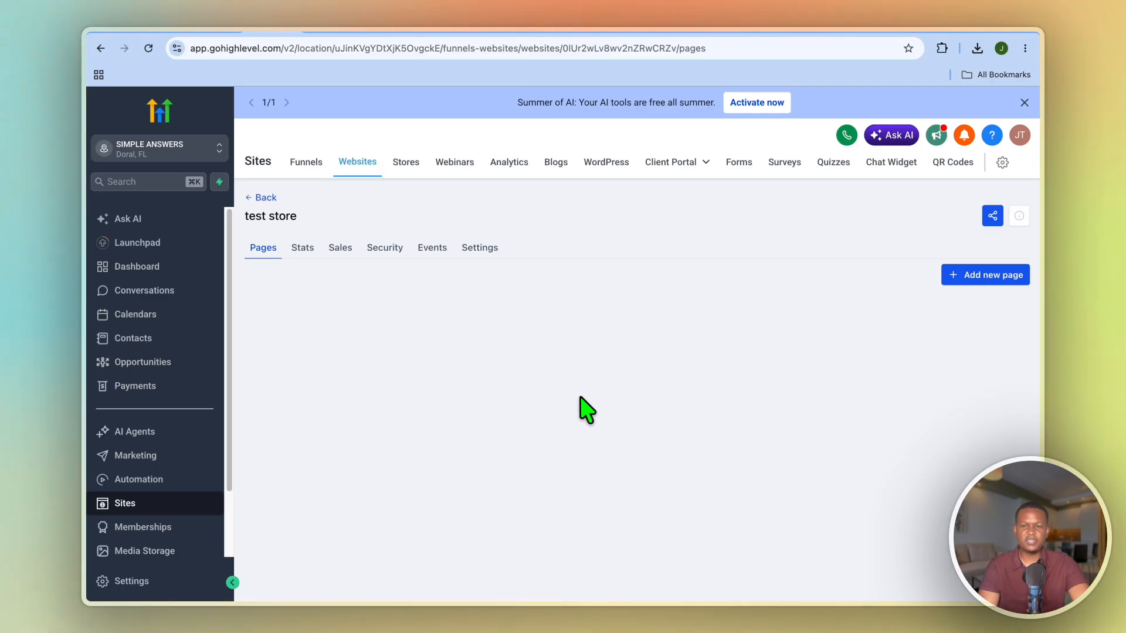
# - Add a new page named "landing page" to the test store website
pyautogui.click(1001, 275)
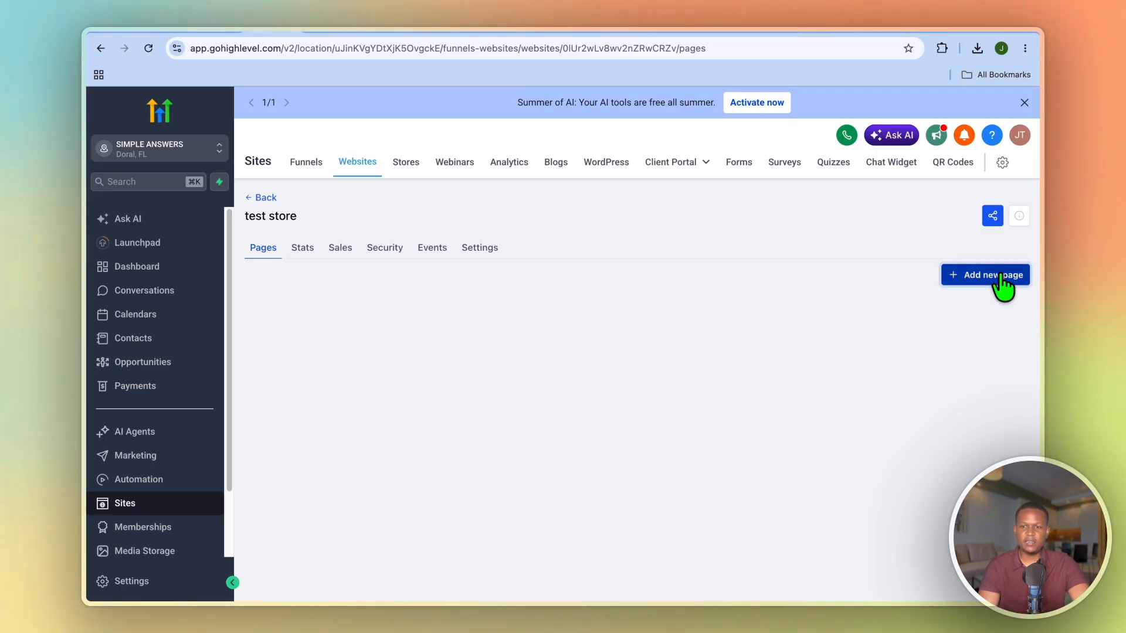
pyautogui.click(528, 290)
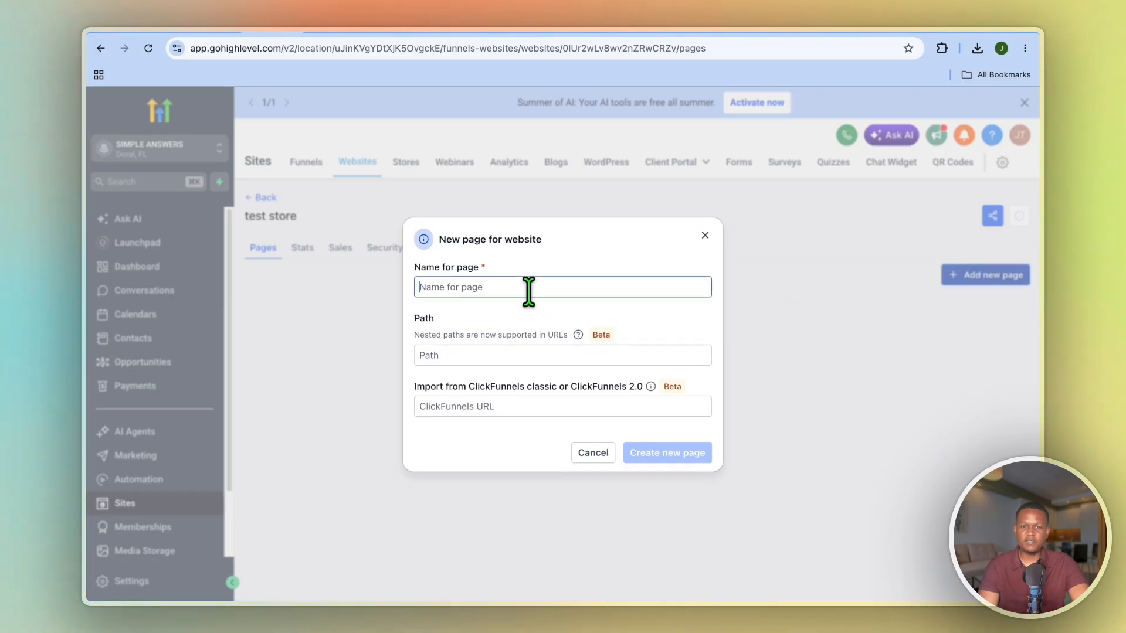
pyautogui.write('l')
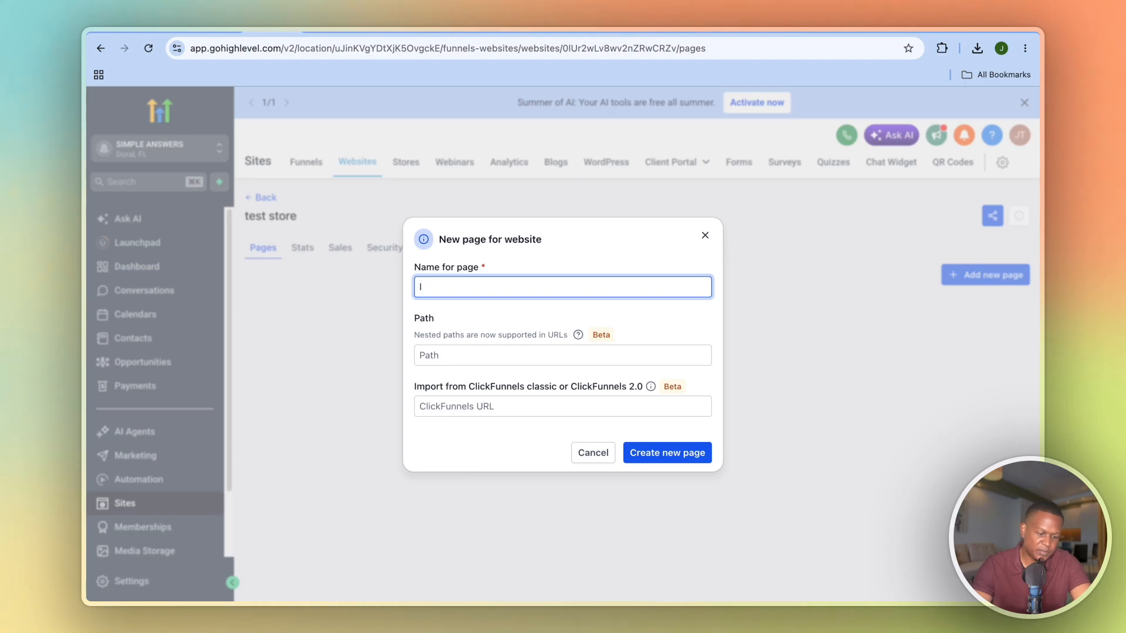
pyautogui.write('andin')
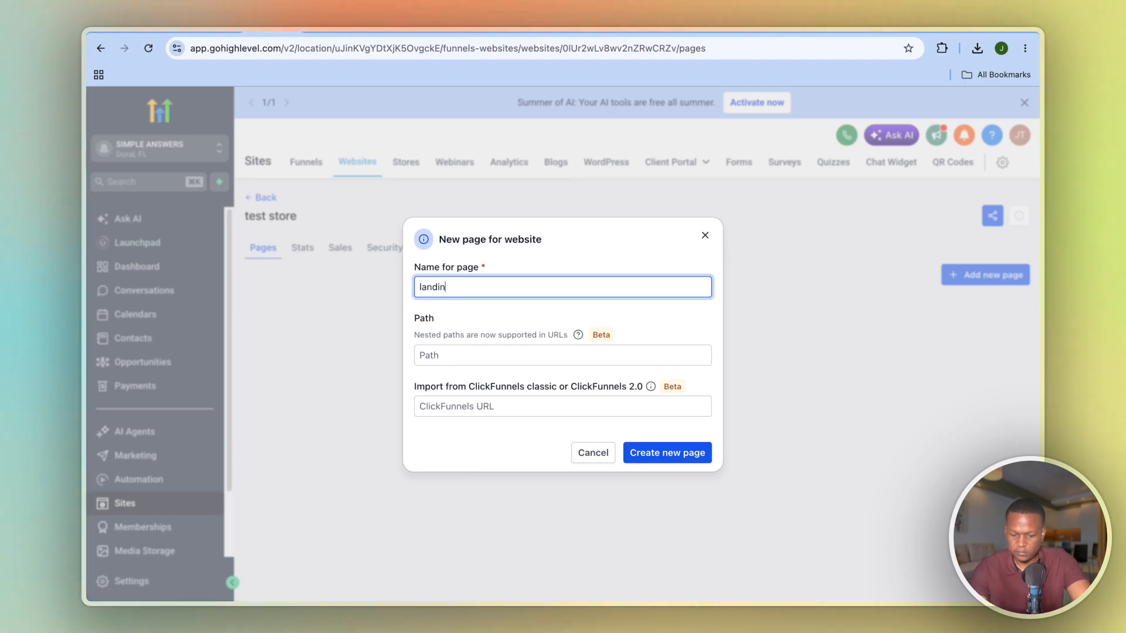
pyautogui.write('g page')
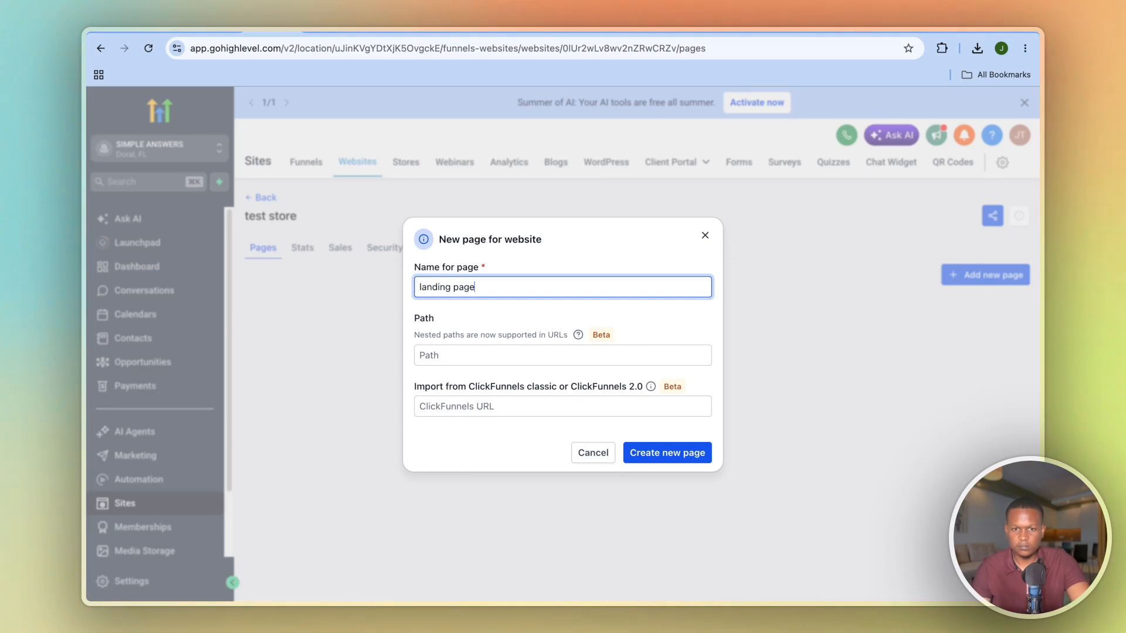
pyautogui.click(649, 453)
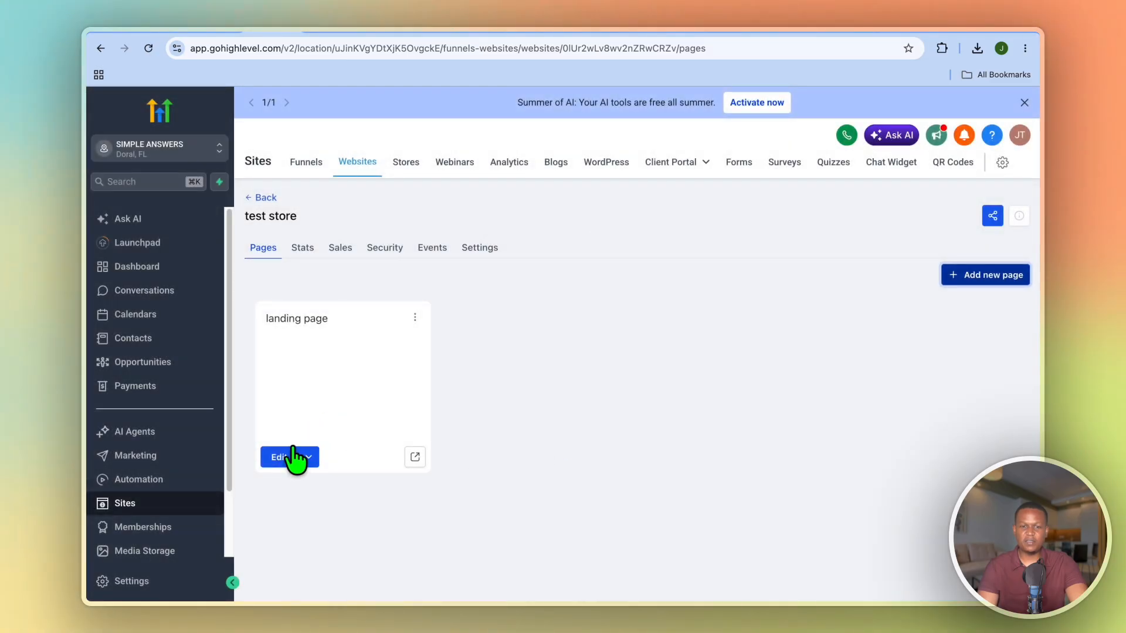
# - Open the landing page in the page builder and add a Headline element to the blank canvas
pyautogui.click(293, 458)
pyautogui.click(329, 403)
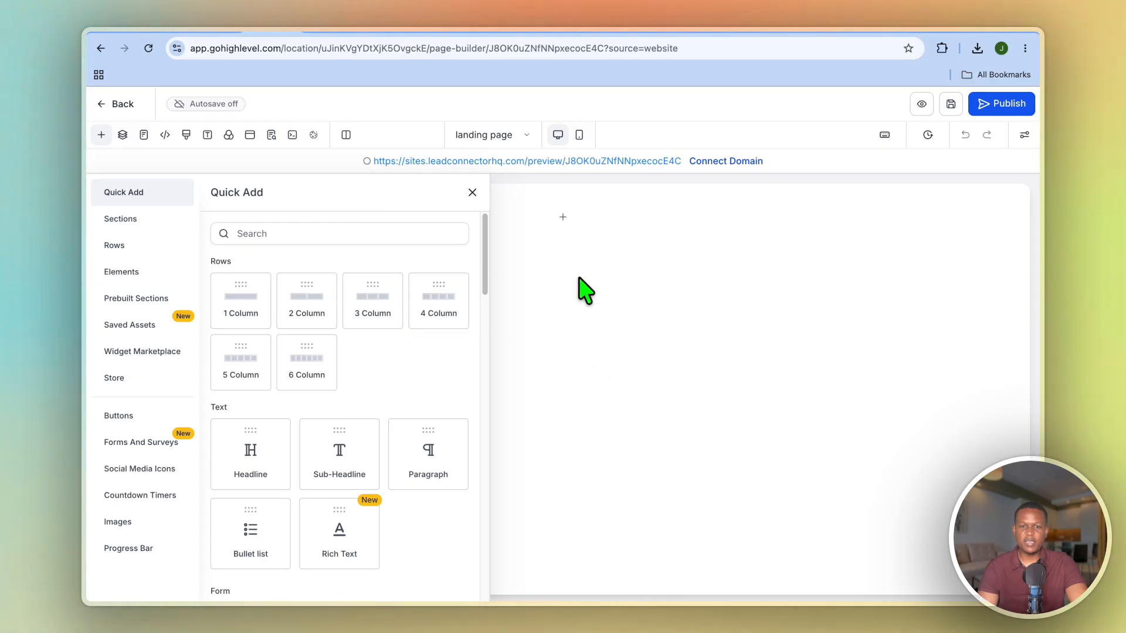
pyautogui.moveTo(252, 454); pyautogui.dragTo(669, 221)
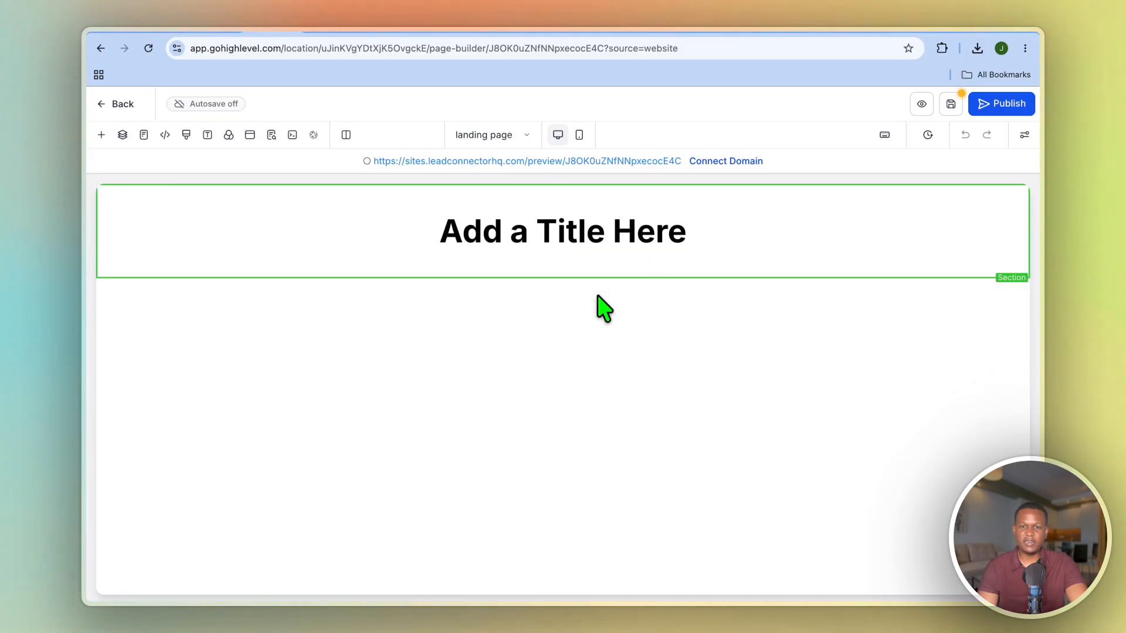
# - Replace the headline's placeholder text with "TEST STORE"
pyautogui.click(475, 235)
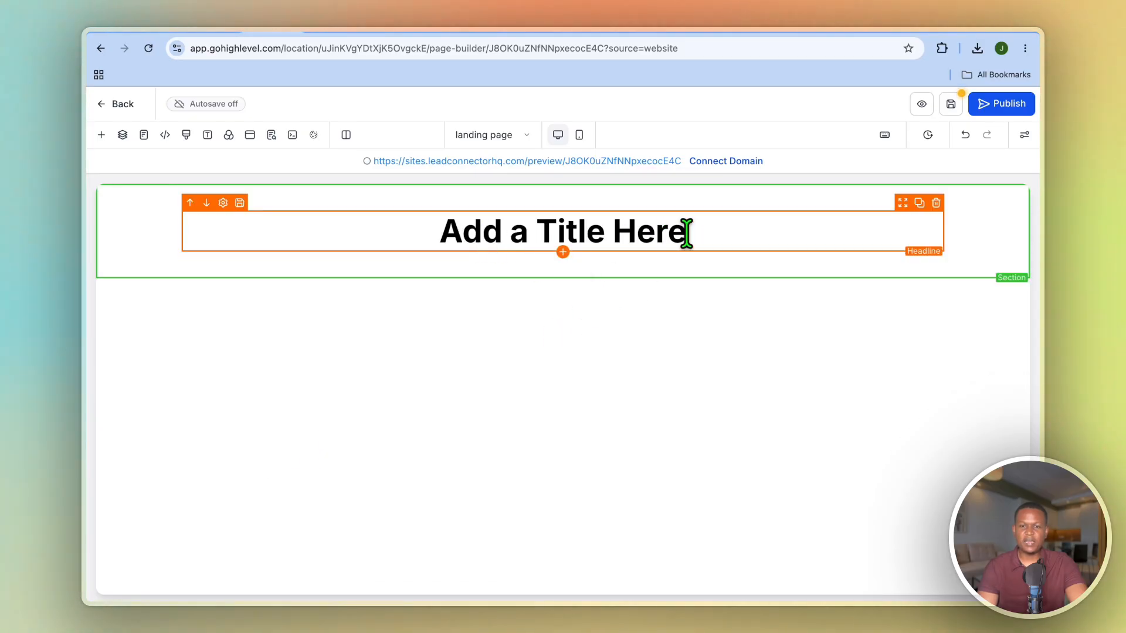
pyautogui.moveTo(603, 231); pyautogui.dragTo(324, 212)
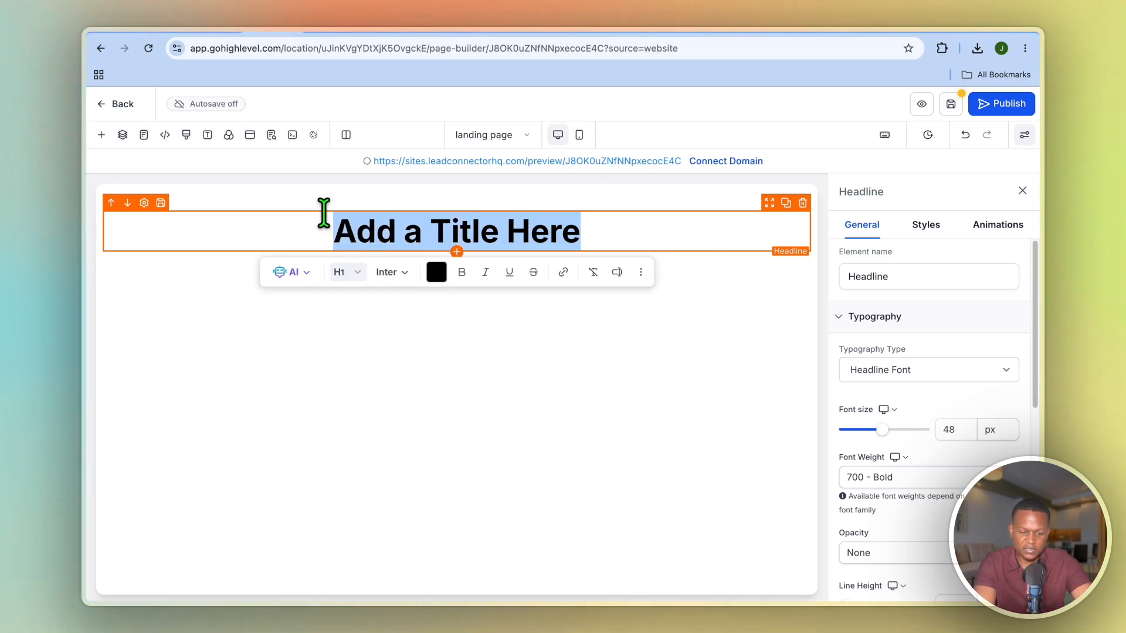
pyautogui.write('TEST')
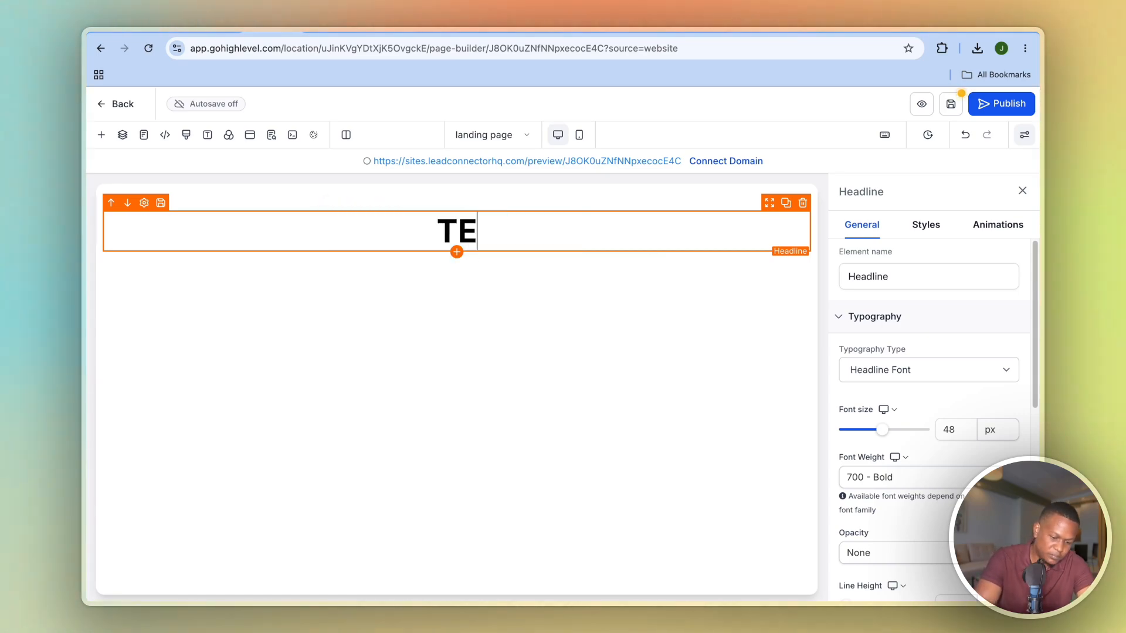
pyautogui.write(' STORE')
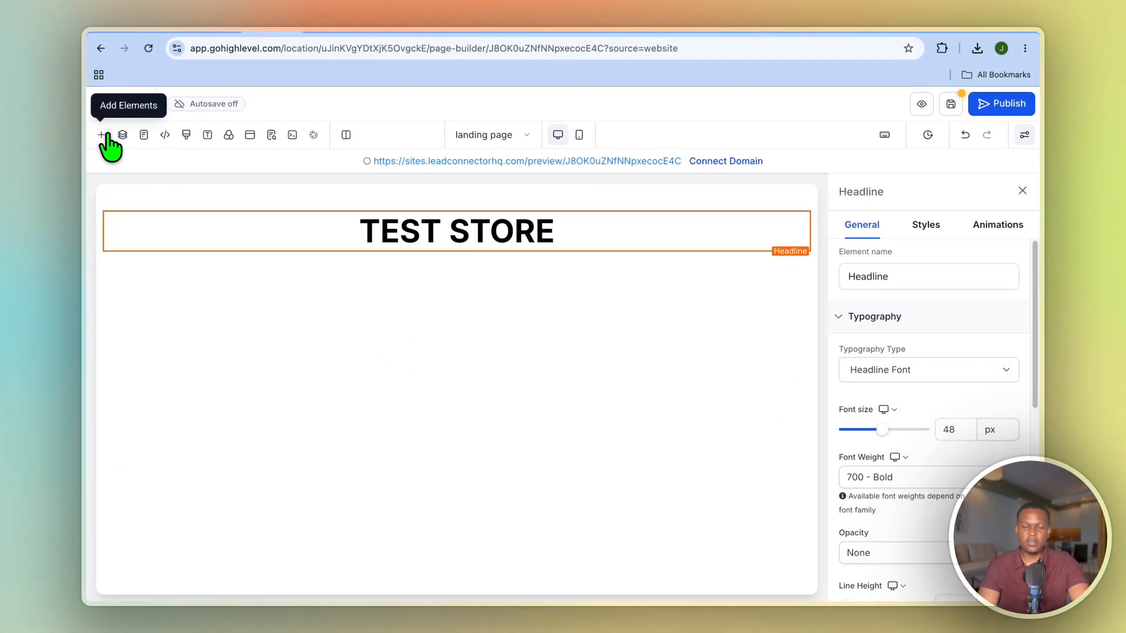
# - Add an online store to the site from the page builder's store elements
pyautogui.click(103, 136)
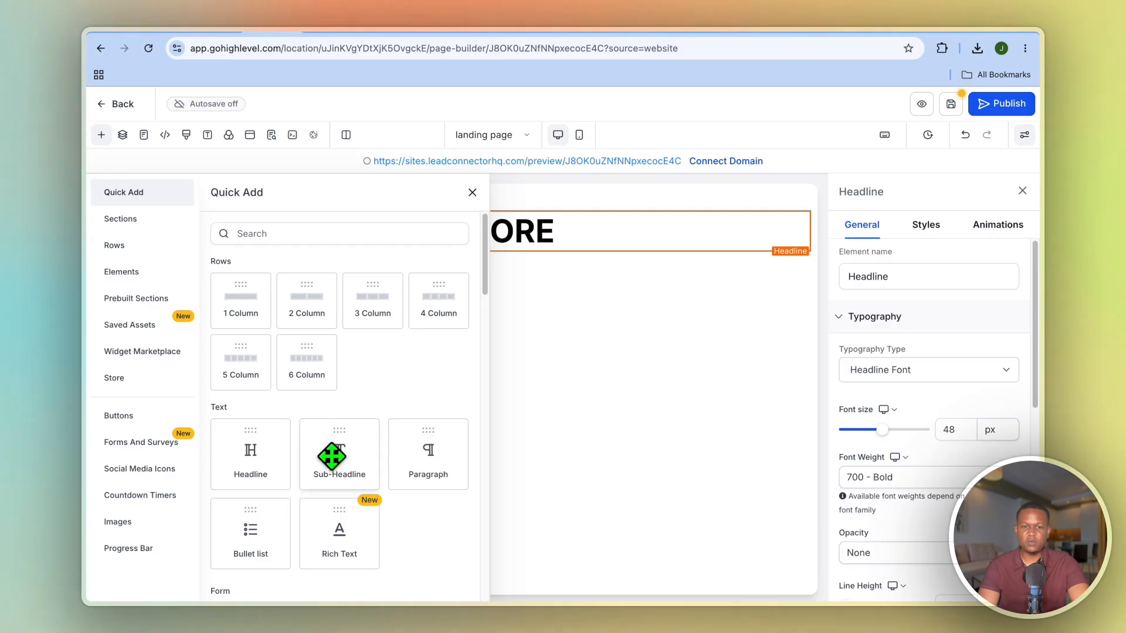
pyautogui.scroll(-2, 352, 448)
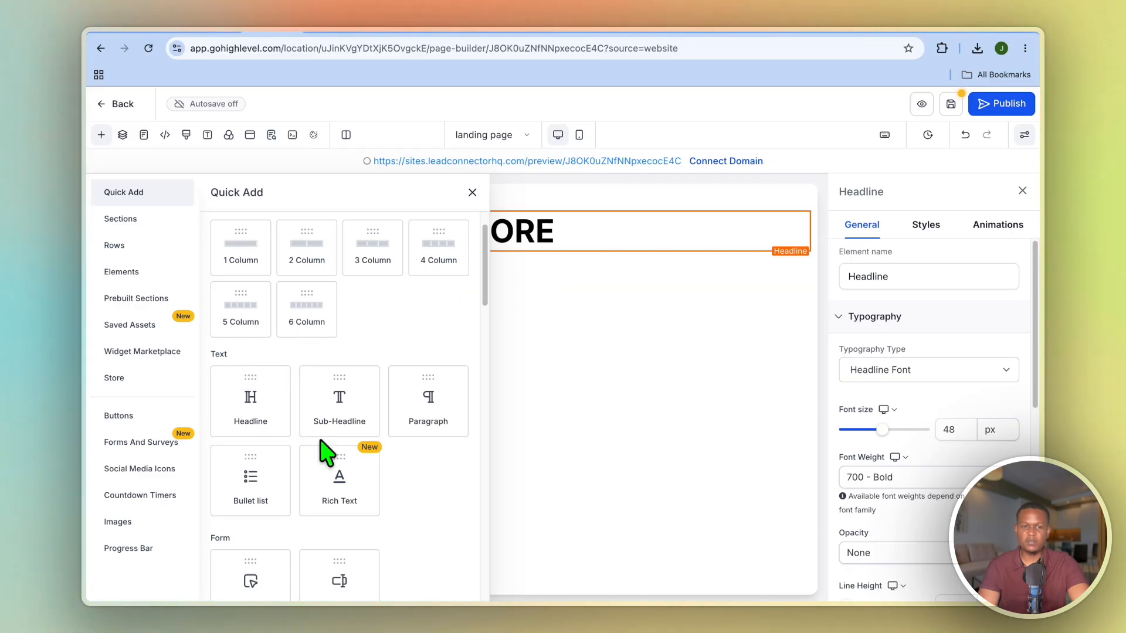
pyautogui.scroll(-1, 326, 451)
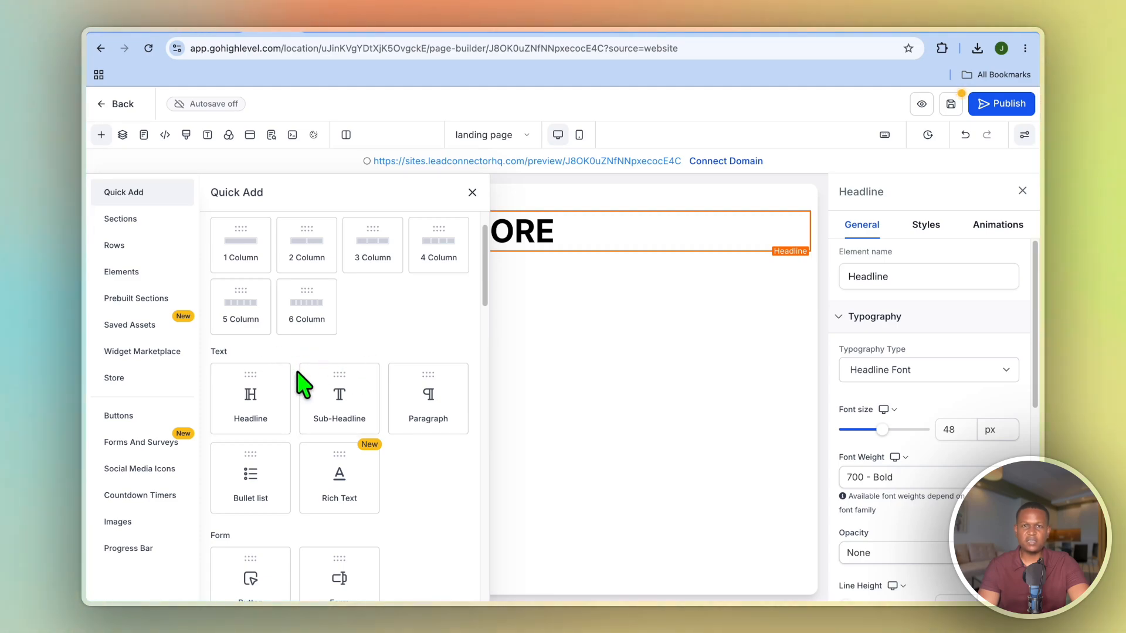
pyautogui.click(139, 387)
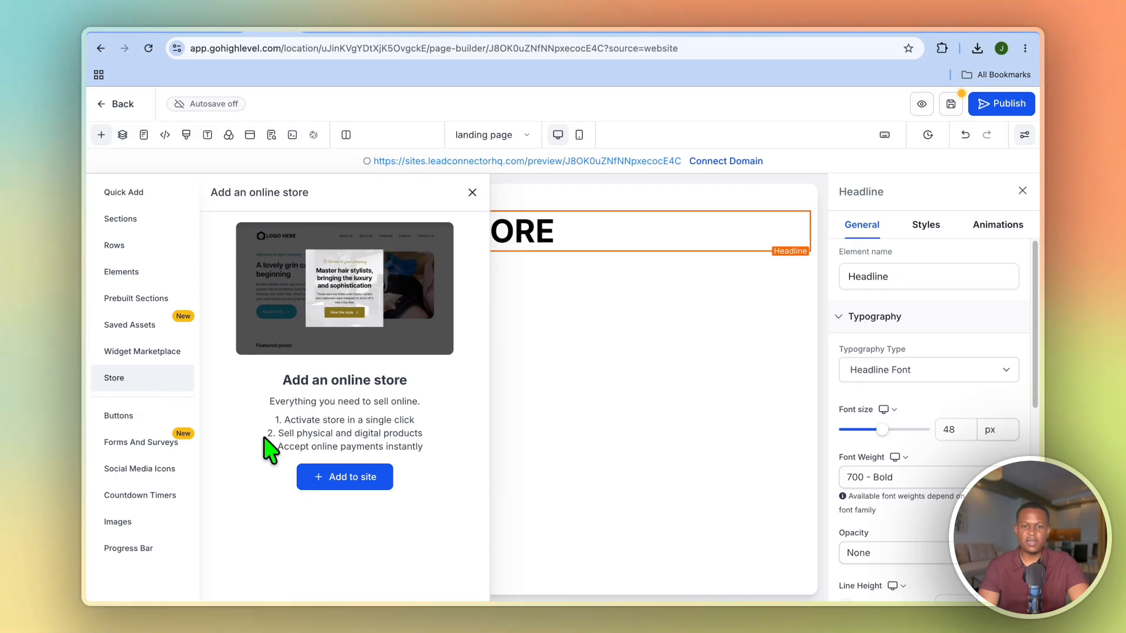
pyautogui.click(351, 486)
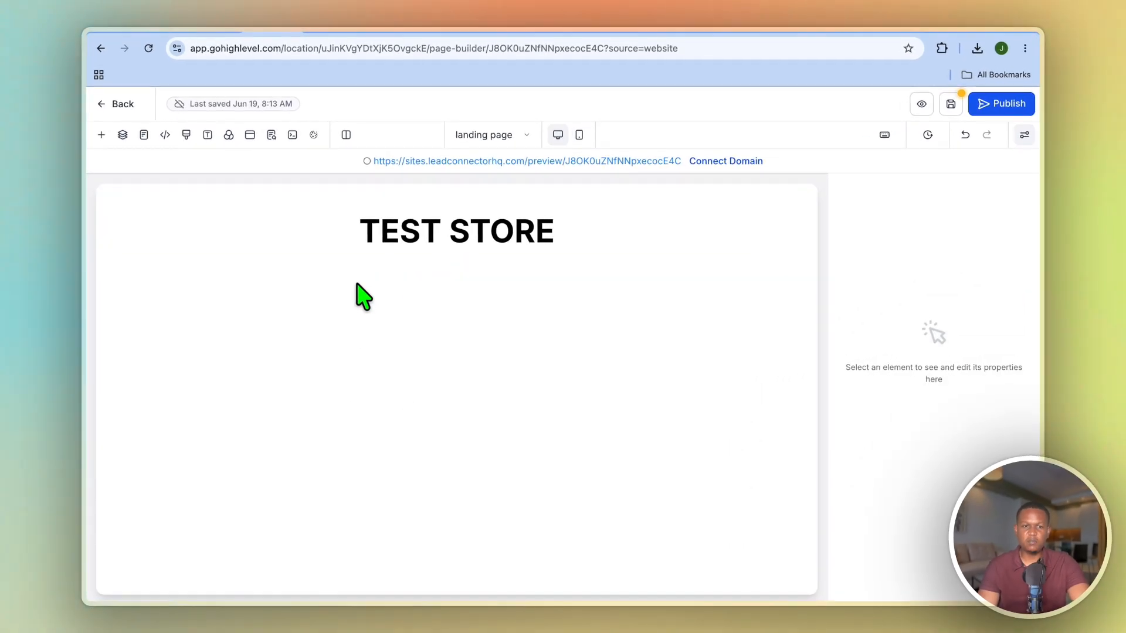
pyautogui.click(101, 136)
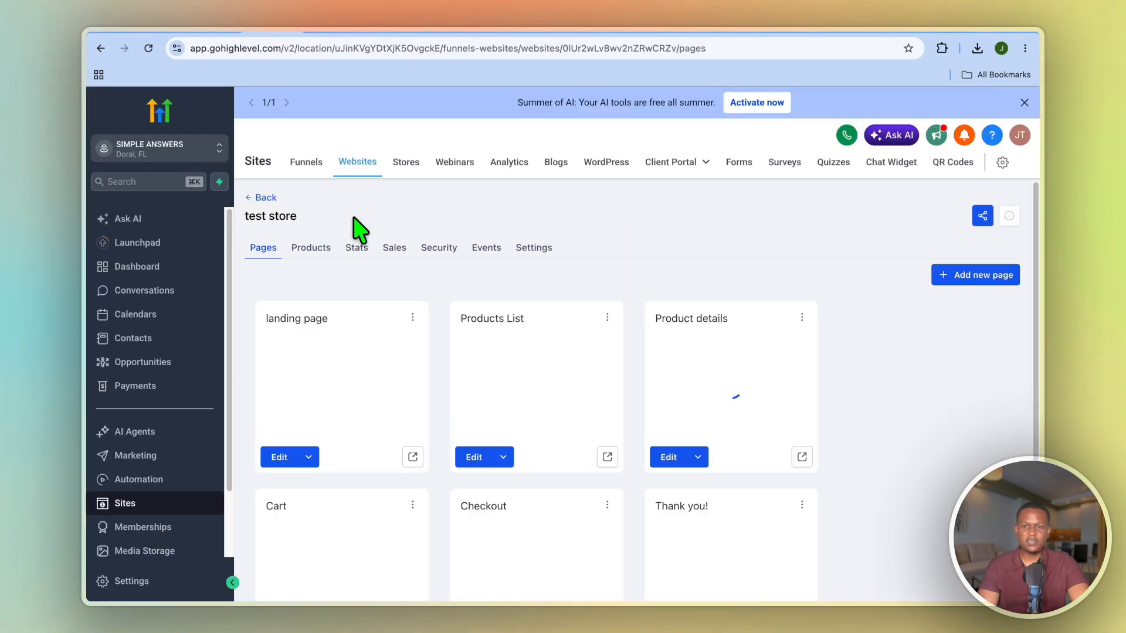
# - Go to the product list in the Payments area and start creating a new product
pyautogui.click(150, 390)
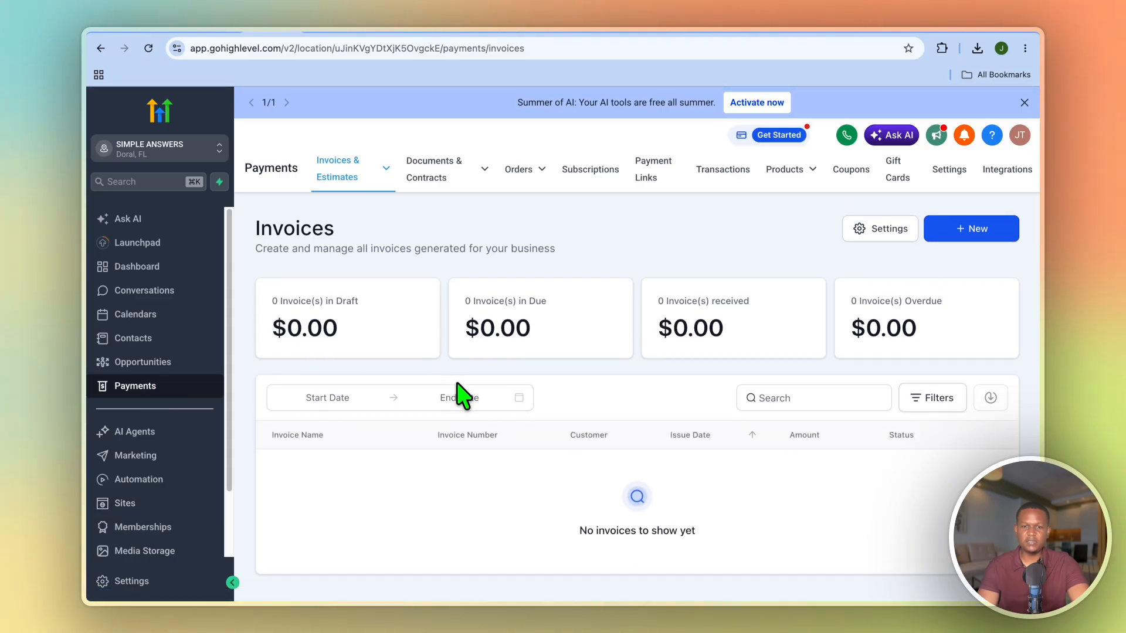
pyautogui.moveTo(783, 171)
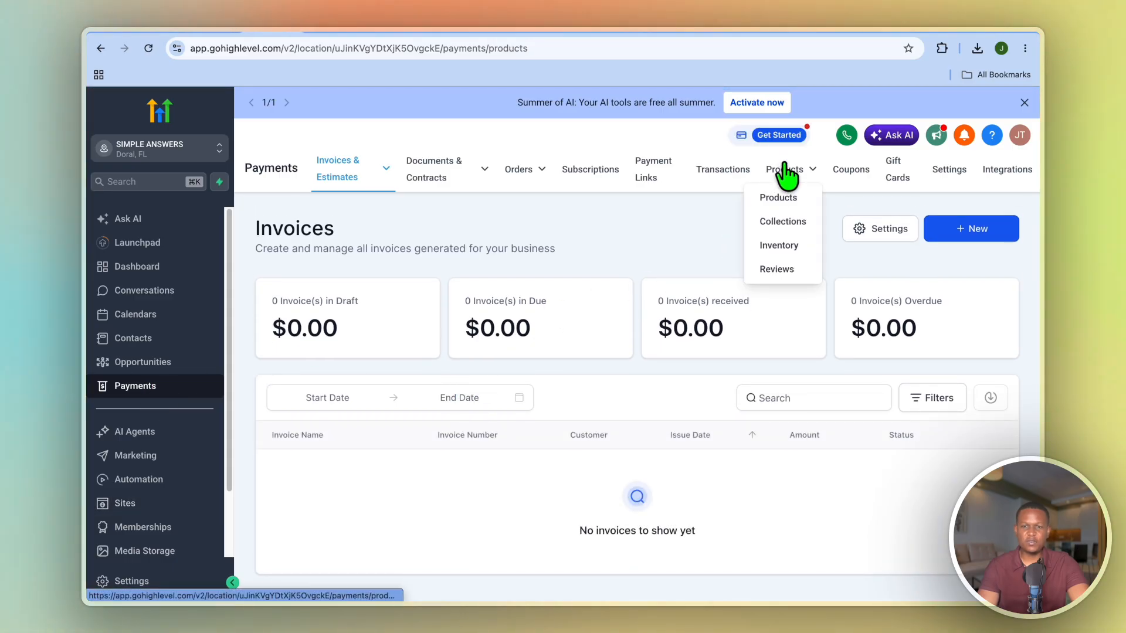
pyautogui.click(786, 175)
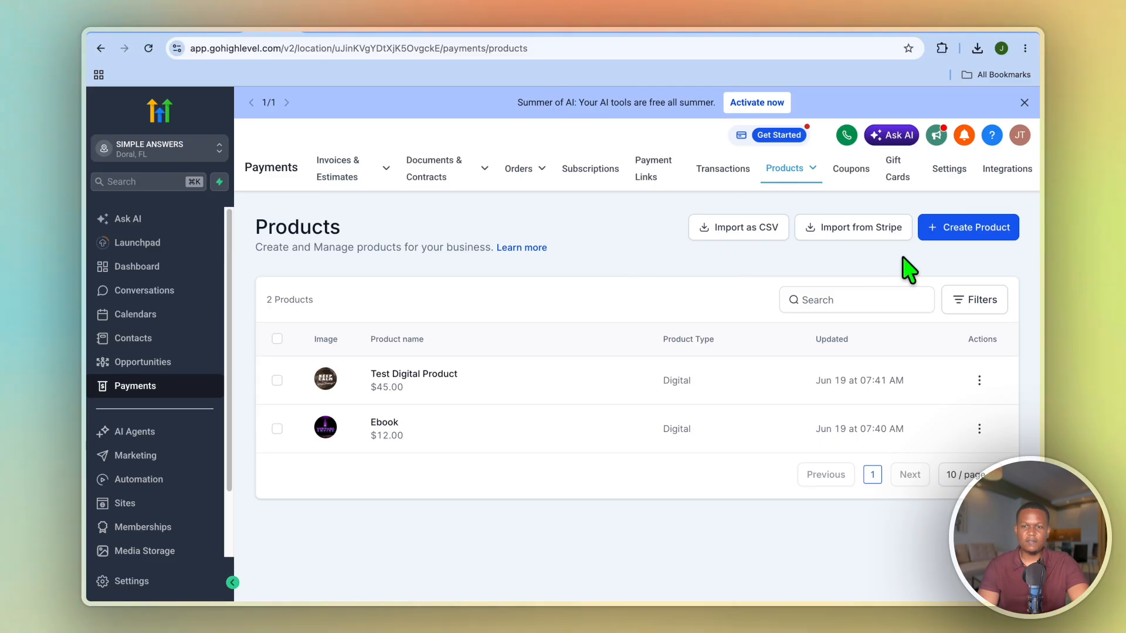
pyautogui.click(957, 231)
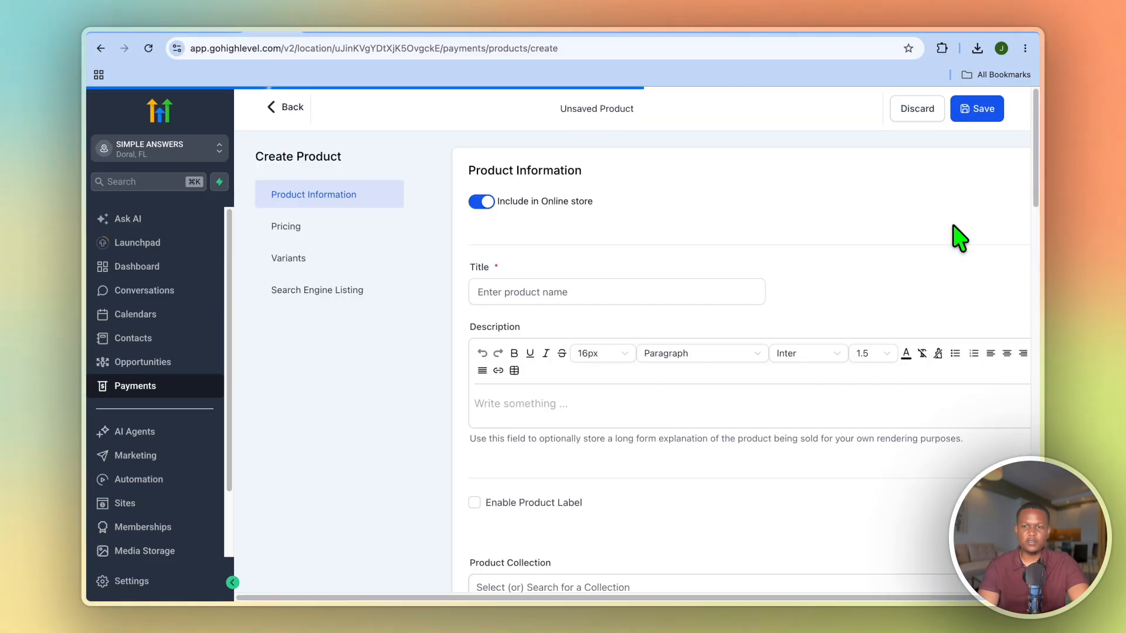
# - Enter "TEST PRODUCT" as the title in the new product's information section
pyautogui.click(540, 288)
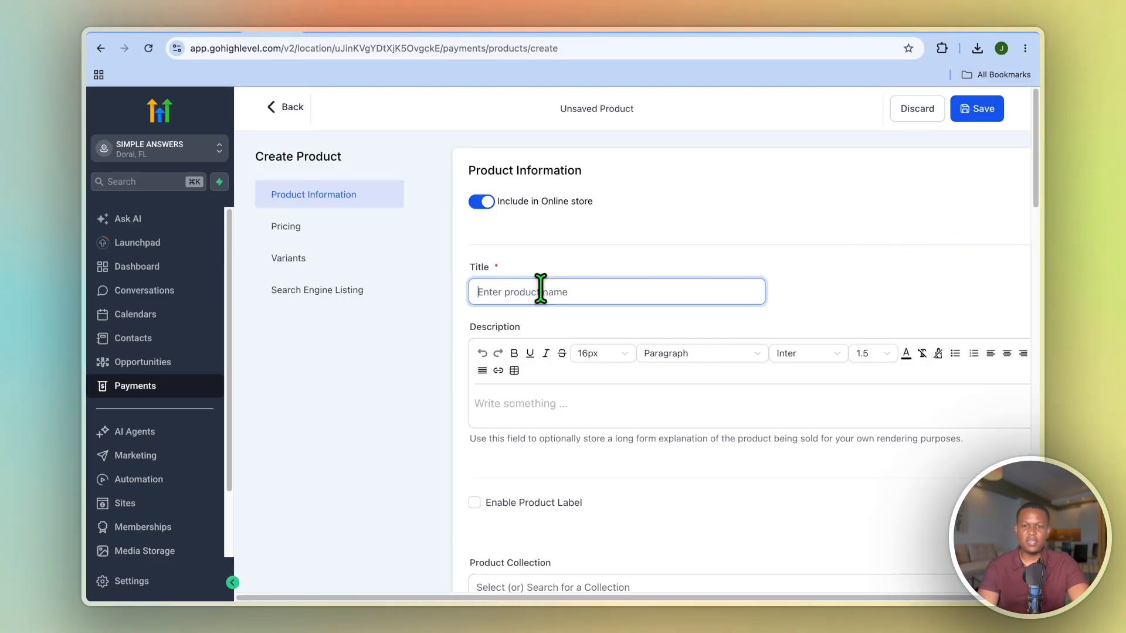
pyautogui.scroll(-3, 542, 304)
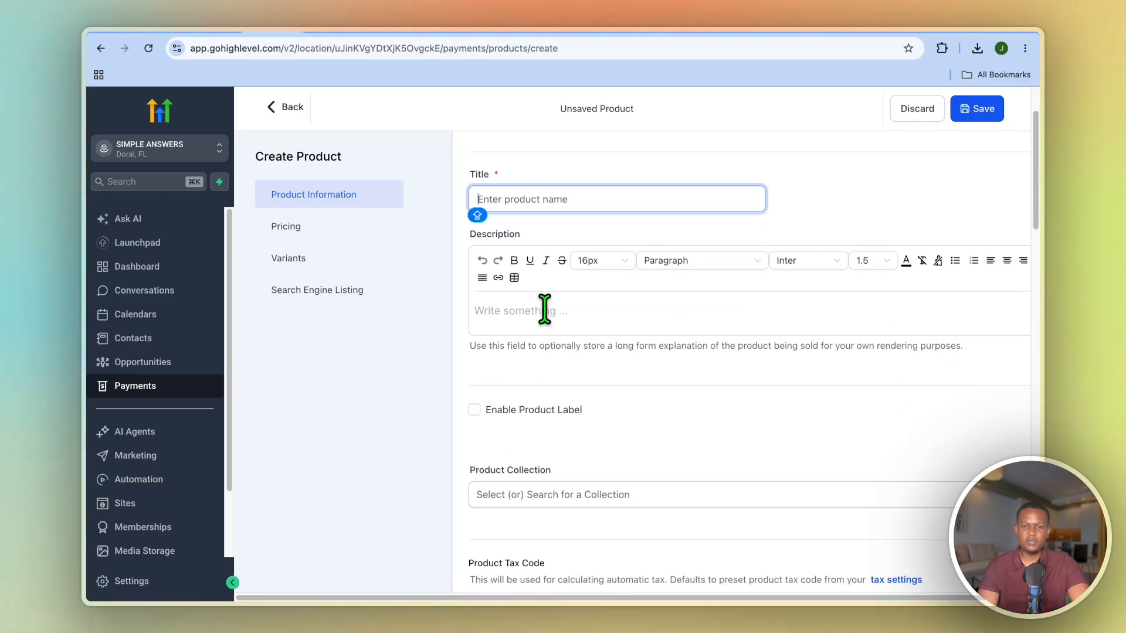
pyautogui.click(560, 319)
pyautogui.scroll(-1, 561, 319)
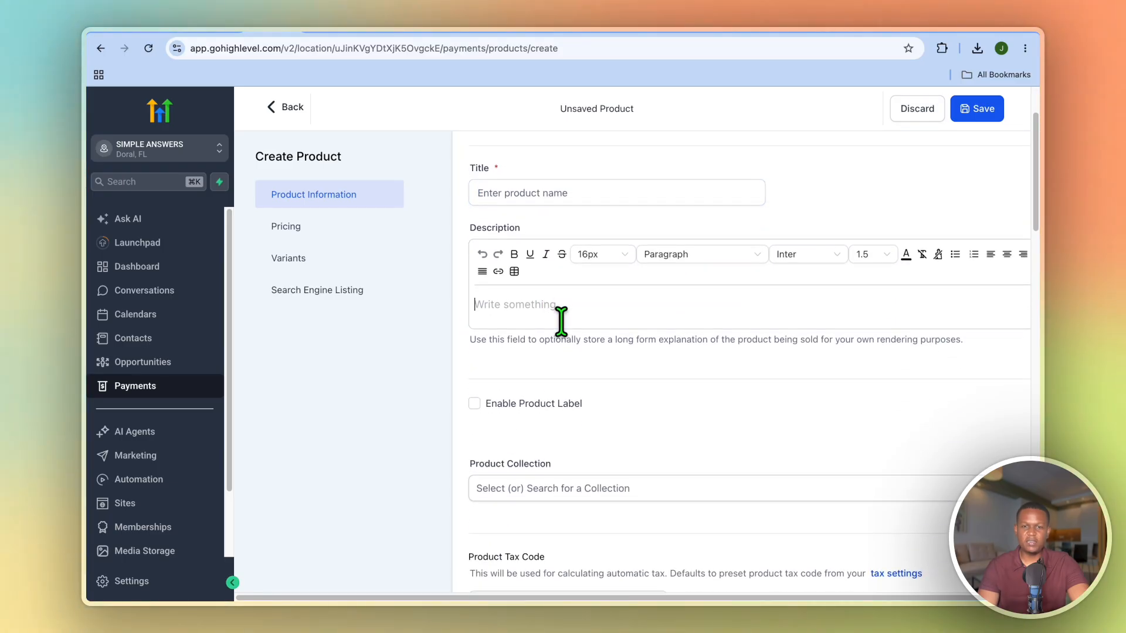
pyautogui.scroll(-10, 560, 320)
pyautogui.scroll(15, 565, 334)
pyautogui.click(528, 299)
pyautogui.click(528, 303)
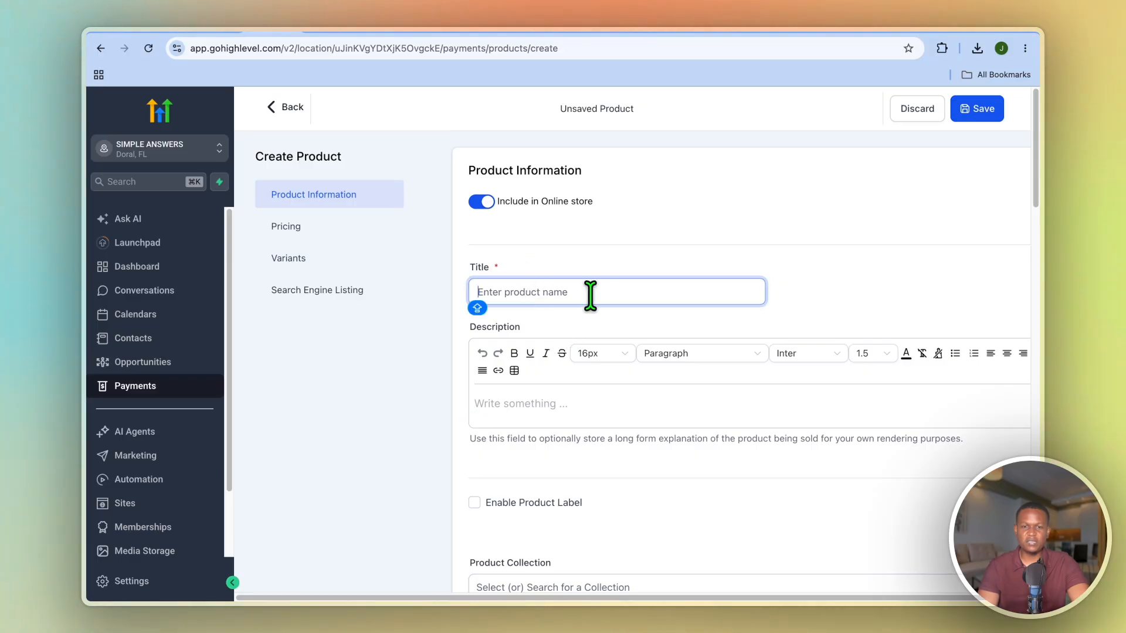
pyautogui.write('TEST ')
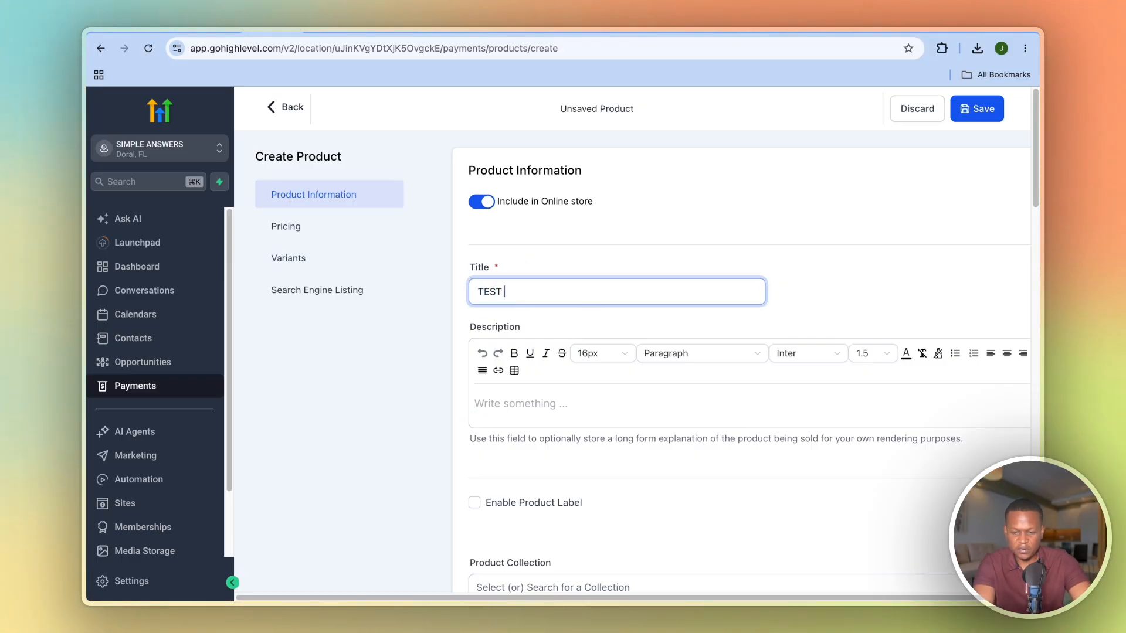
pyautogui.write('PRODUCT')
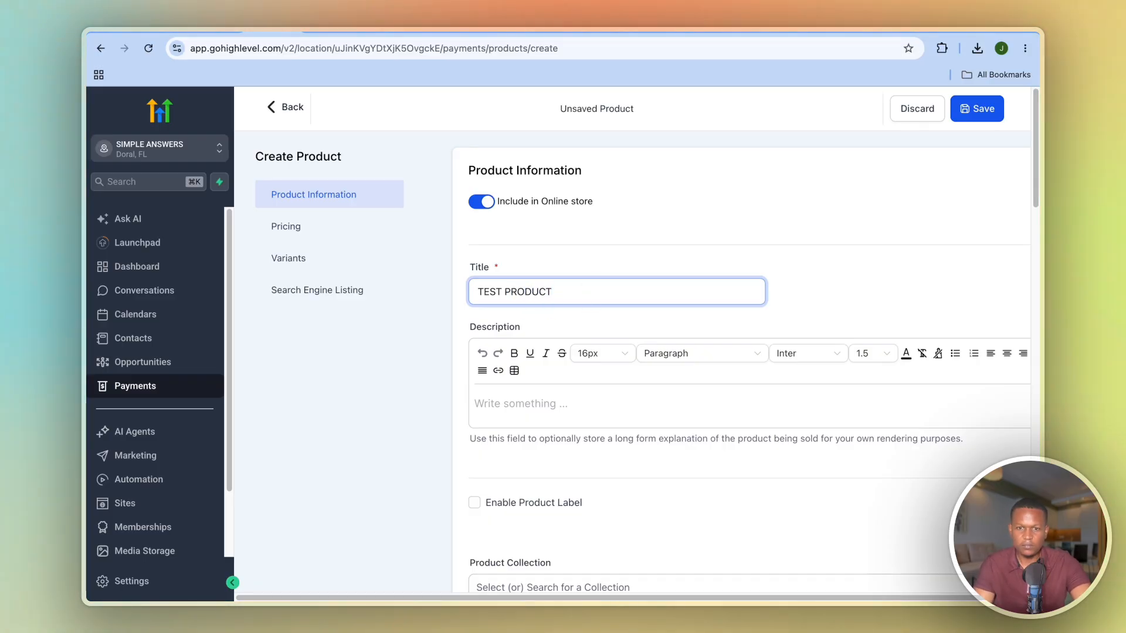
# - Upload the "Becoming a Content Creator" cover image to Media Storage and insert it as the product's media
pyautogui.click(622, 396)
pyautogui.scroll(-1, 625, 393)
pyautogui.scroll(-3, 627, 399)
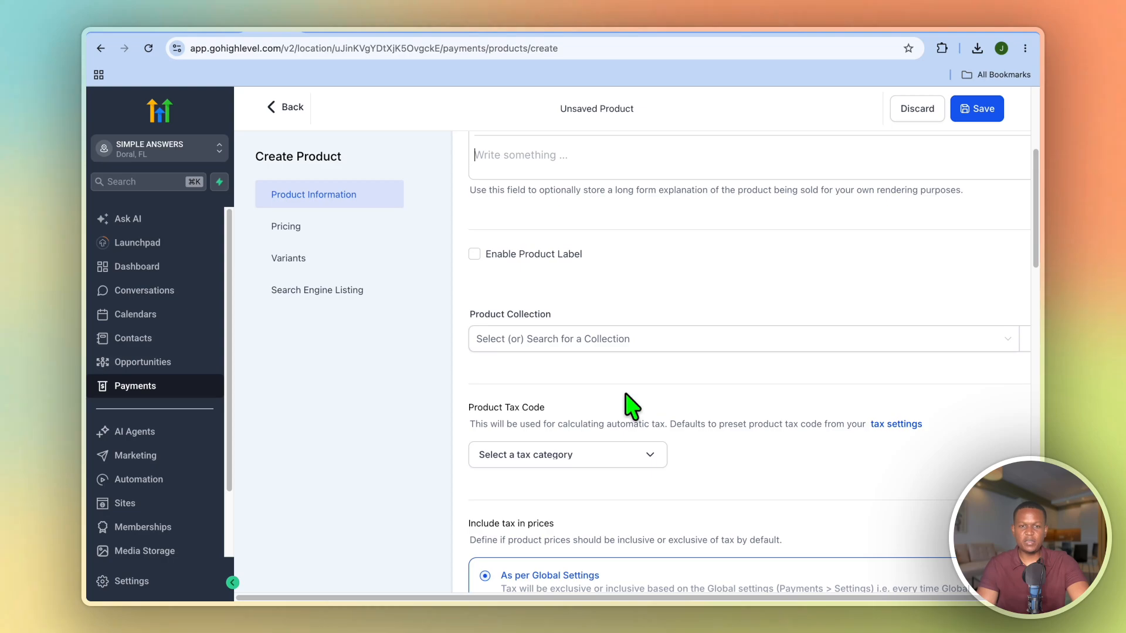
pyautogui.scroll(-1, 630, 404)
pyautogui.scroll(-10, 632, 405)
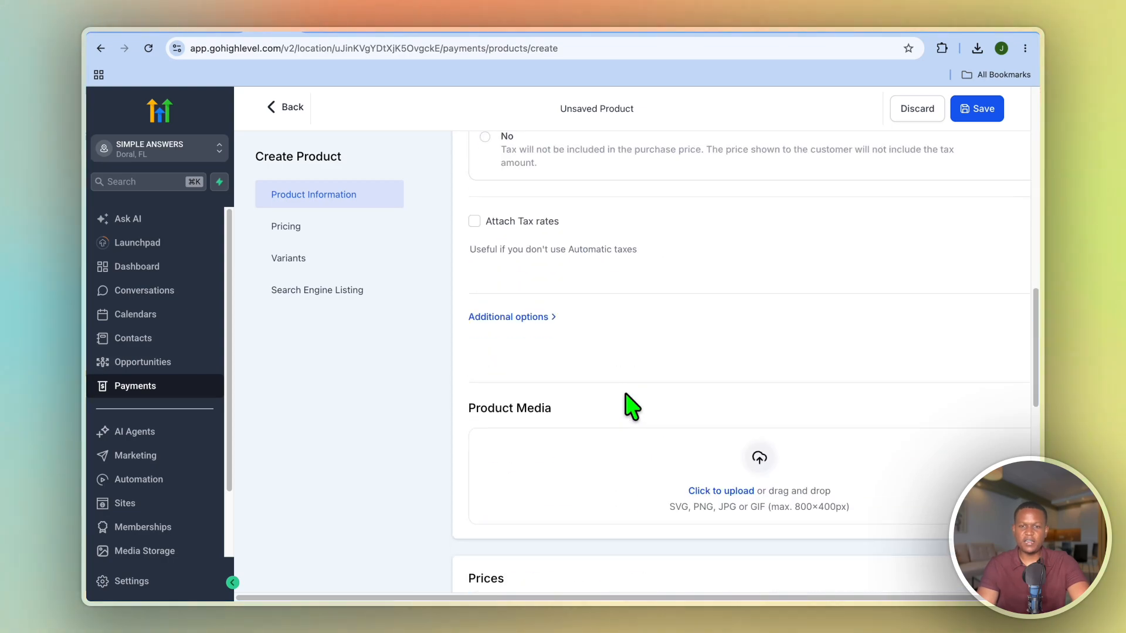
pyautogui.scroll(-5, 636, 405)
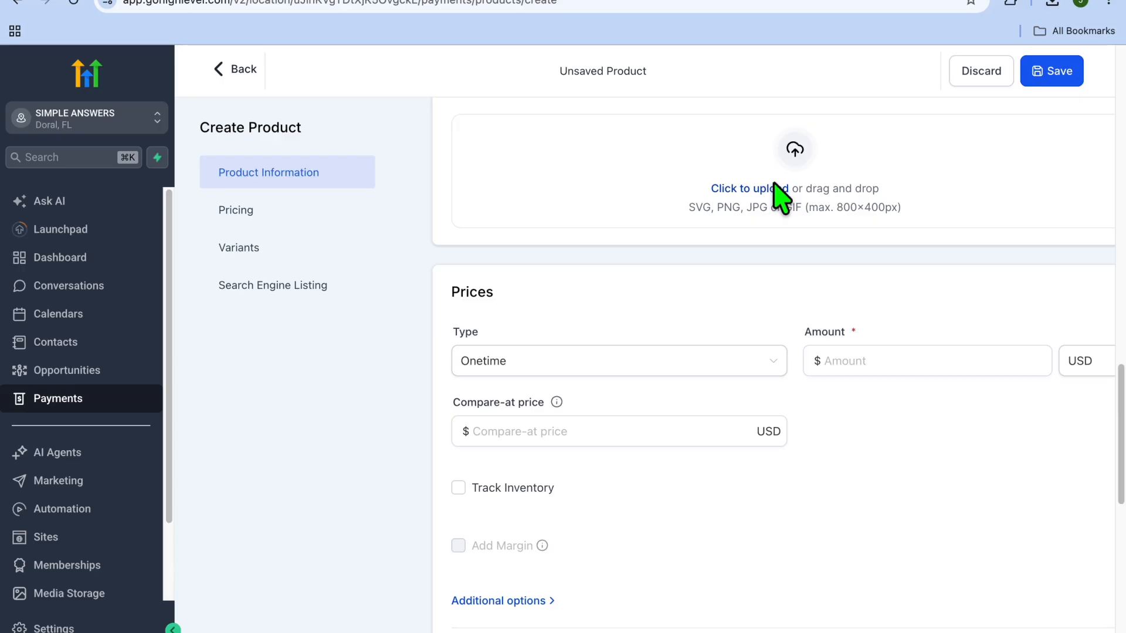
pyautogui.click(746, 213)
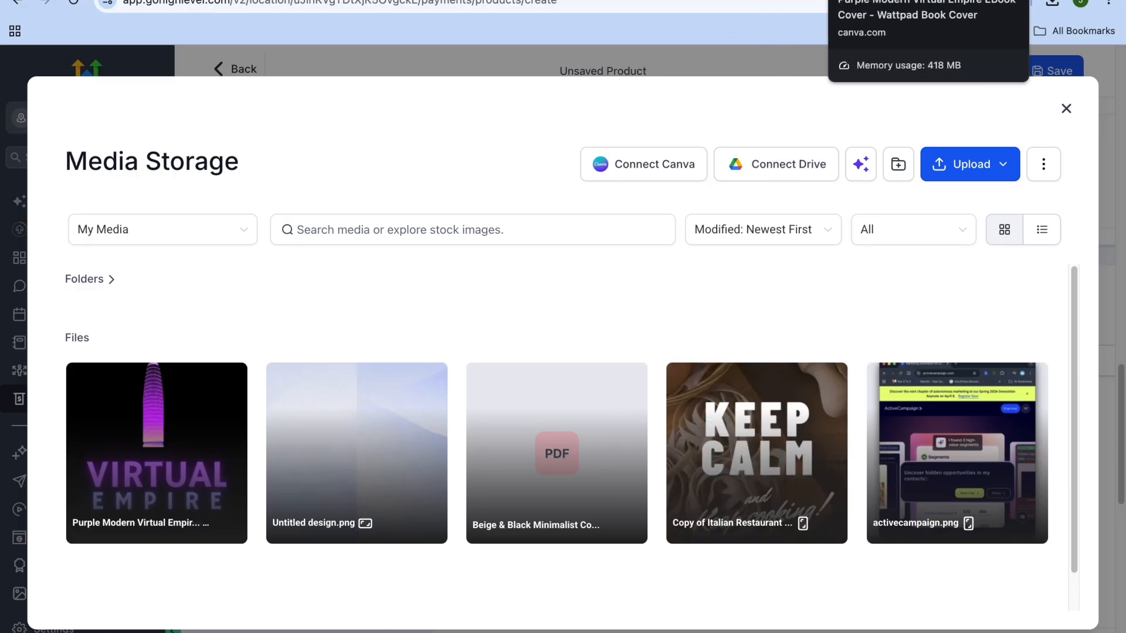
pyautogui.click(869, 1)
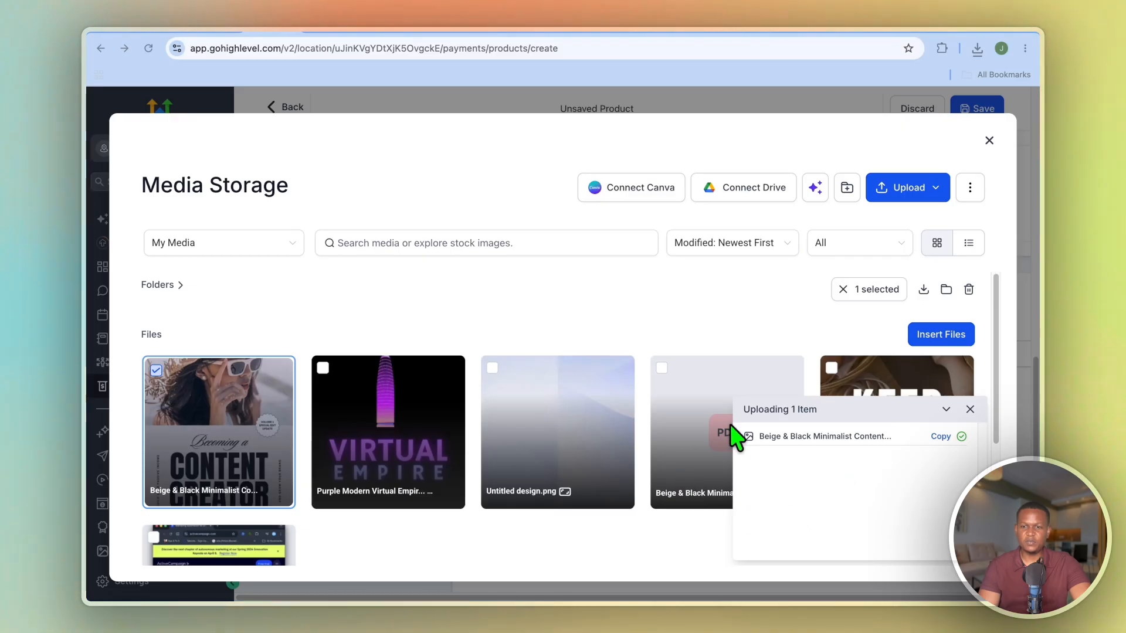
pyautogui.click(970, 409)
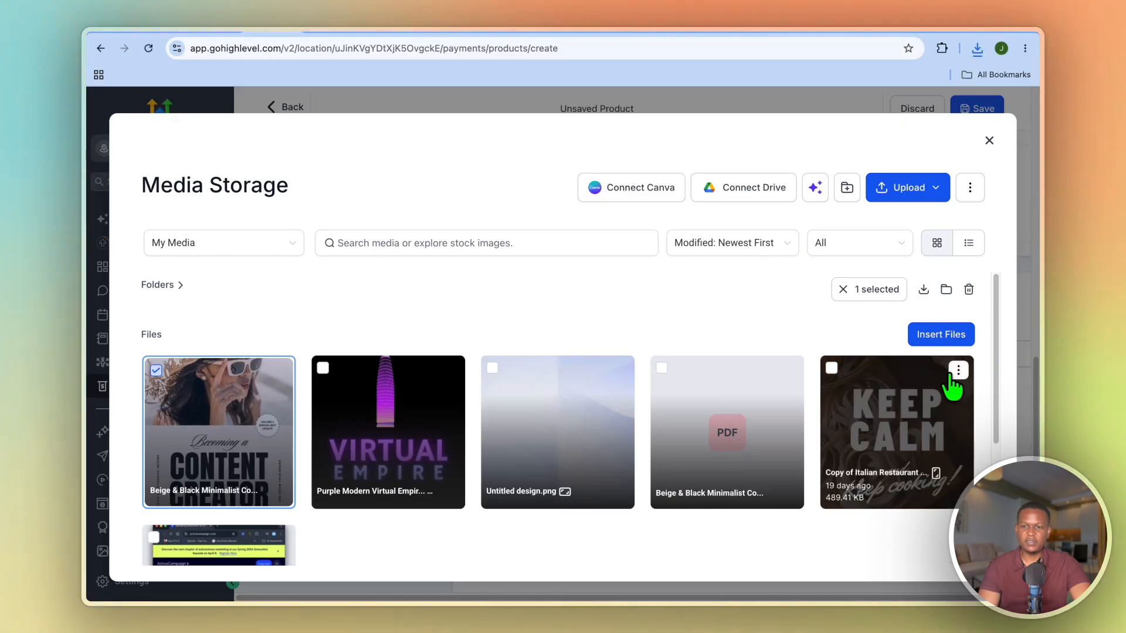
pyautogui.click(940, 334)
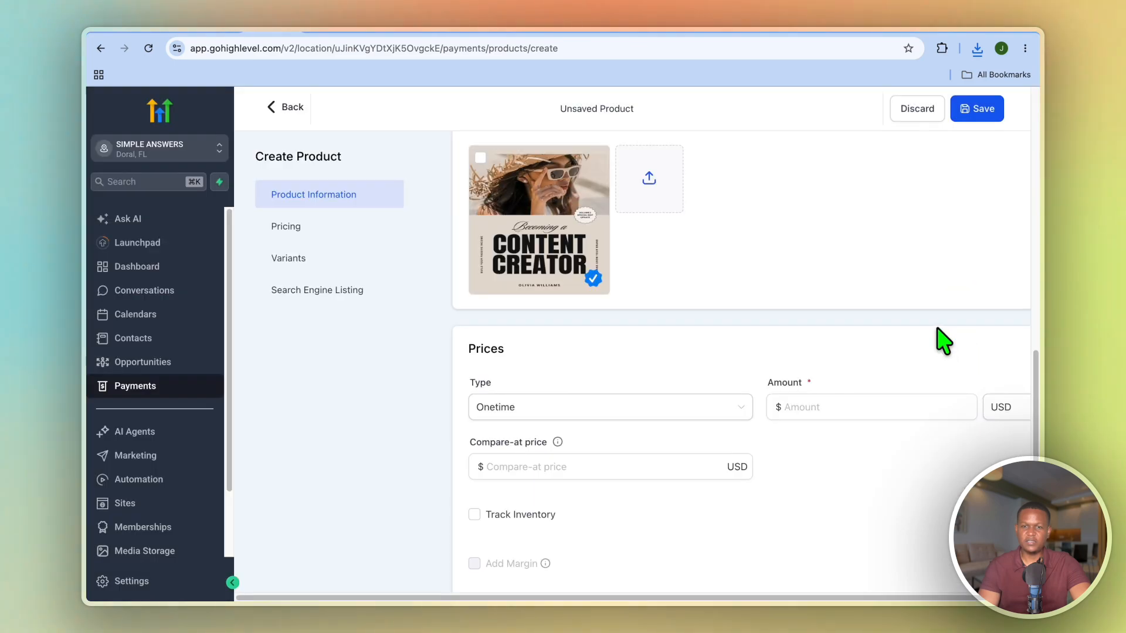
# - Set the product's one-time price to 9 USD and its compare-at price to 7 USD
pyautogui.click(786, 404)
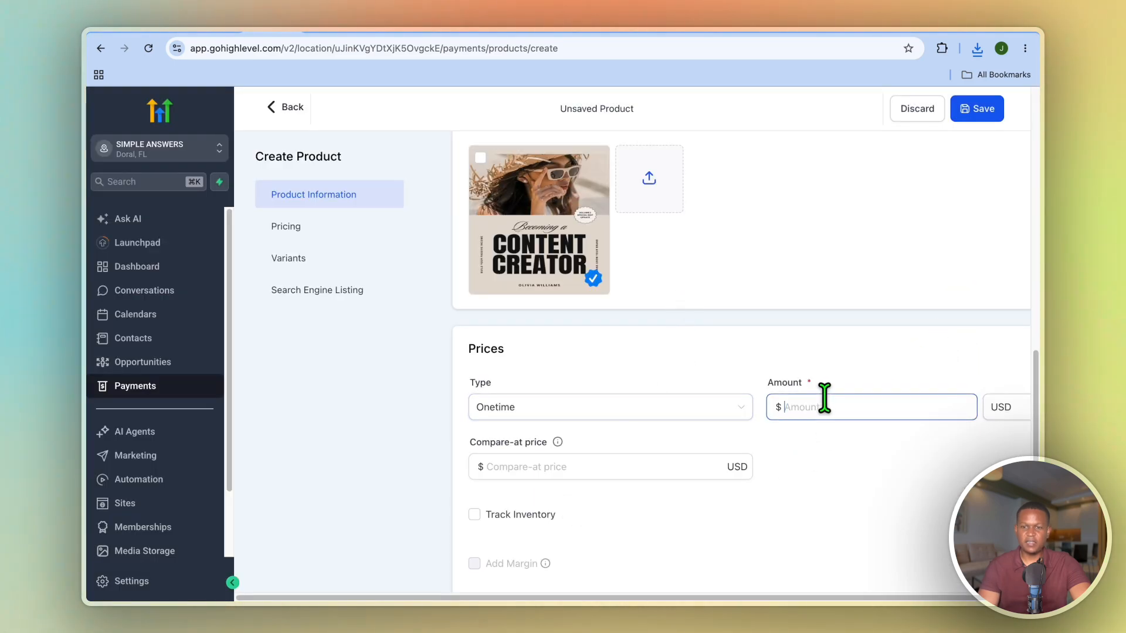
pyautogui.press('capslock')
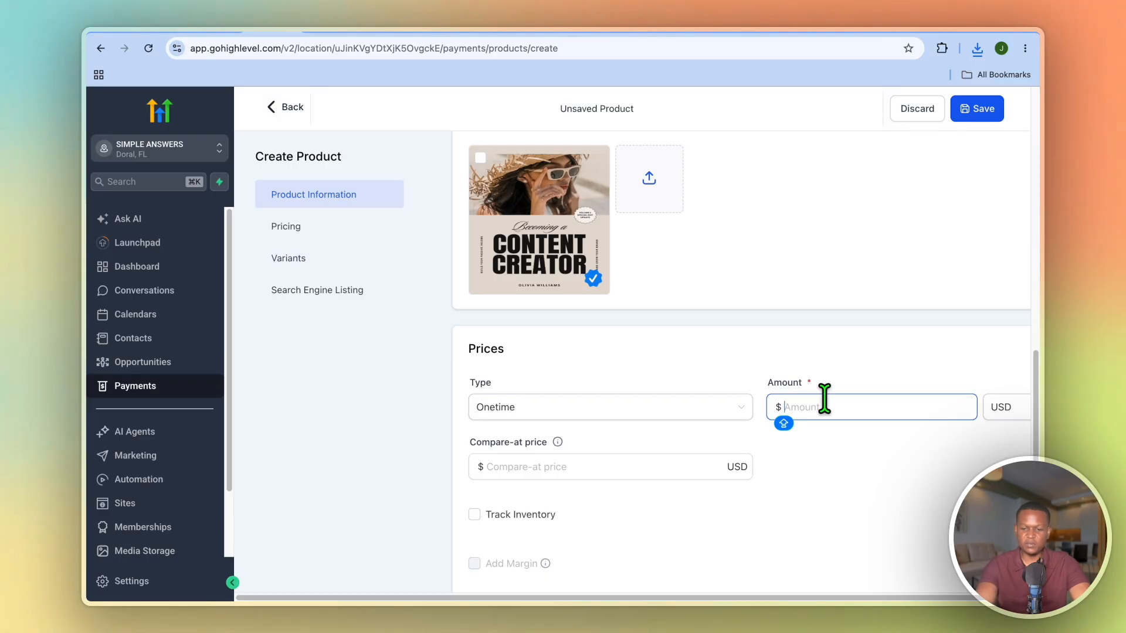
pyautogui.write('9')
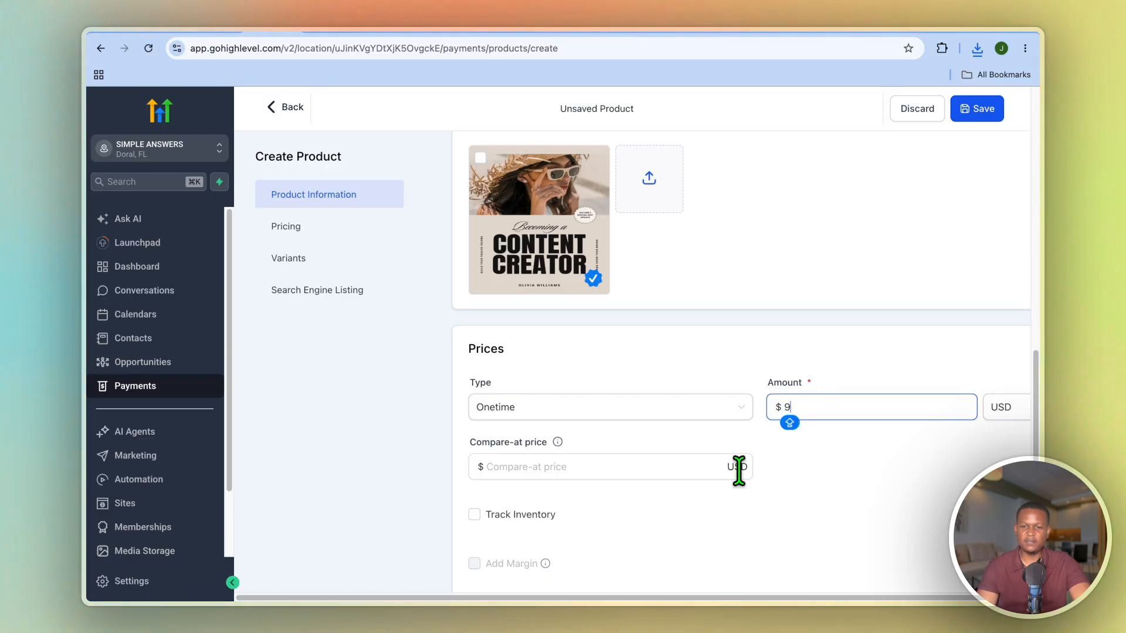
pyautogui.click(647, 469)
pyautogui.write('7')
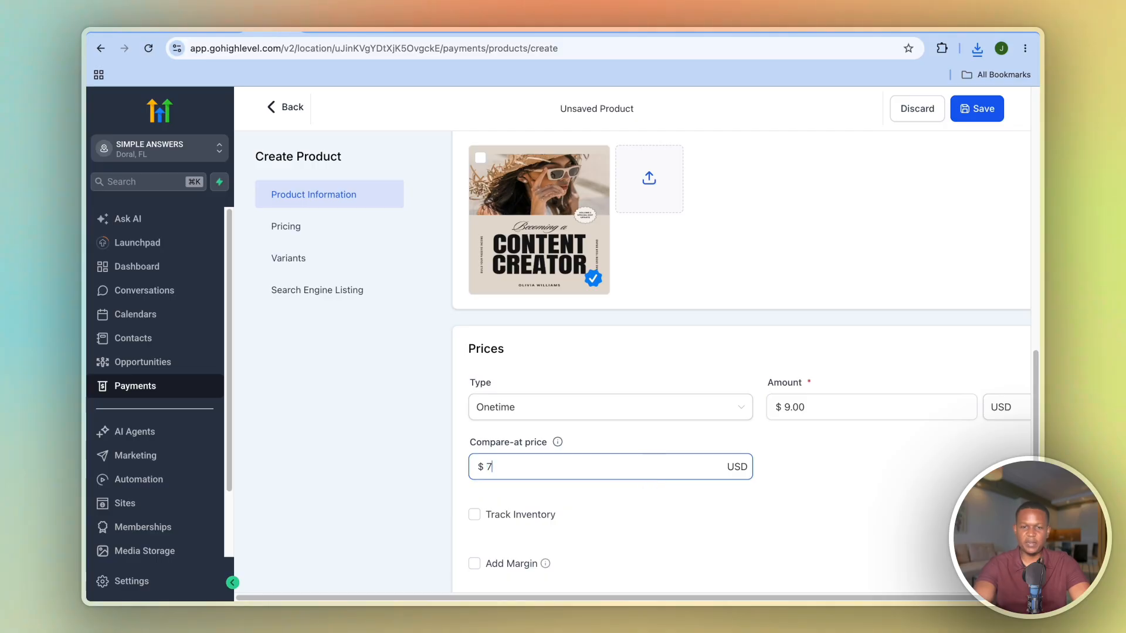
pyautogui.click(744, 533)
# - Save the new product with the variants and search engine listing left blank
pyautogui.scroll(-8, 748, 534)
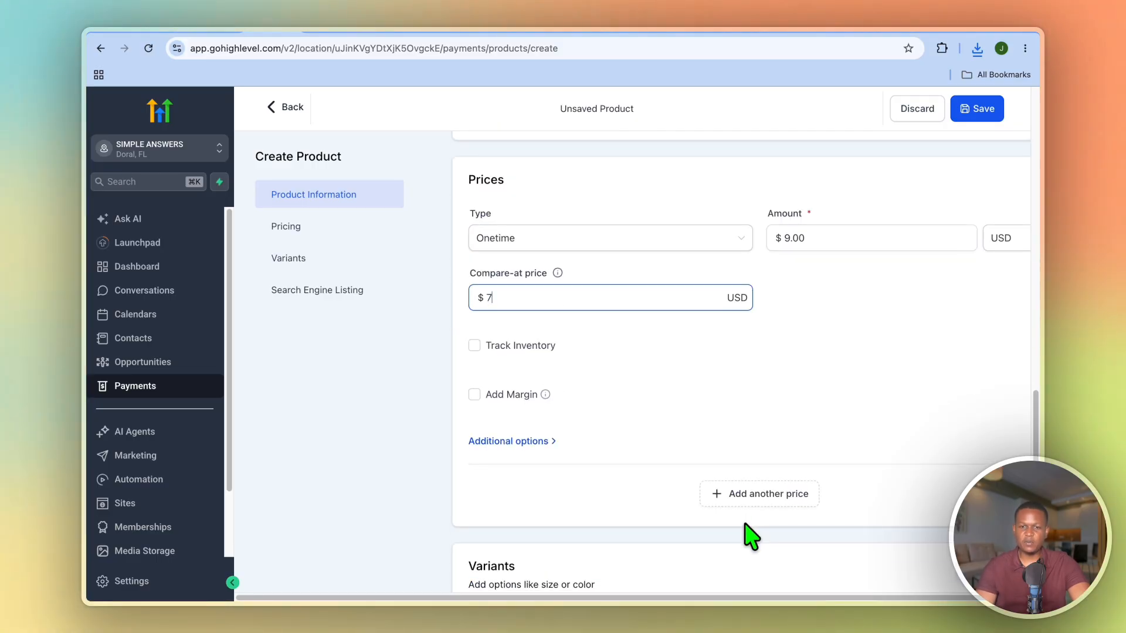
pyautogui.scroll(-2, 751, 535)
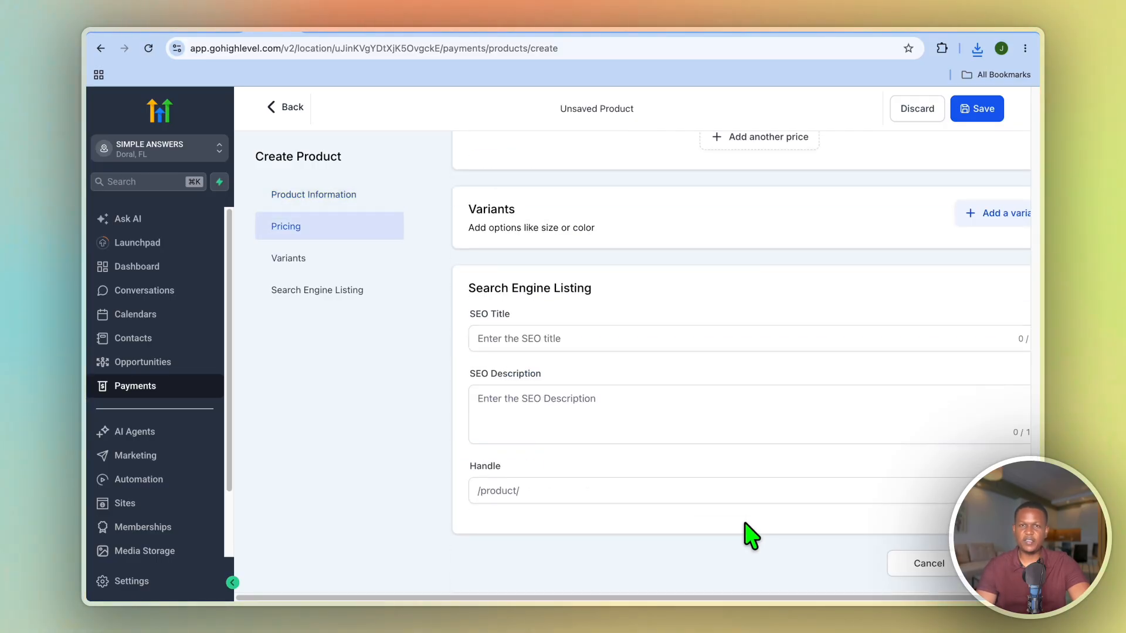
pyautogui.click(868, 493)
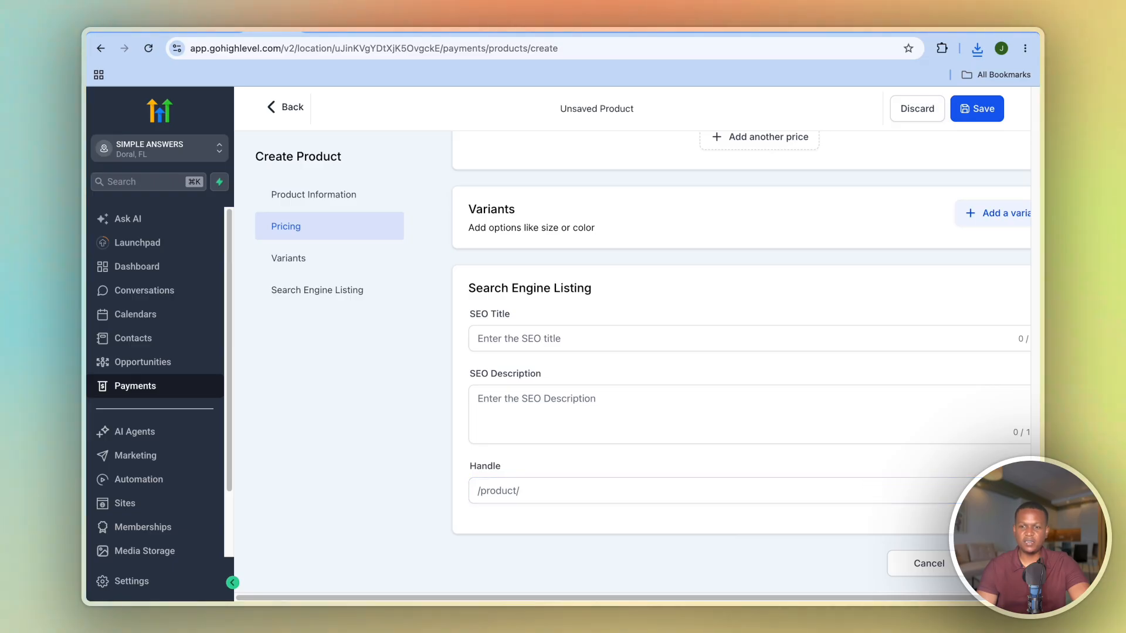
pyautogui.click(991, 564)
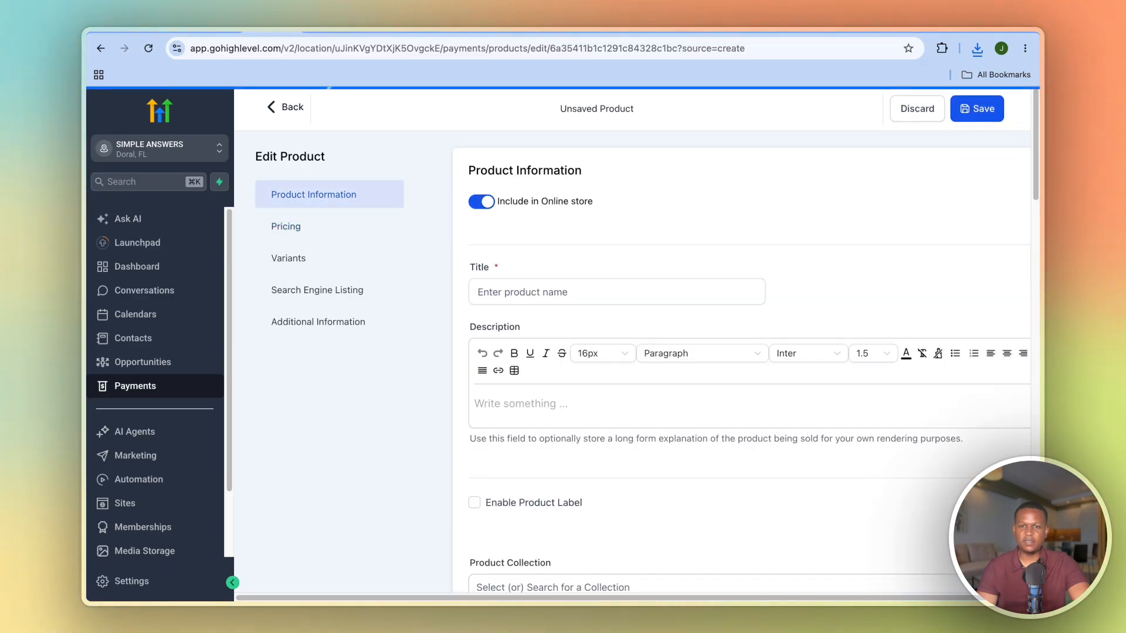
# - Open the "TEST PRODUCT @ 9" price entry of the saved product and set its shipping and delivery type to Digital Product
pyautogui.scroll(-20, 827, 499)
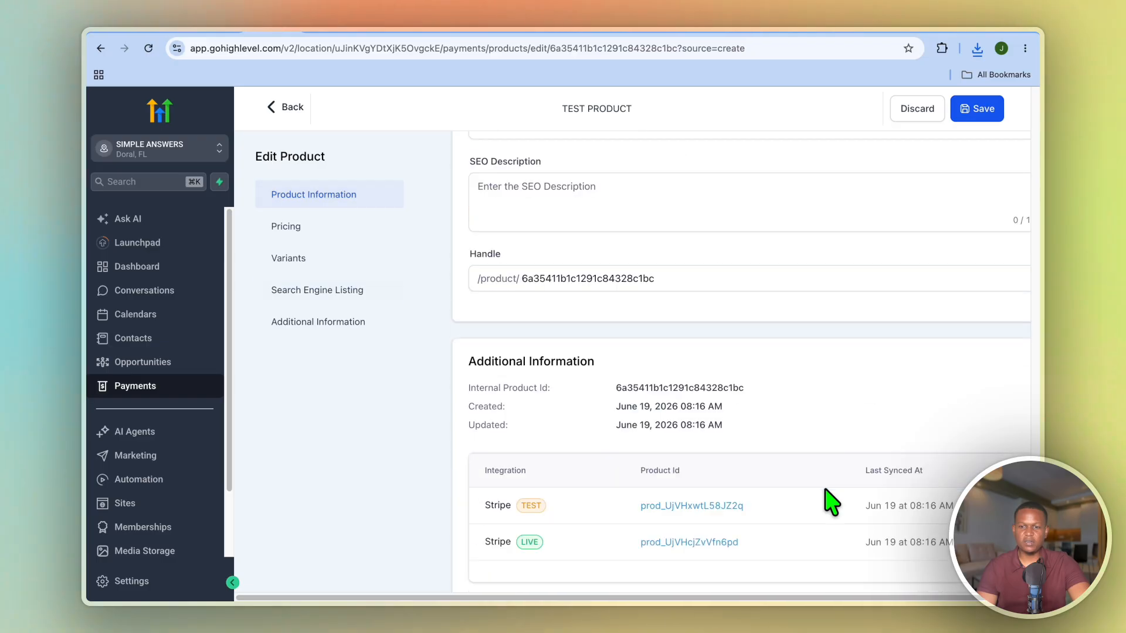
pyautogui.scroll(10, 833, 501)
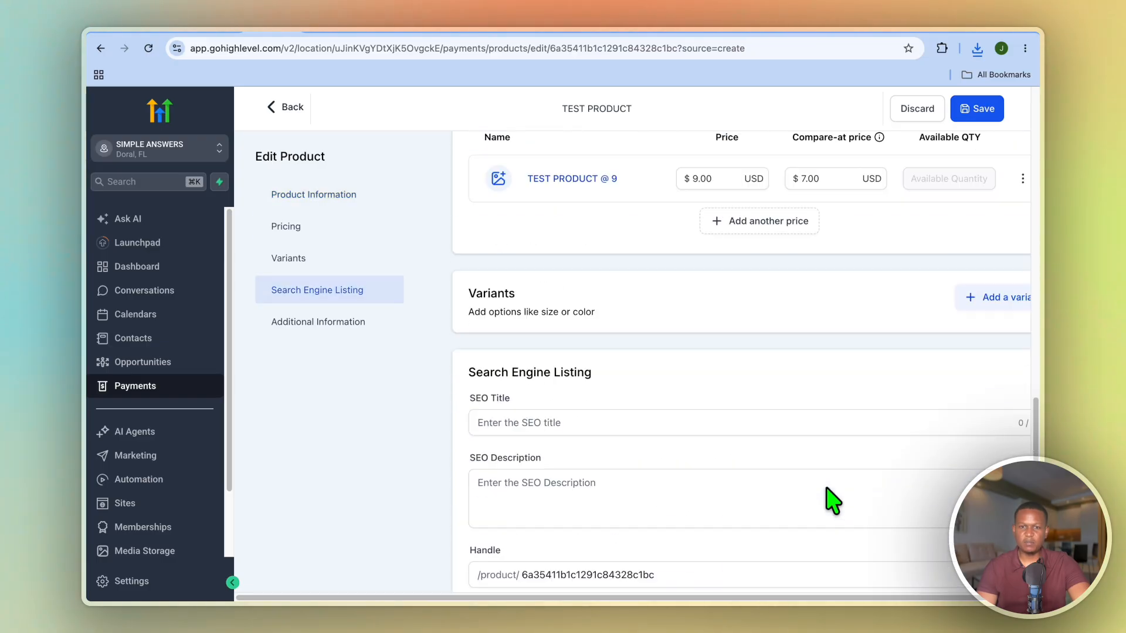
pyautogui.click(551, 189)
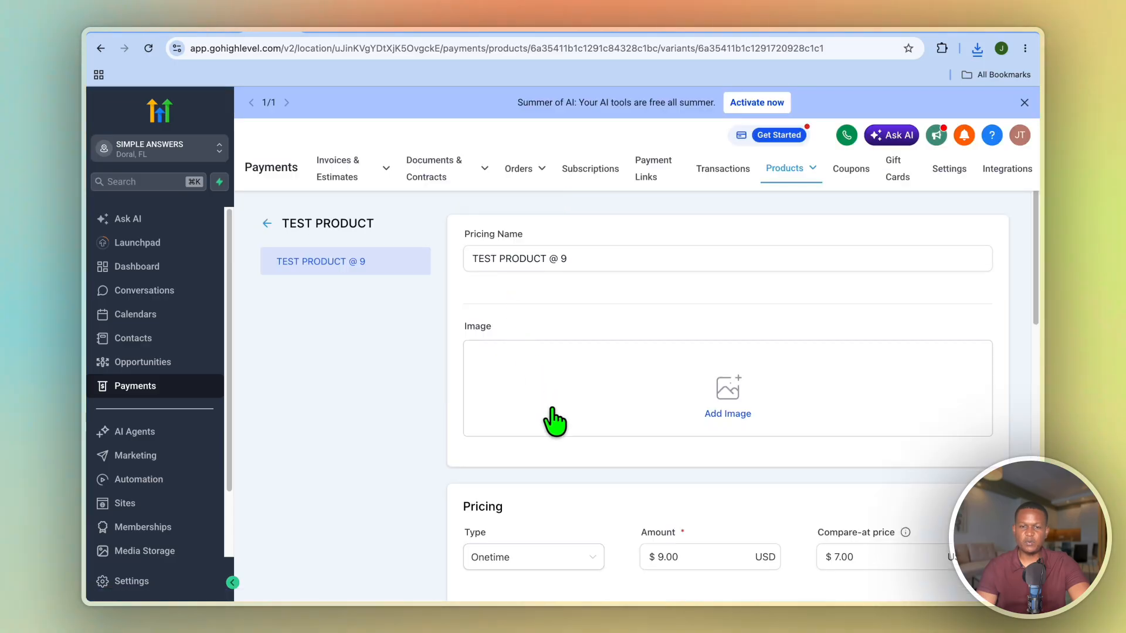
pyautogui.scroll(-2, 580, 481)
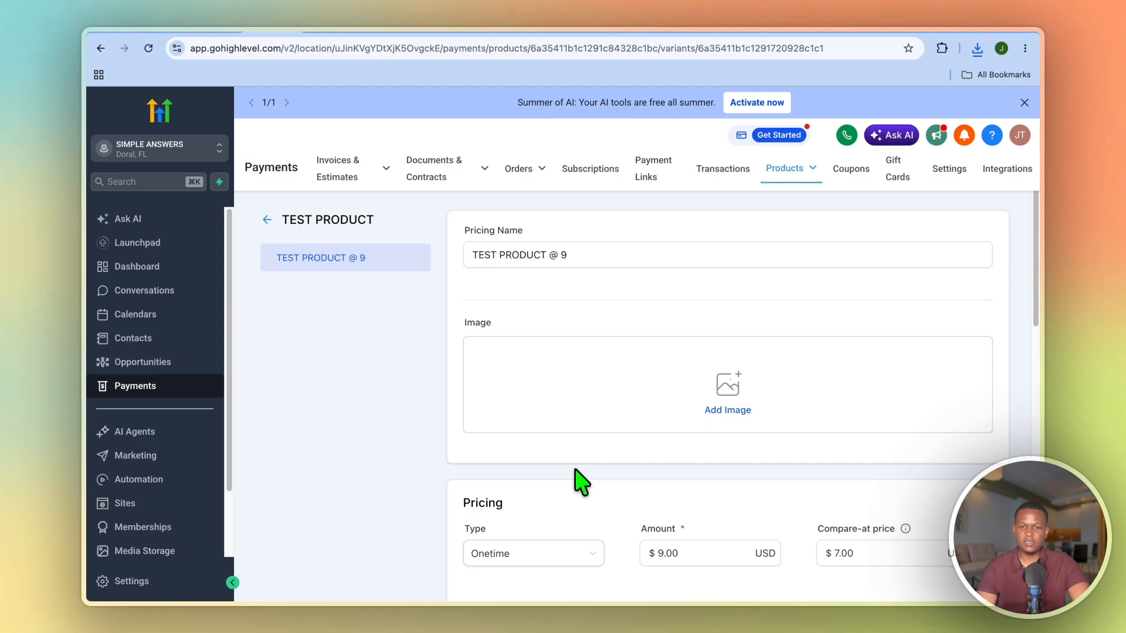
pyautogui.scroll(-5, 581, 481)
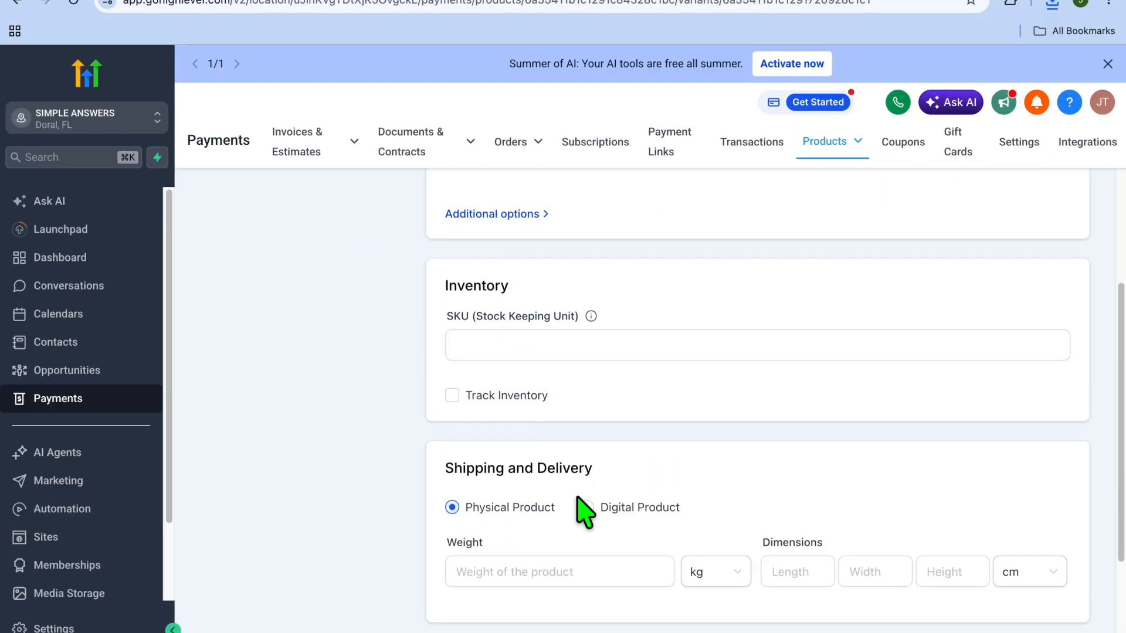
pyautogui.scroll(-1, 583, 510)
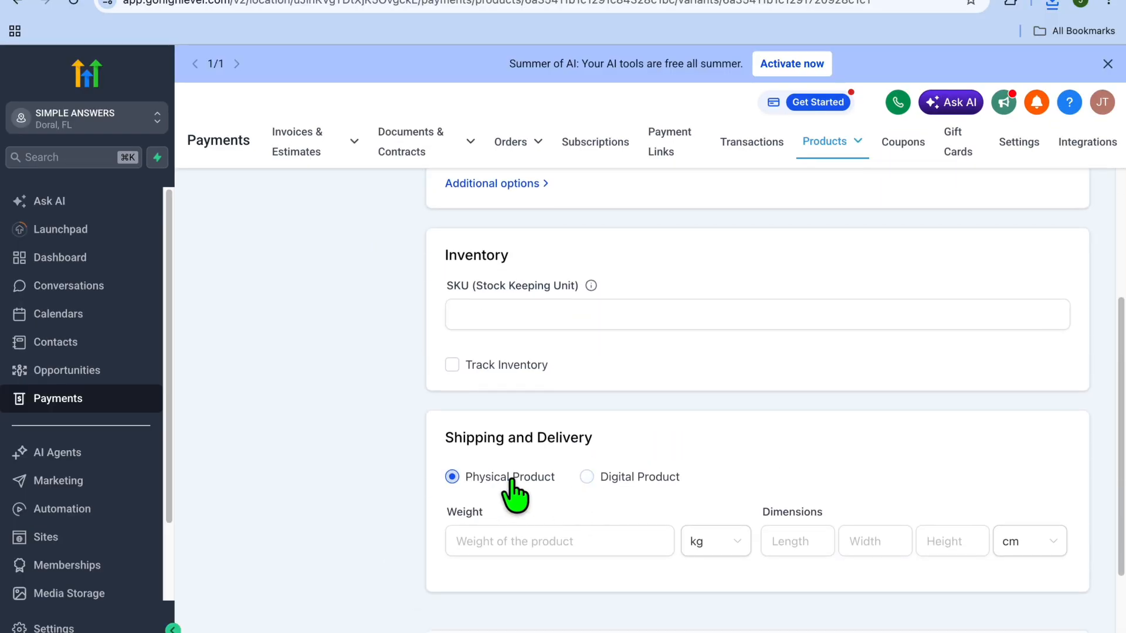
pyautogui.click(616, 480)
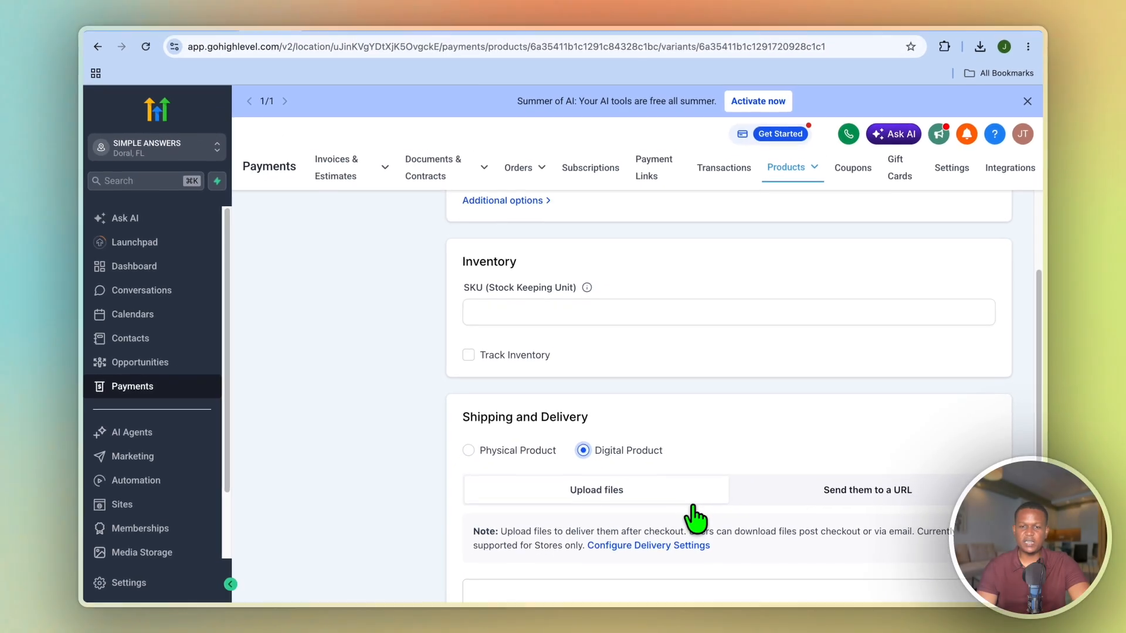
pyautogui.scroll(-1, 709, 522)
pyautogui.scroll(-2, 743, 549)
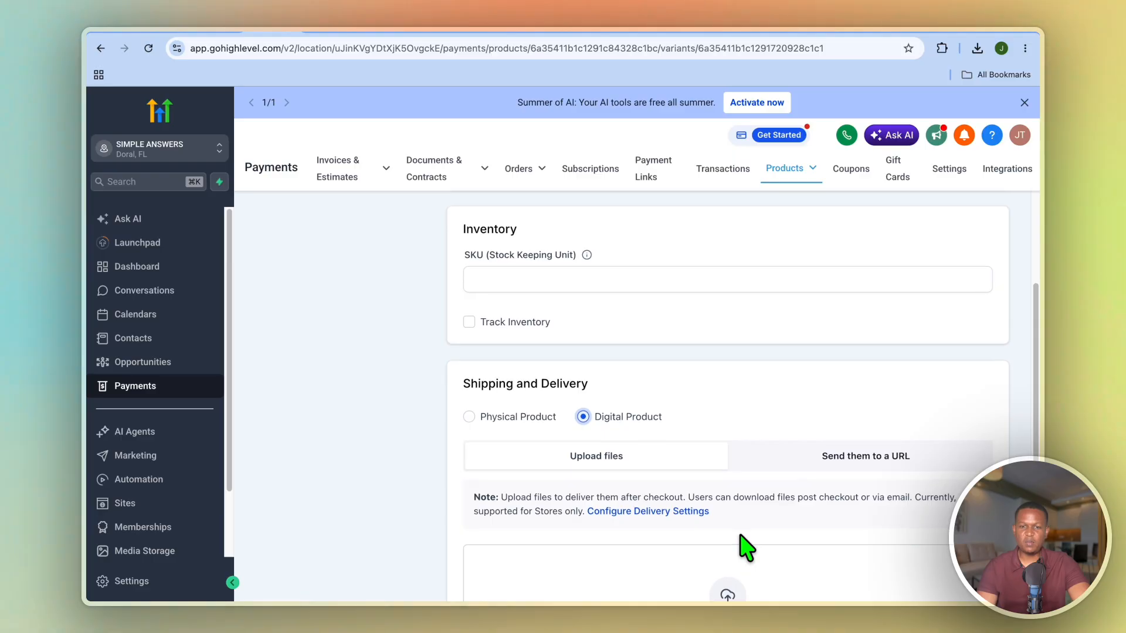
pyautogui.scroll(-1, 745, 527)
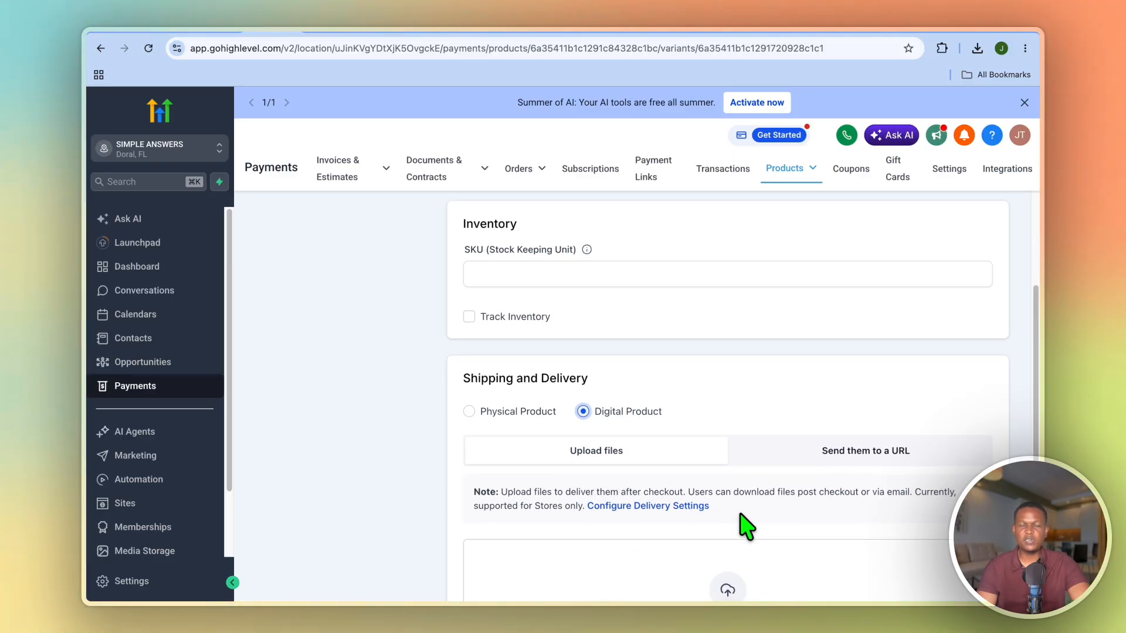
pyautogui.scroll(-1, 746, 527)
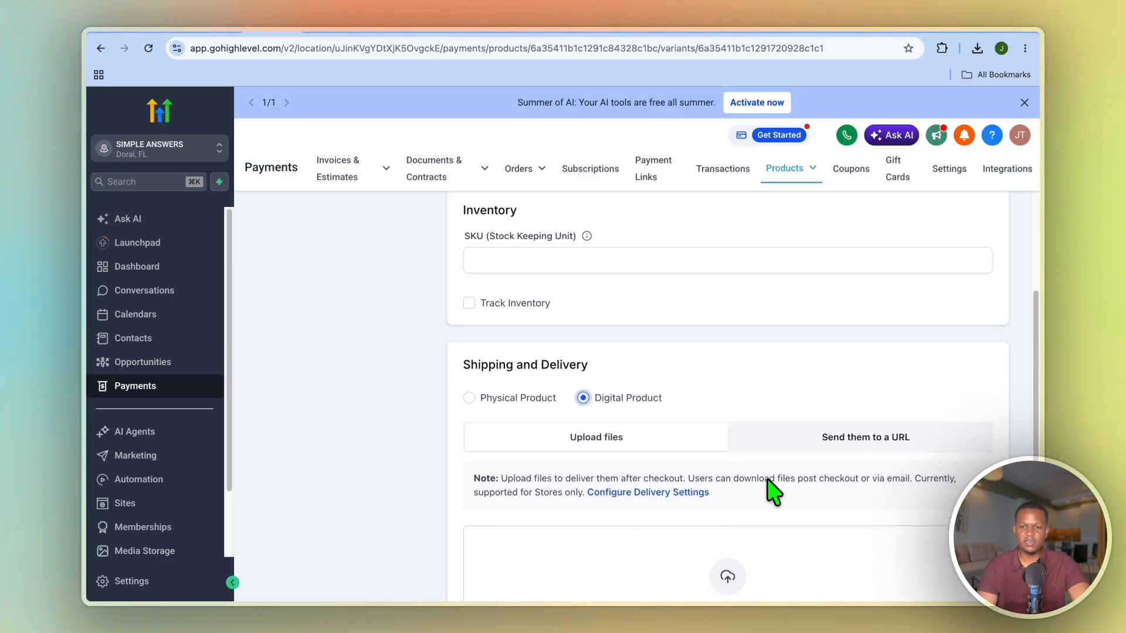
# - Attach the "Beige Black Minimalist Content Creator Ebook (1).pdf" file from Media Storage as the product's digital download and save the price entry
pyautogui.scroll(-3, 854, 498)
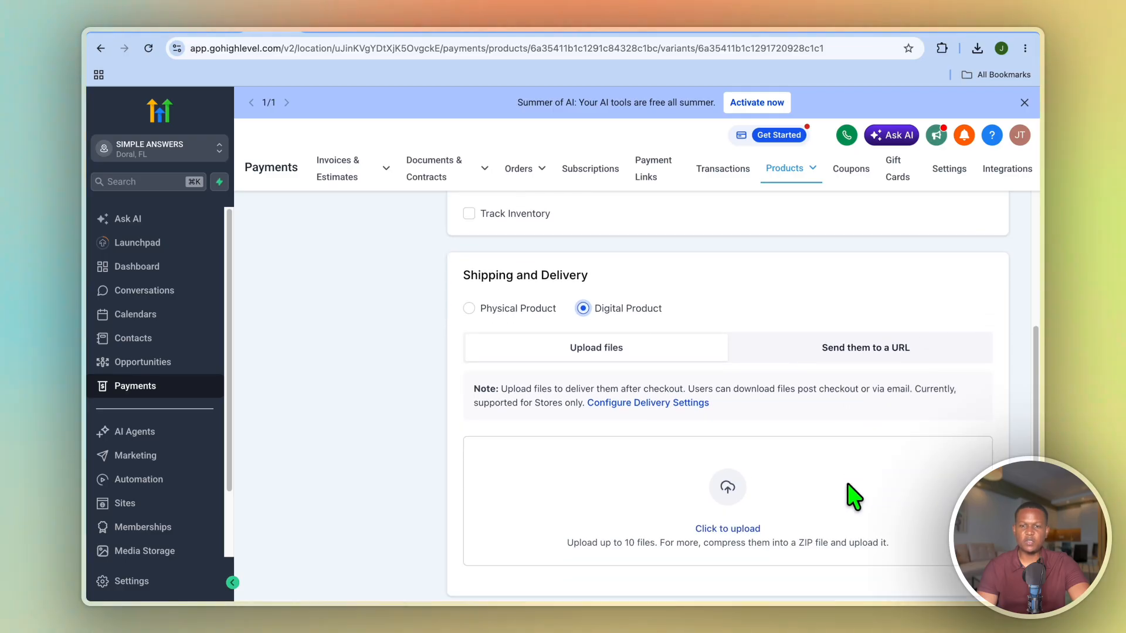
pyautogui.click(751, 526)
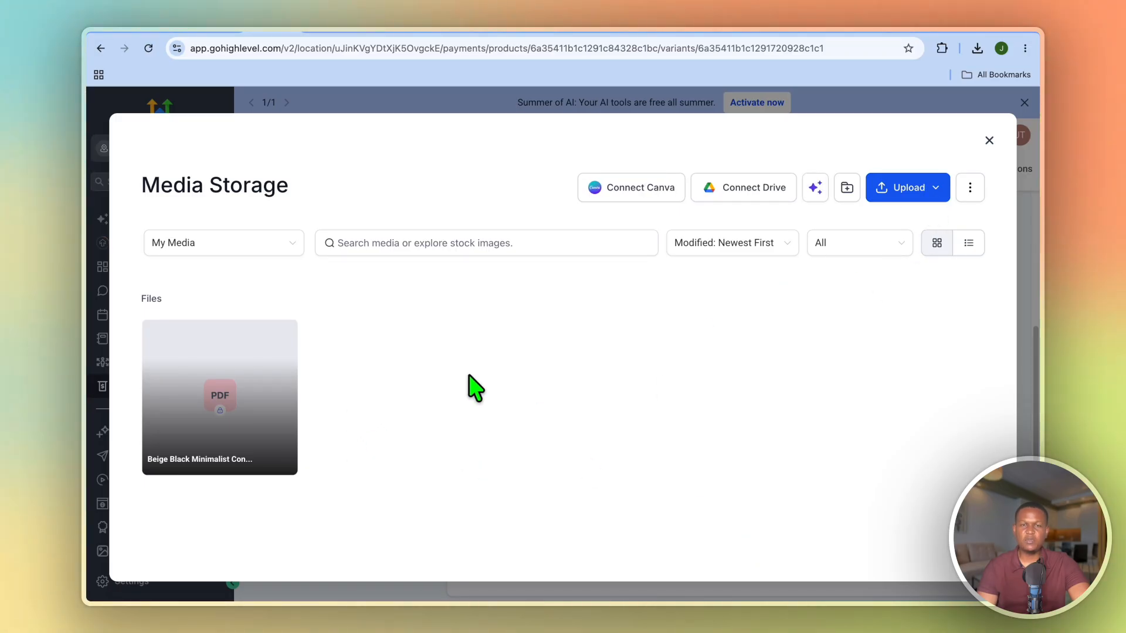
pyautogui.click(267, 419)
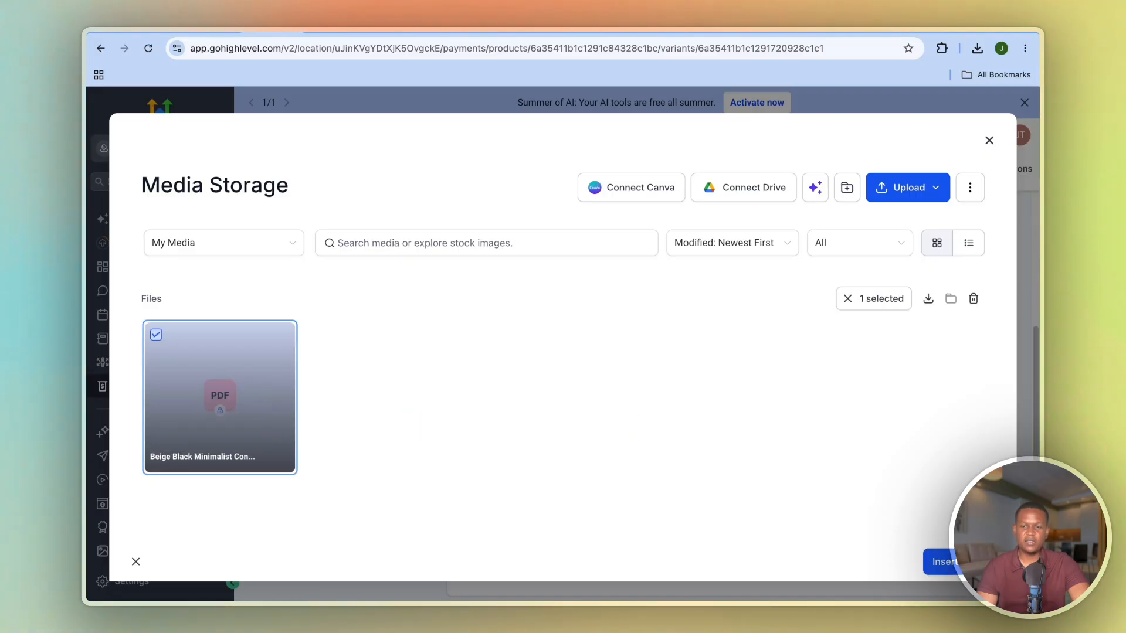
pyautogui.click(965, 563)
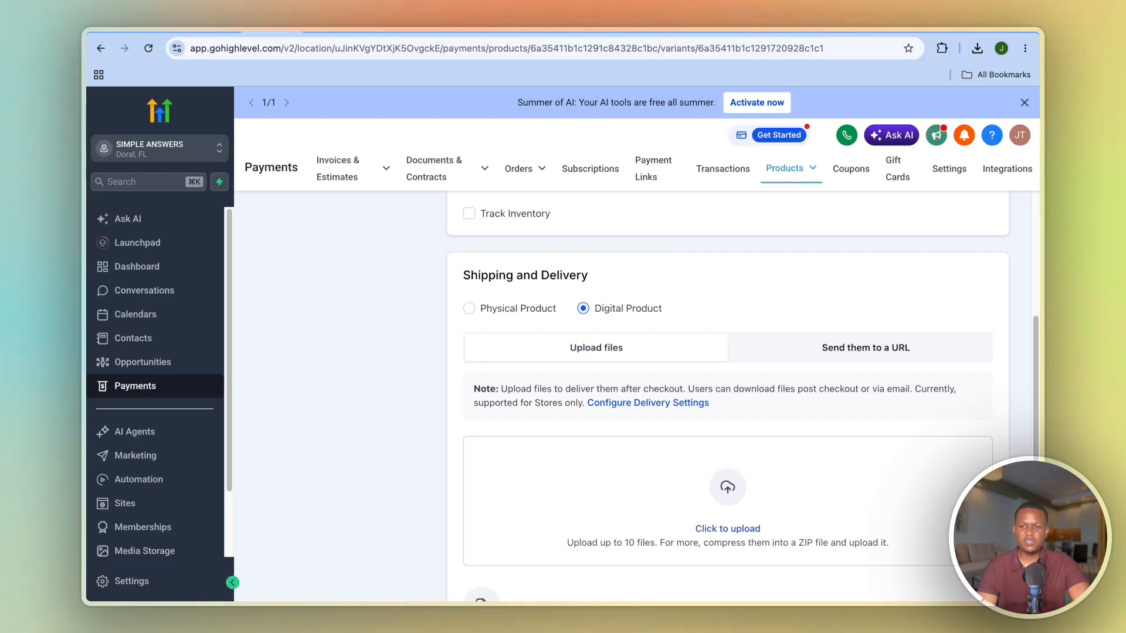
pyautogui.scroll(-5, 874, 525)
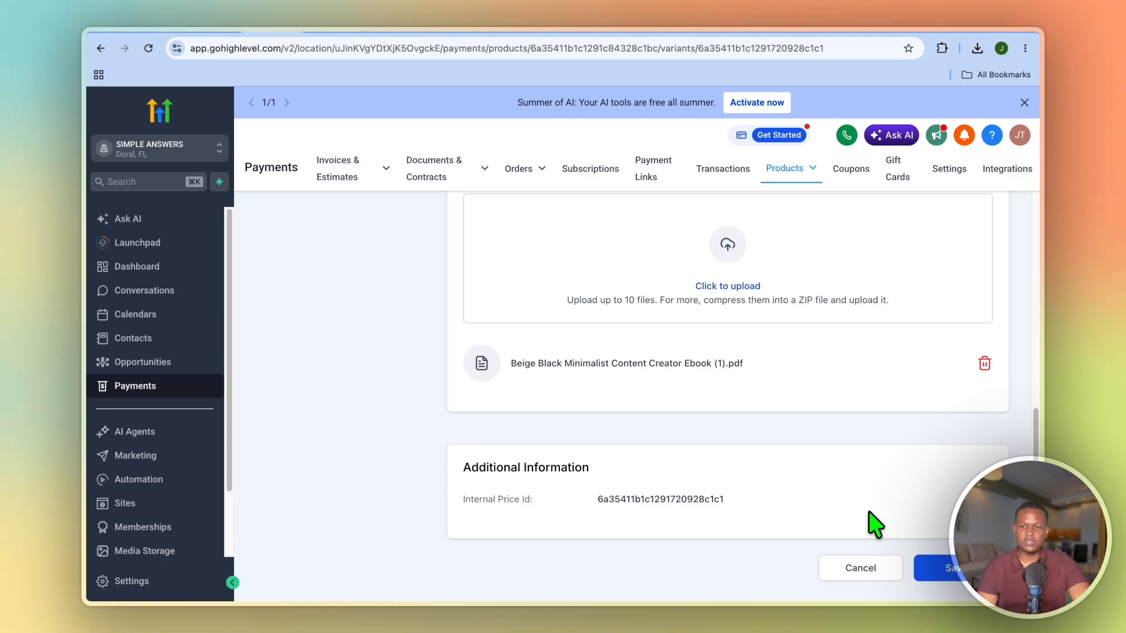
pyautogui.click(955, 572)
# - Review the payment providers available under the payment integrations, including Stripe and PayPal
pyautogui.scroll(10, 529, 286)
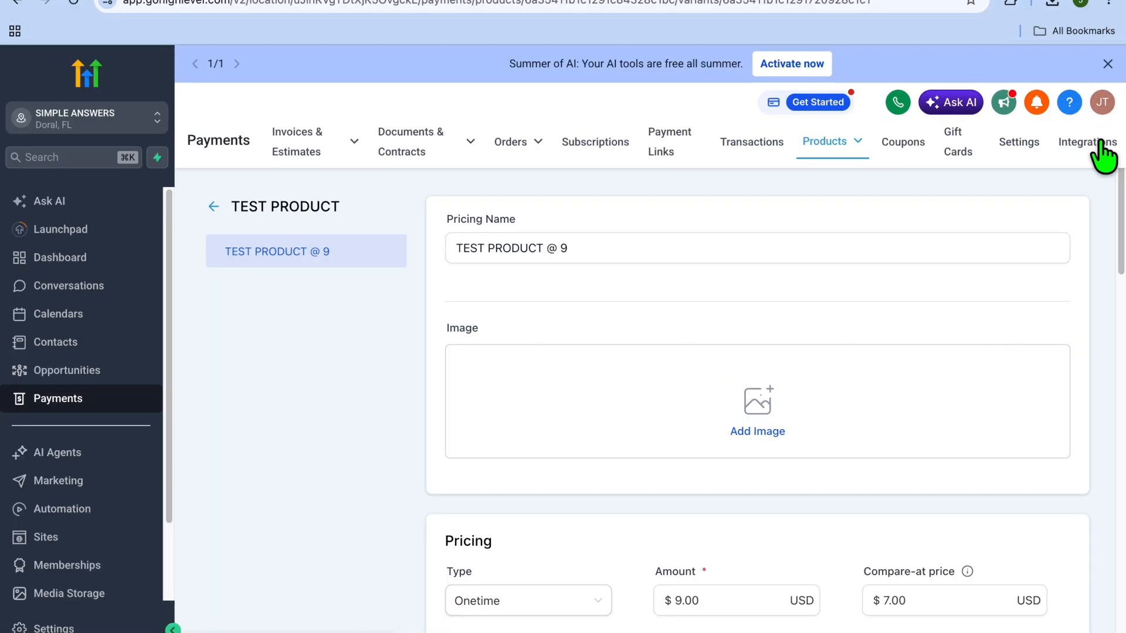
pyautogui.click(1019, 171)
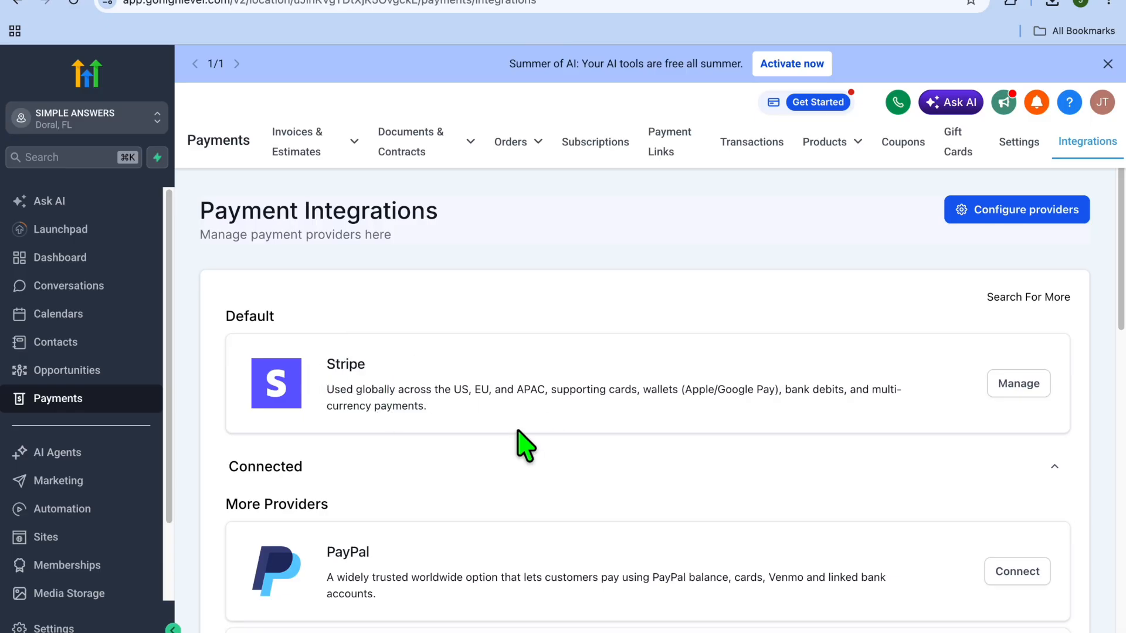
pyautogui.scroll(-2, 566, 484)
pyautogui.scroll(-4, 568, 478)
pyautogui.scroll(5, 567, 479)
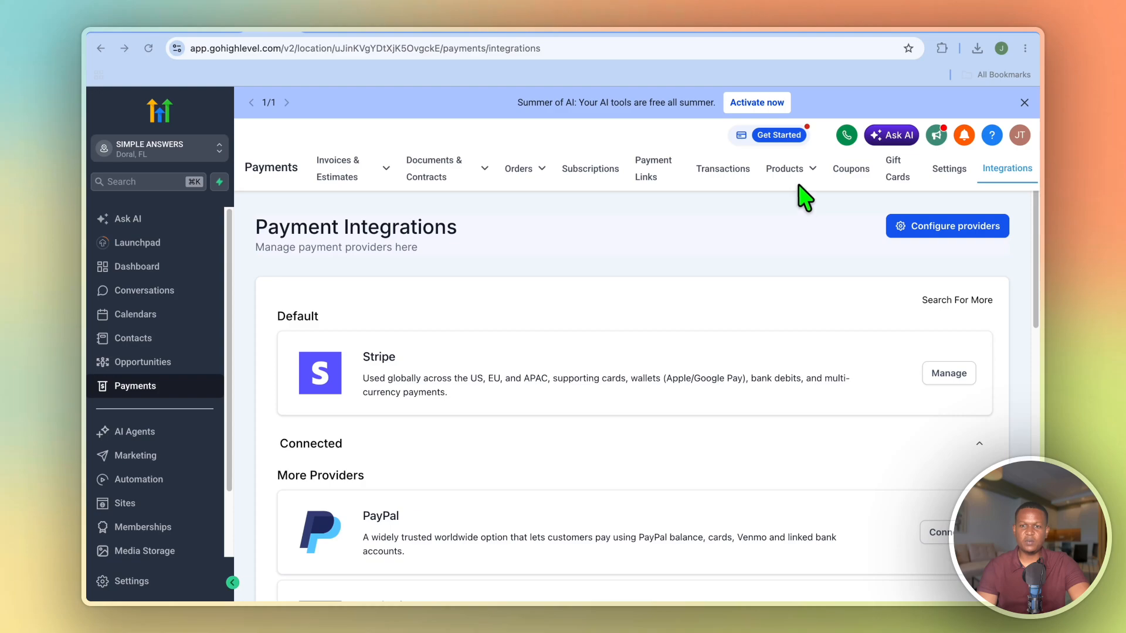
# - Select all products in the product list and include them in the online store
pyautogui.moveTo(786, 176)
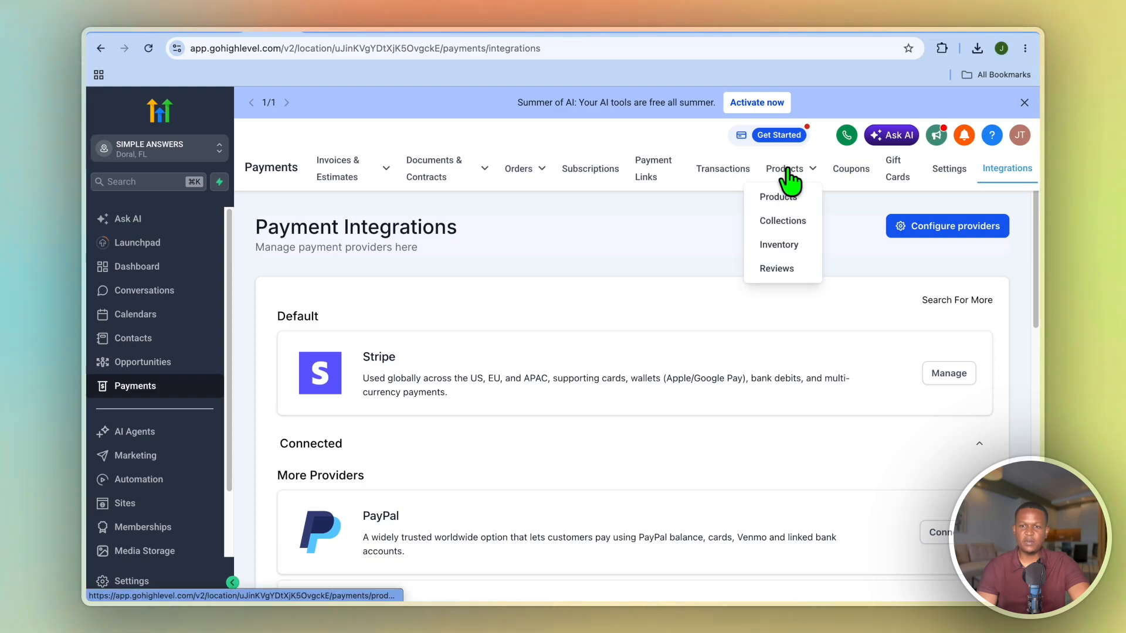
pyautogui.click(786, 170)
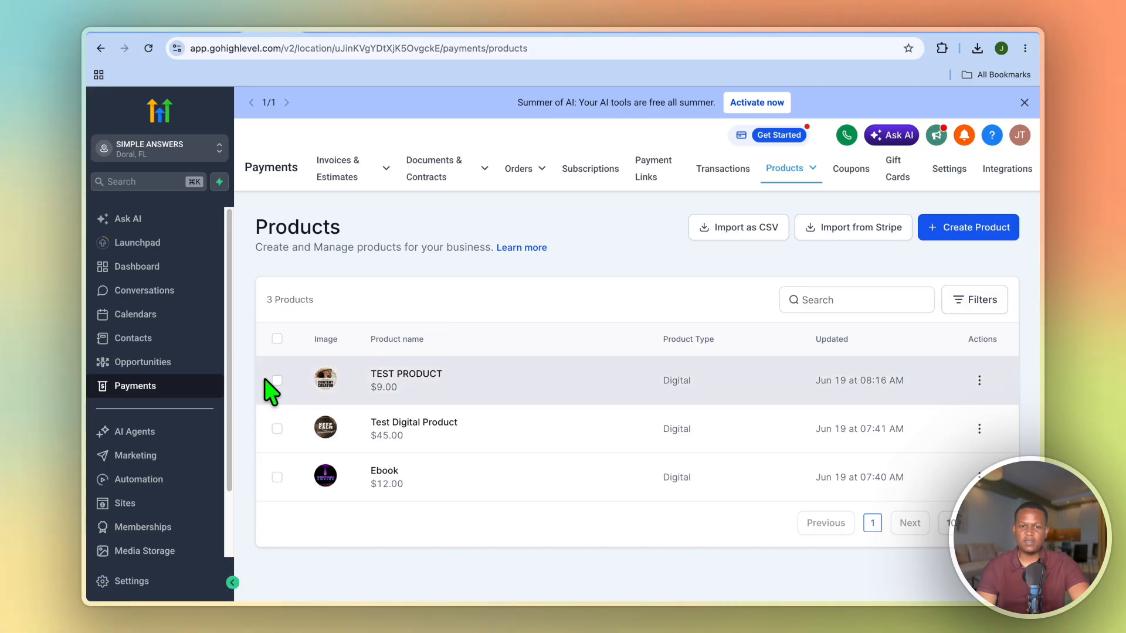
pyautogui.click(277, 339)
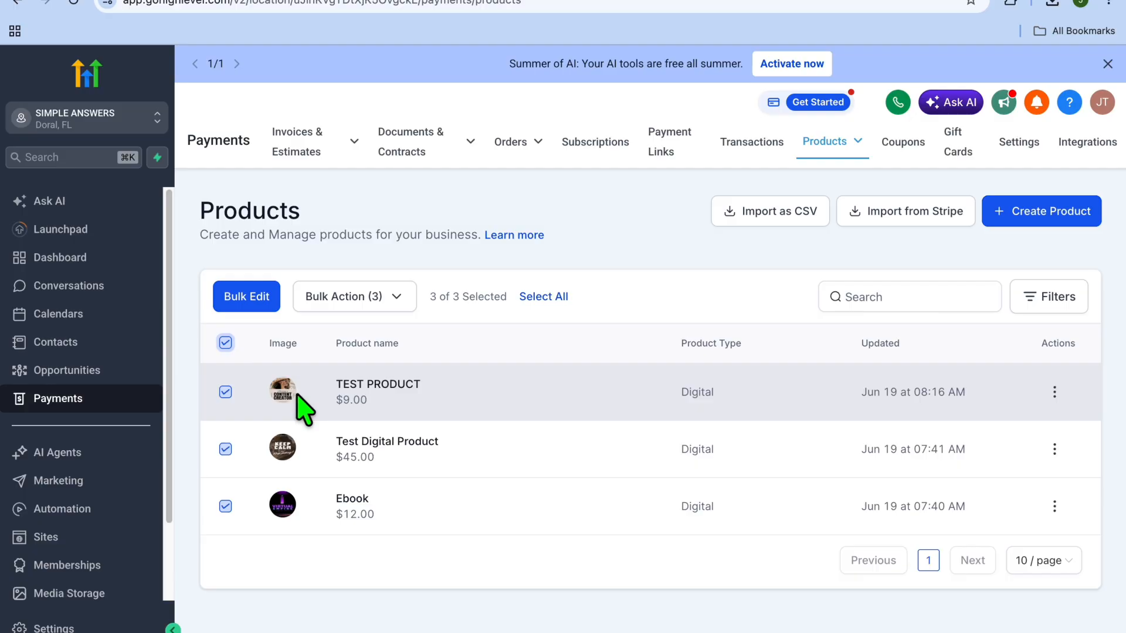
pyautogui.click(405, 299)
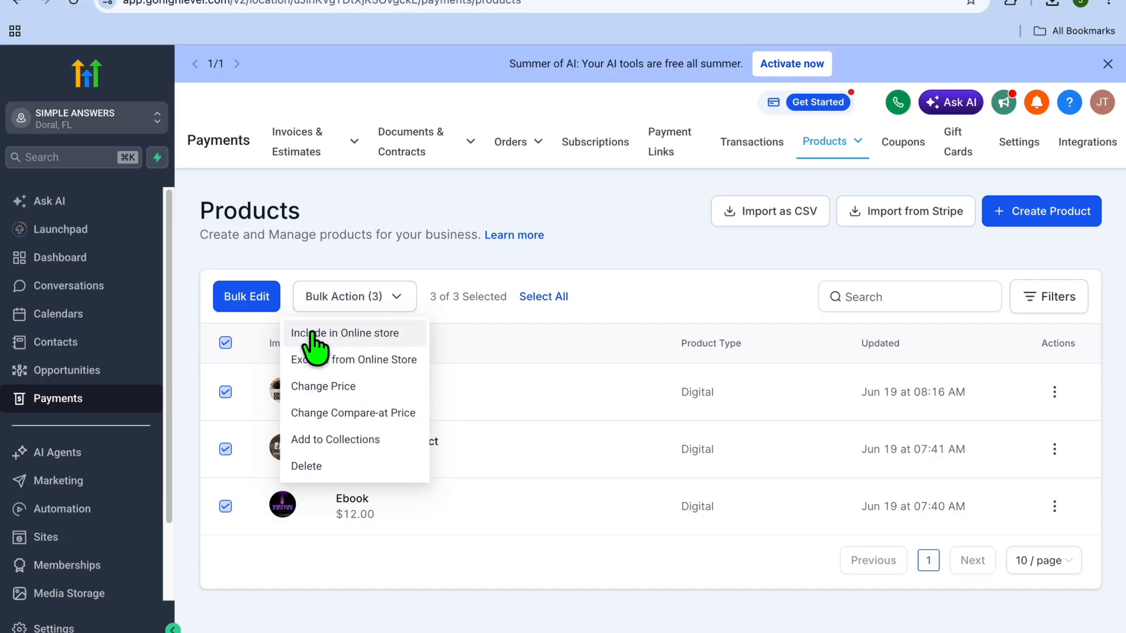
pyautogui.click(391, 335)
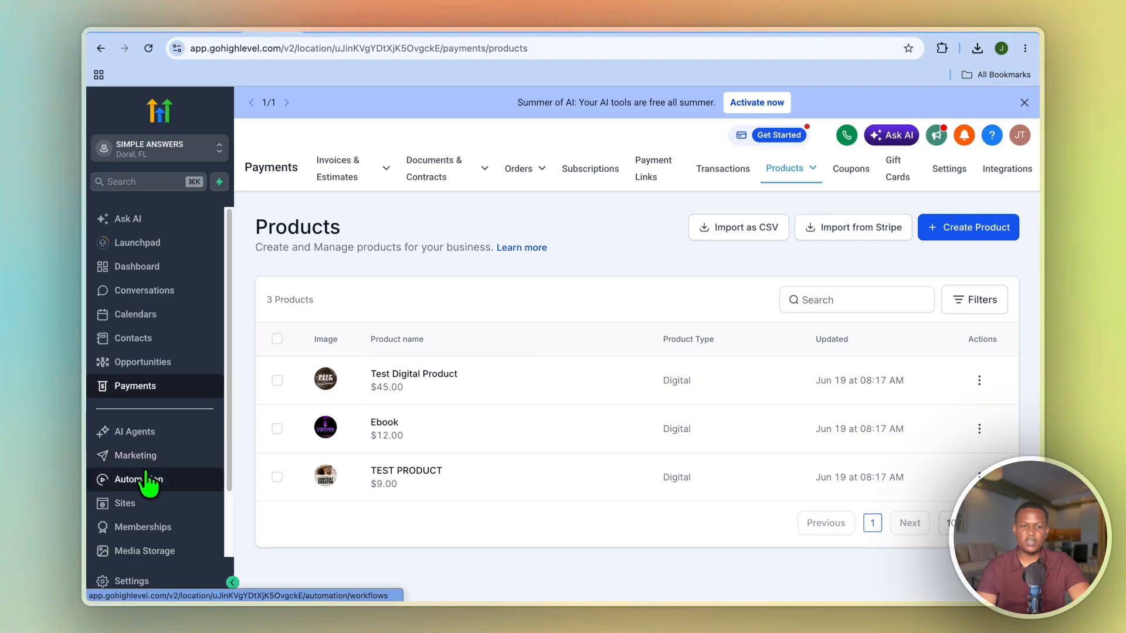
# - Open the landing page of the "test store" website for editing in the page builder
pyautogui.click(148, 512)
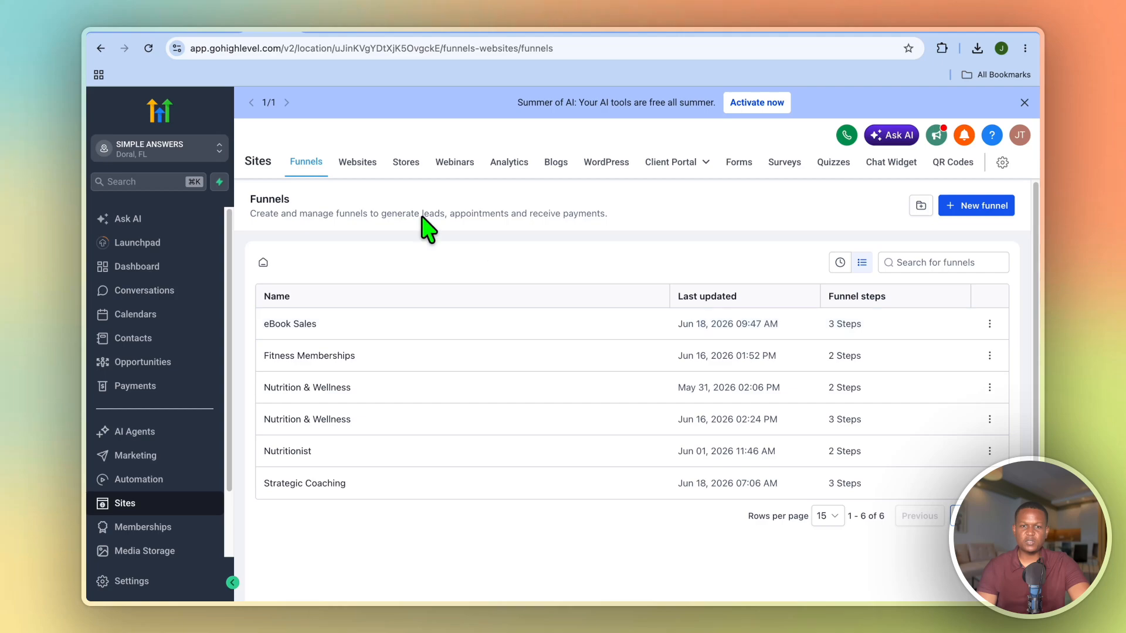
pyautogui.click(349, 164)
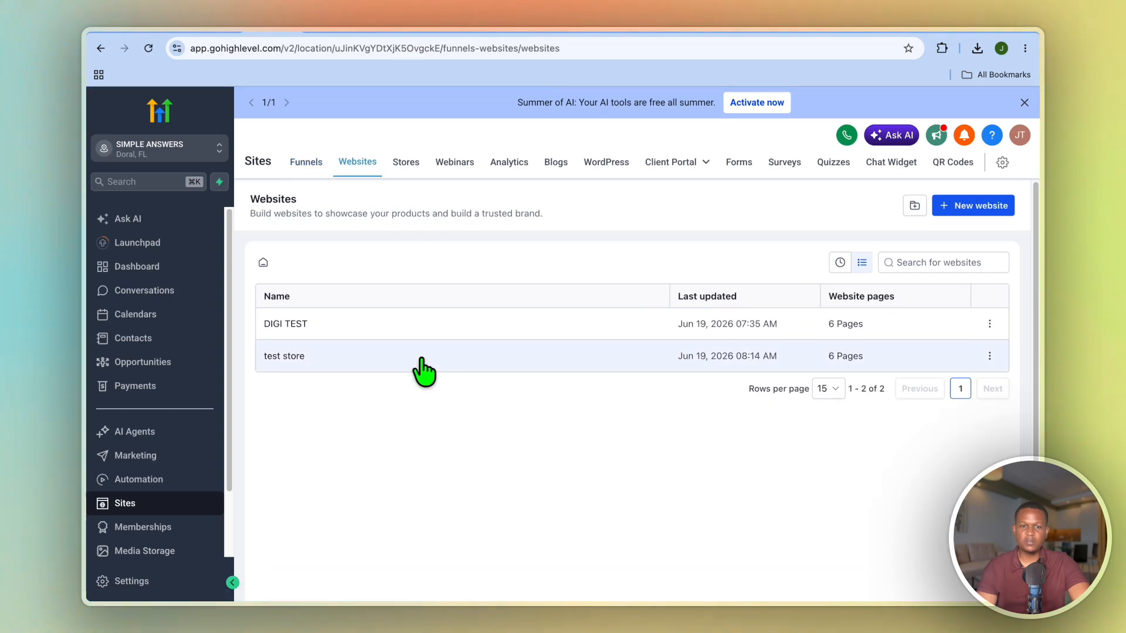
pyautogui.click(423, 372)
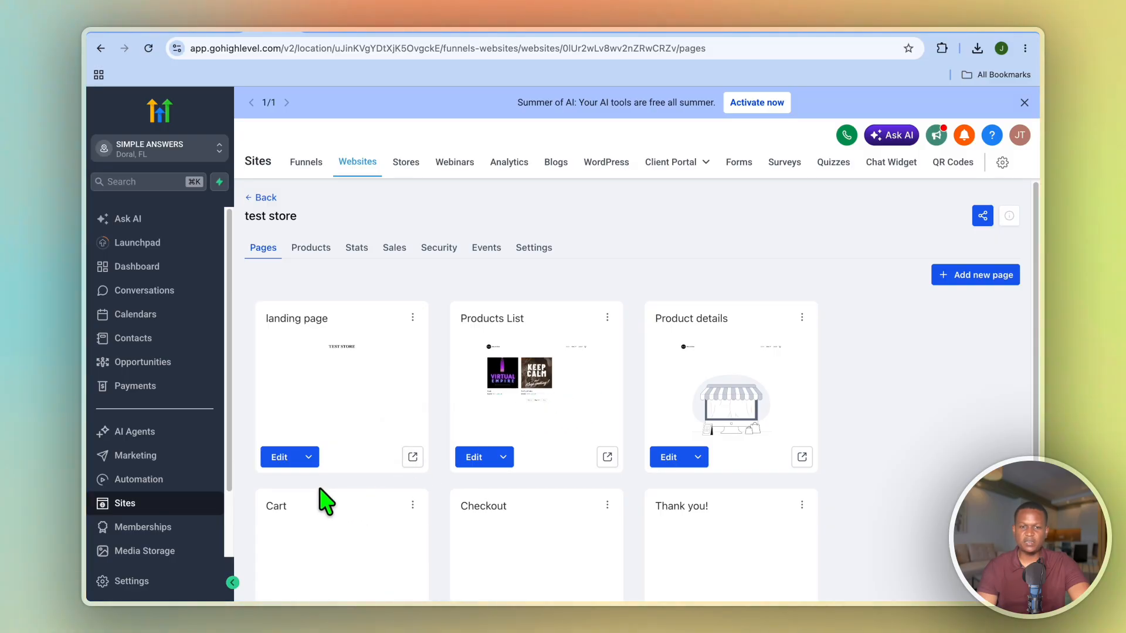
pyautogui.click(281, 458)
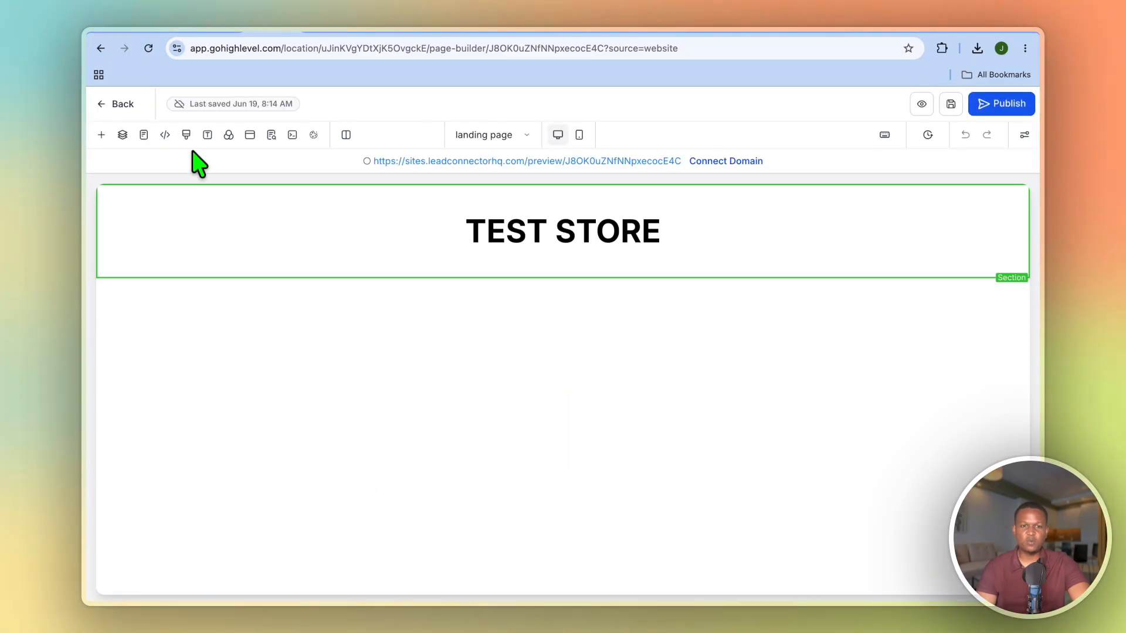
# - Try light green and light gray default colors as the landing page's background color
pyautogui.click(230, 138)
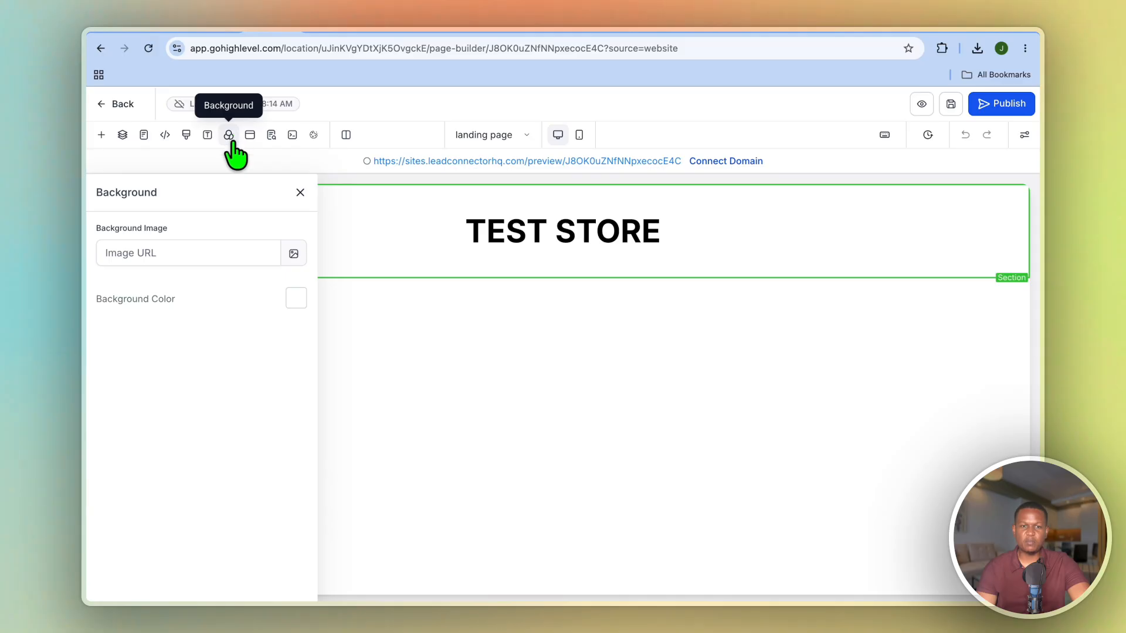
pyautogui.click(293, 300)
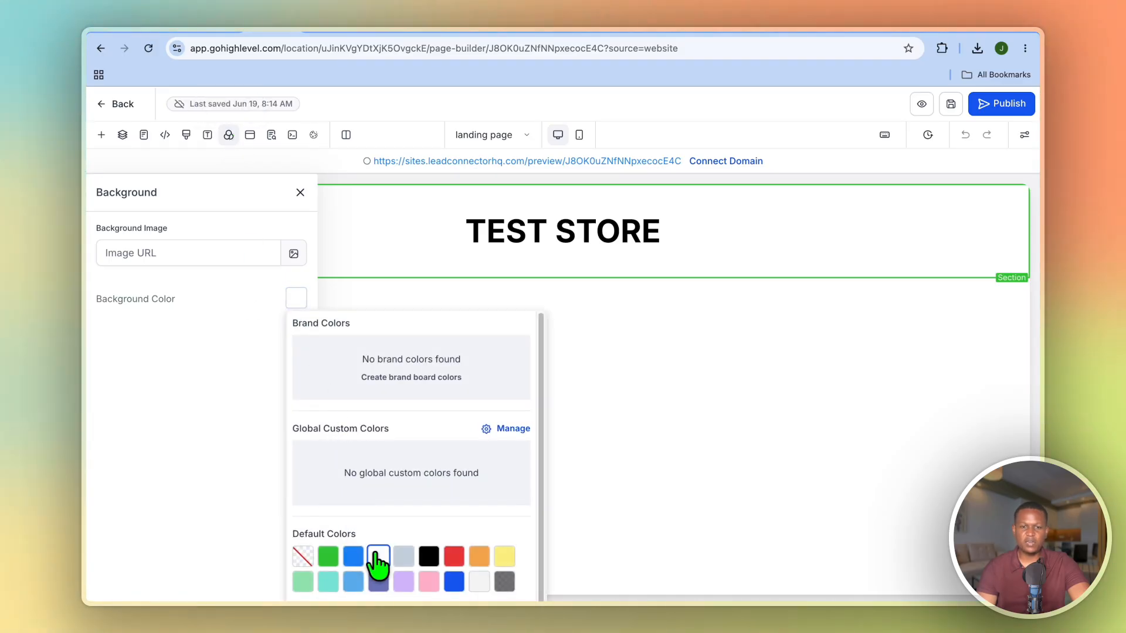
pyautogui.click(321, 579)
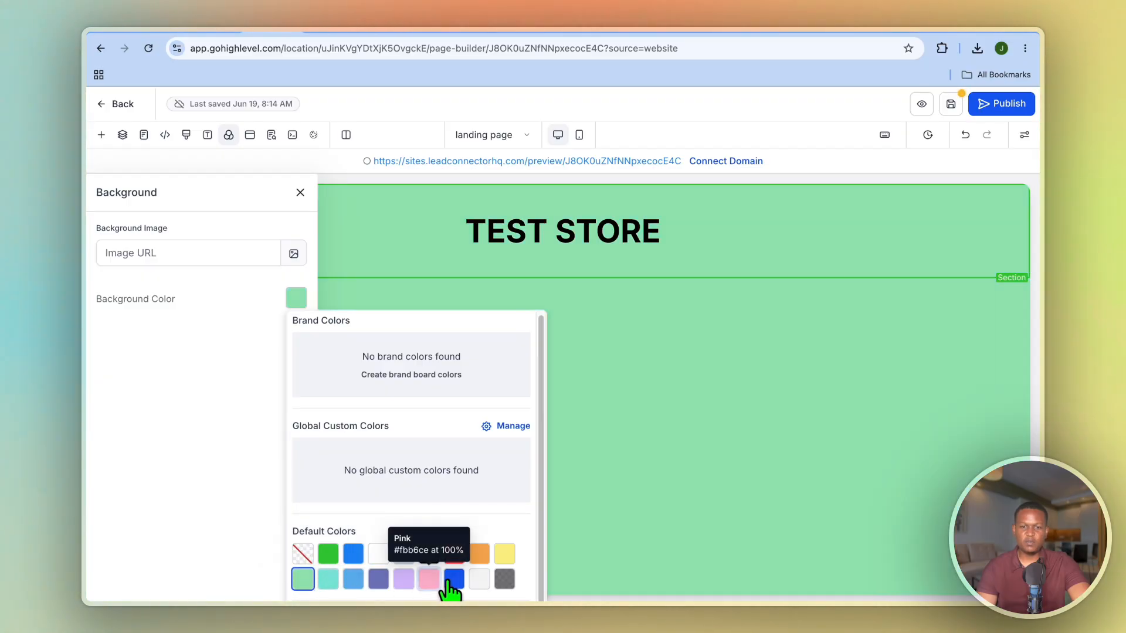
pyautogui.click(478, 581)
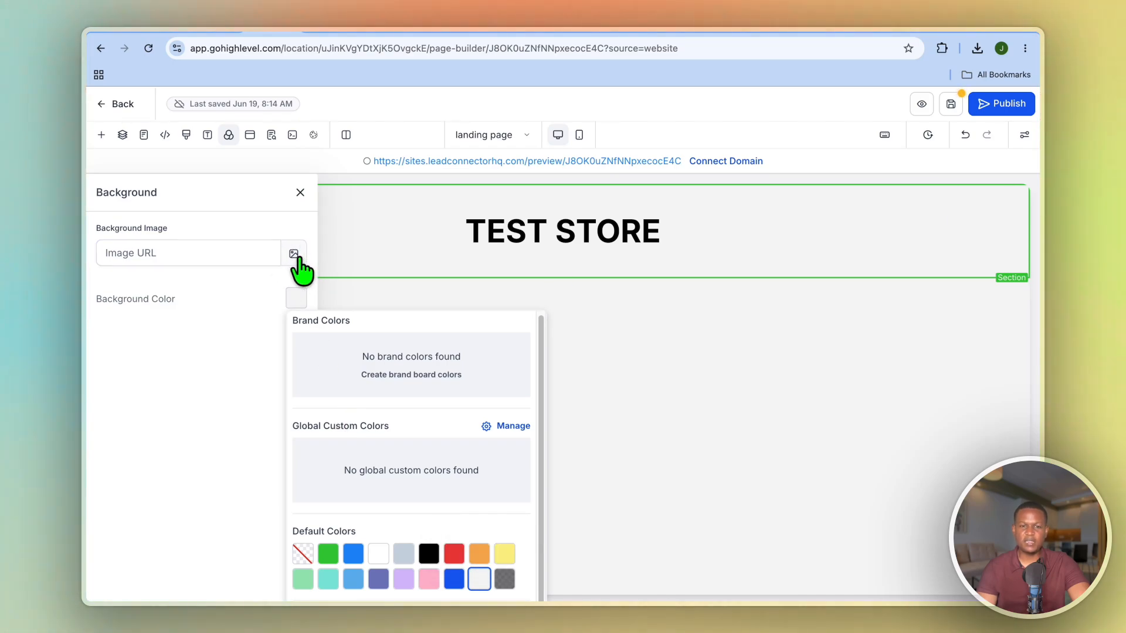
pyautogui.click(300, 194)
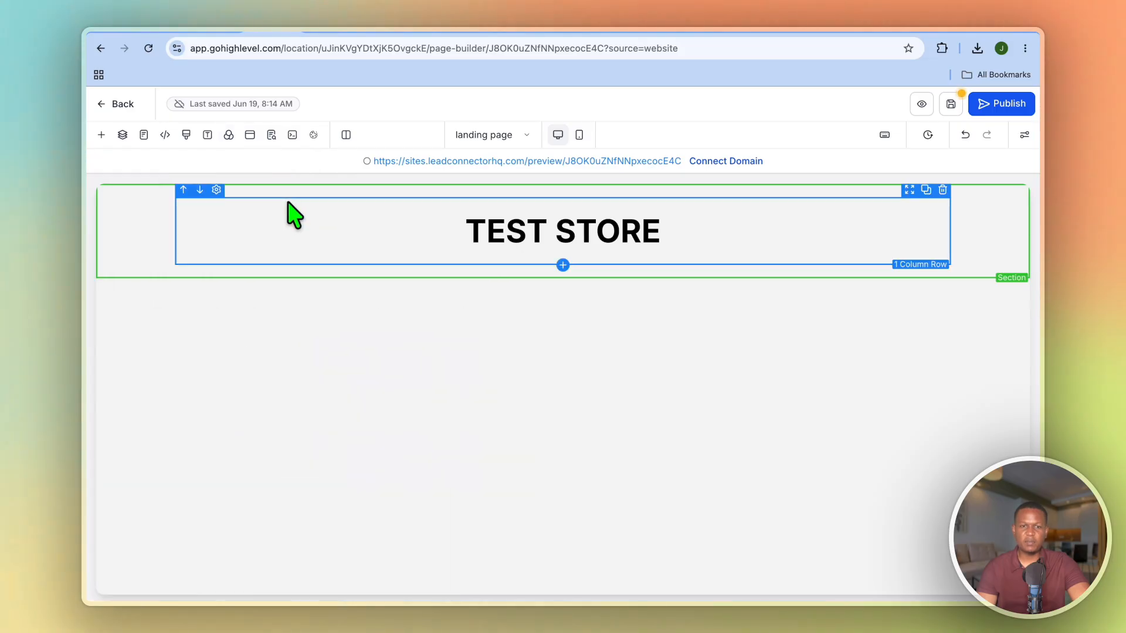
# - Add a Featured Products store element to the landing page below the TEST STORE headline
pyautogui.click(102, 135)
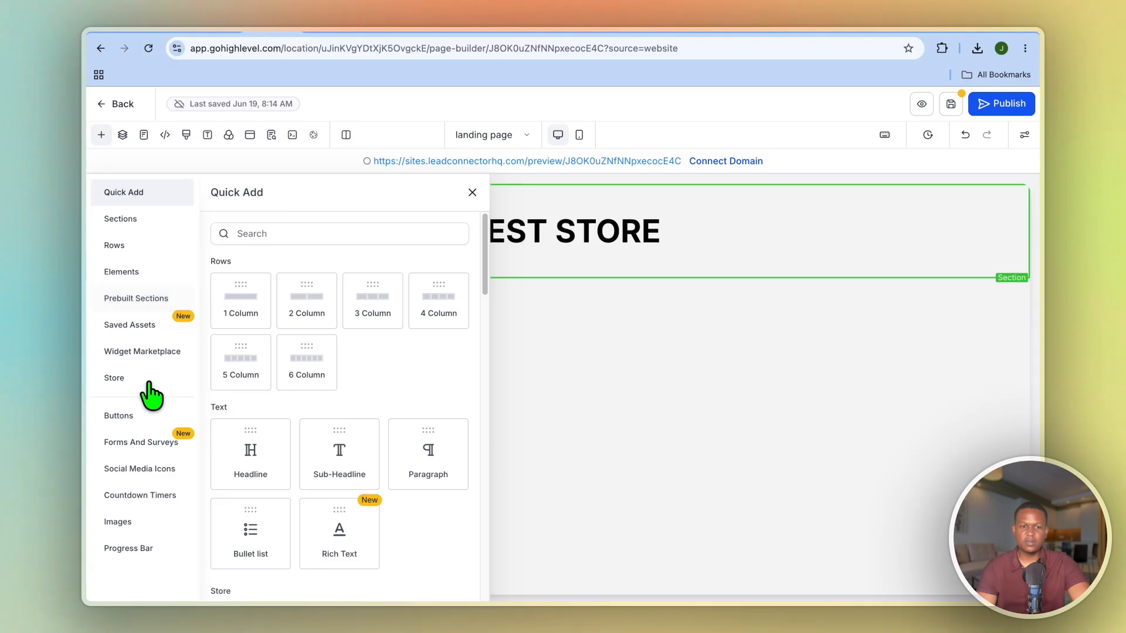
pyautogui.scroll(-5, 327, 478)
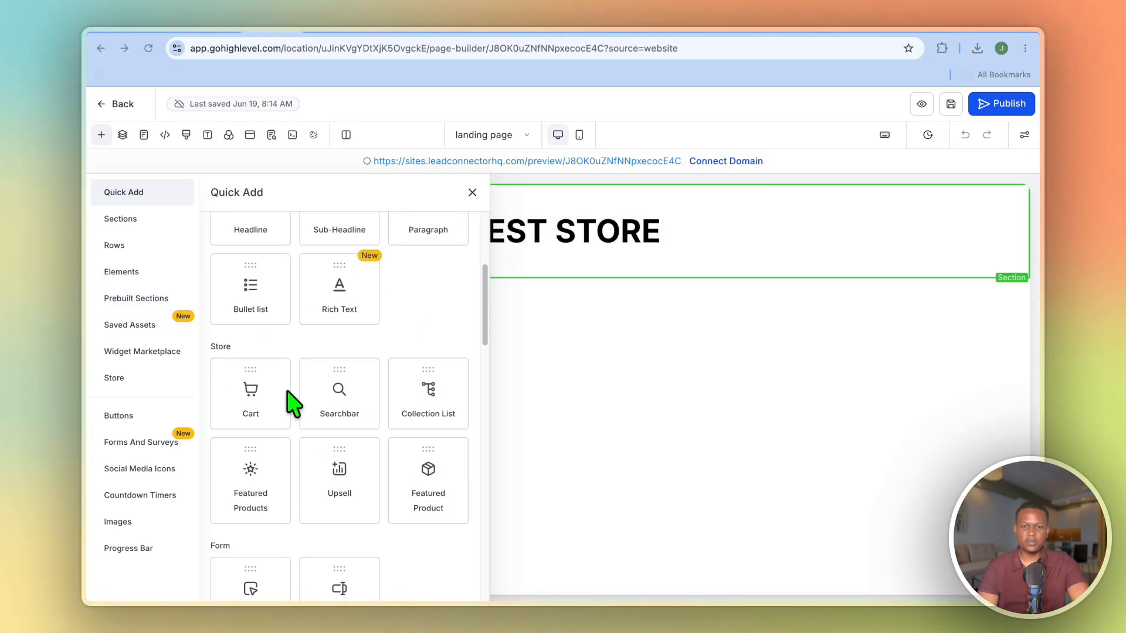
pyautogui.click(243, 468)
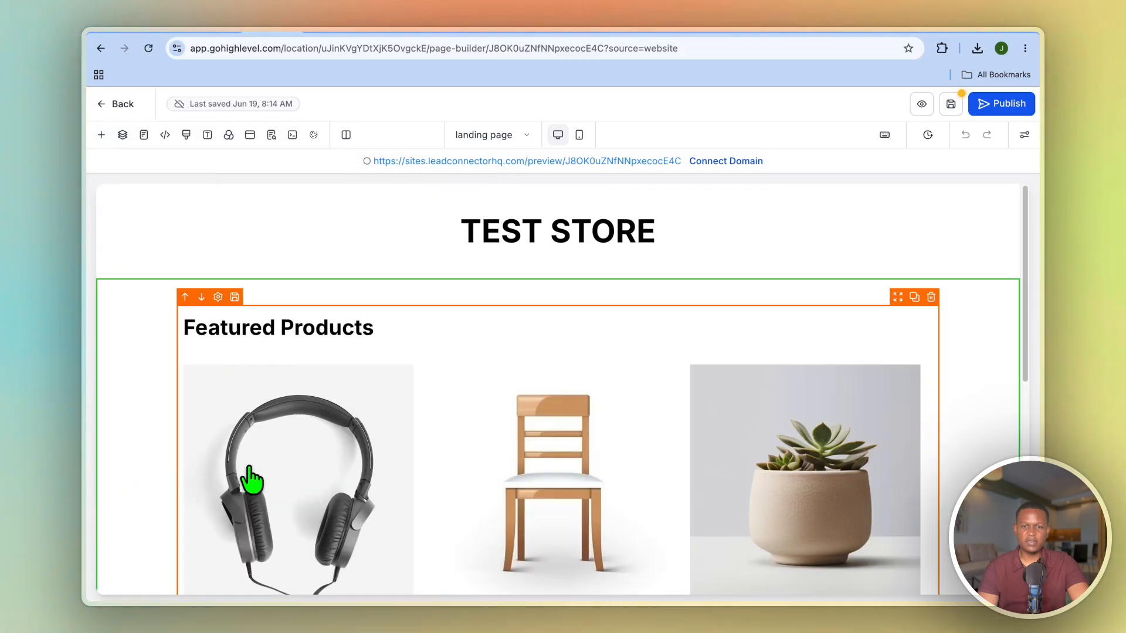
# - Replace the three placeholder items in the Featured Products element with Test Digital Product, Ebook and Test Digital Product, in that order
pyautogui.scroll(-5, 385, 453)
pyautogui.scroll(3, 390, 448)
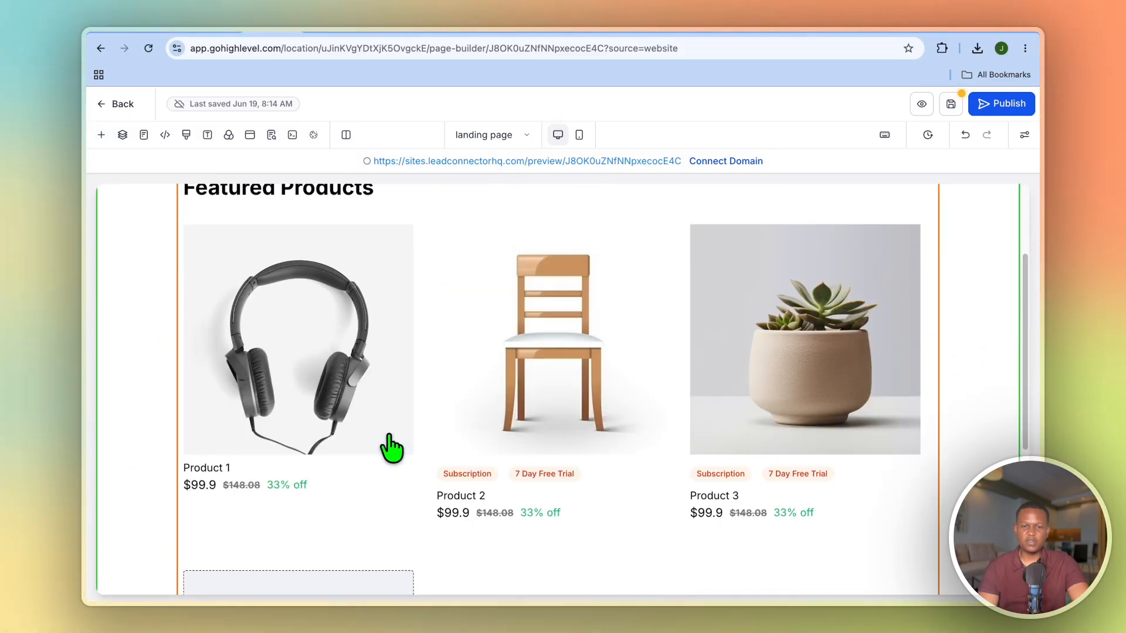
pyautogui.click(315, 329)
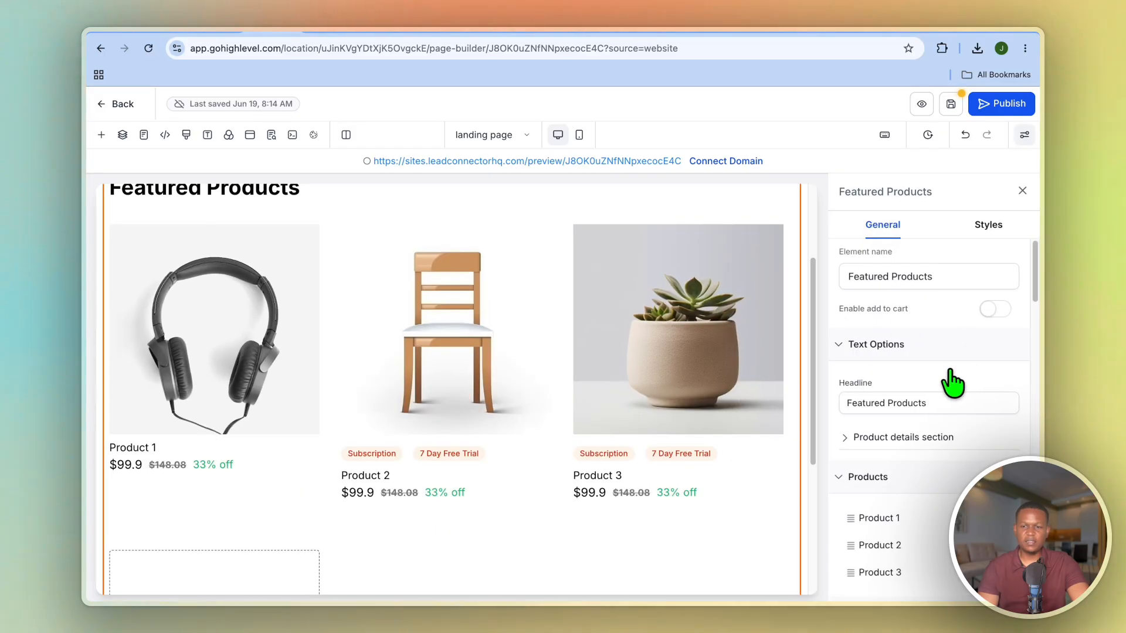
pyautogui.scroll(-1, 933, 440)
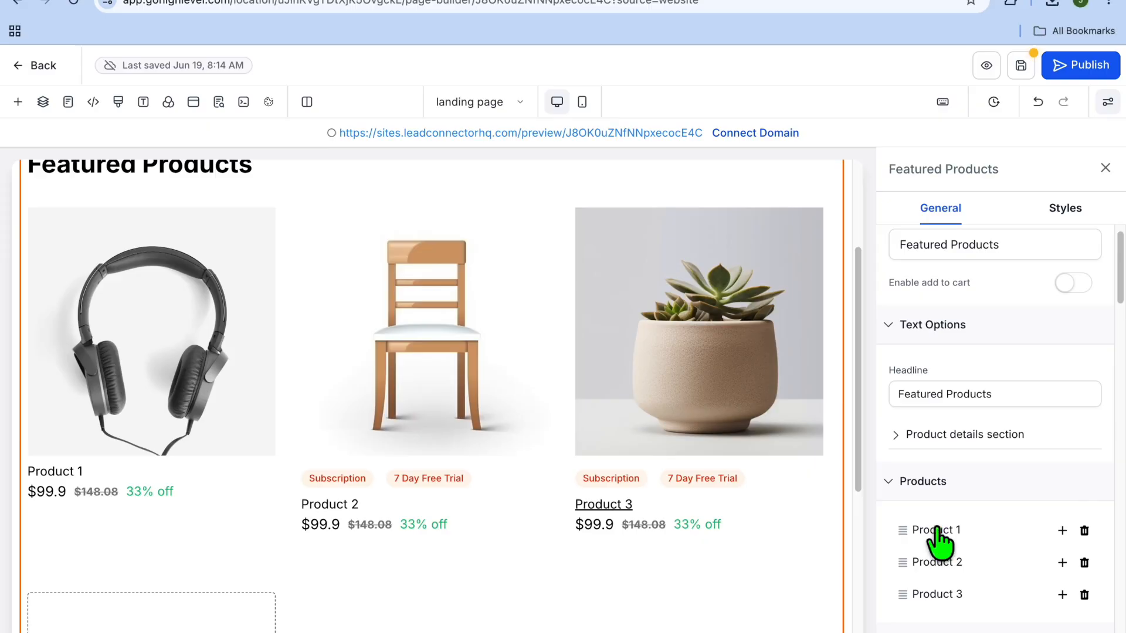
pyautogui.click(937, 530)
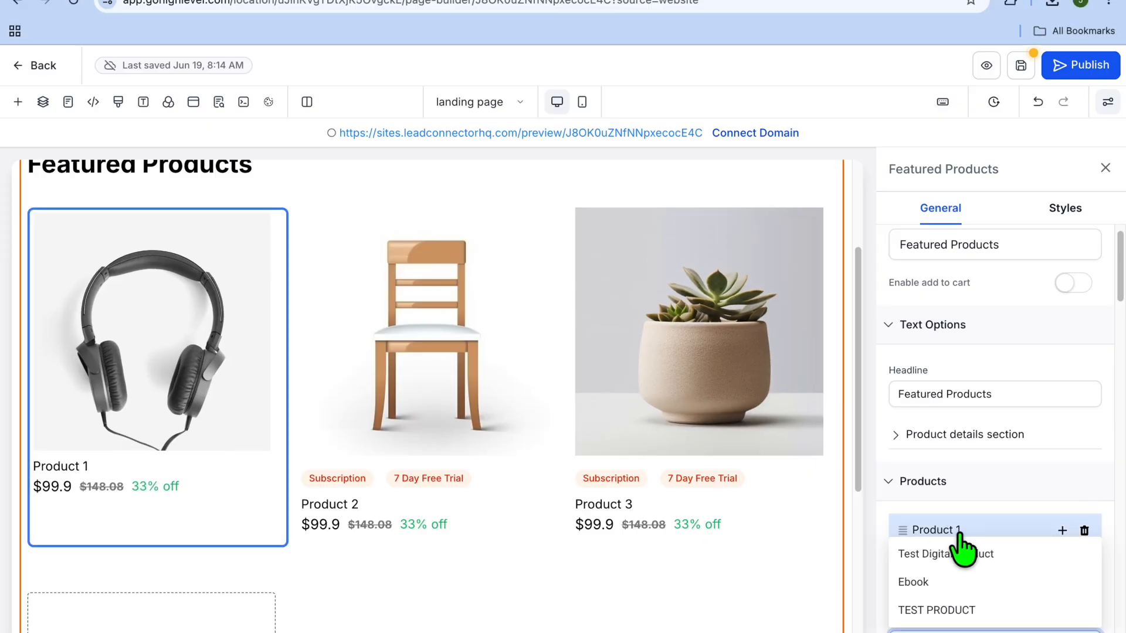
pyautogui.click(974, 555)
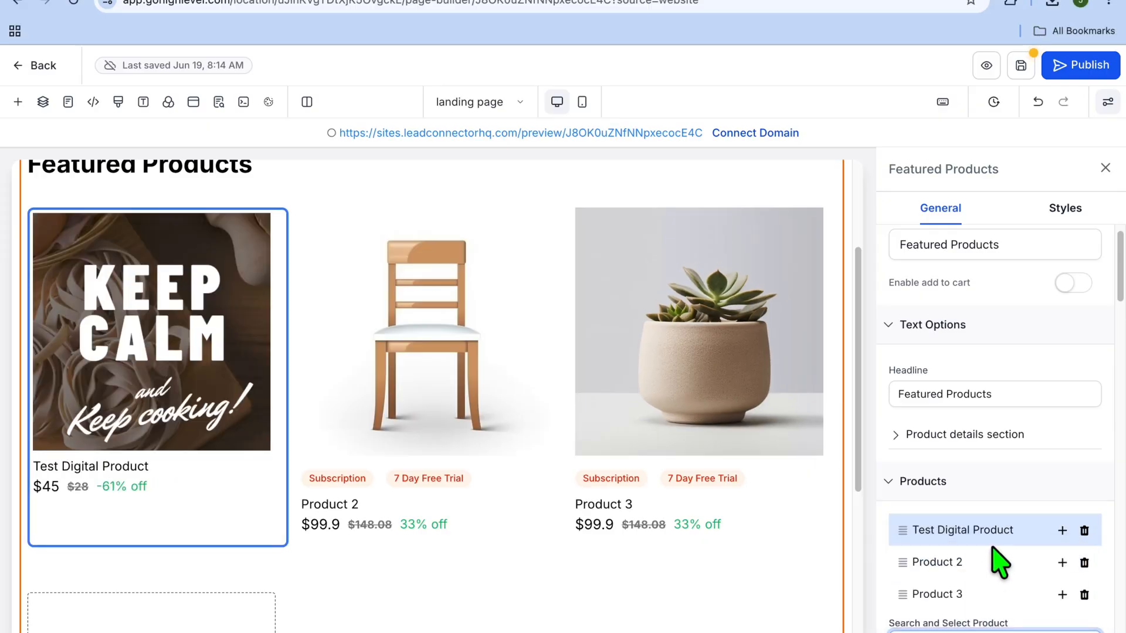
pyautogui.click(945, 562)
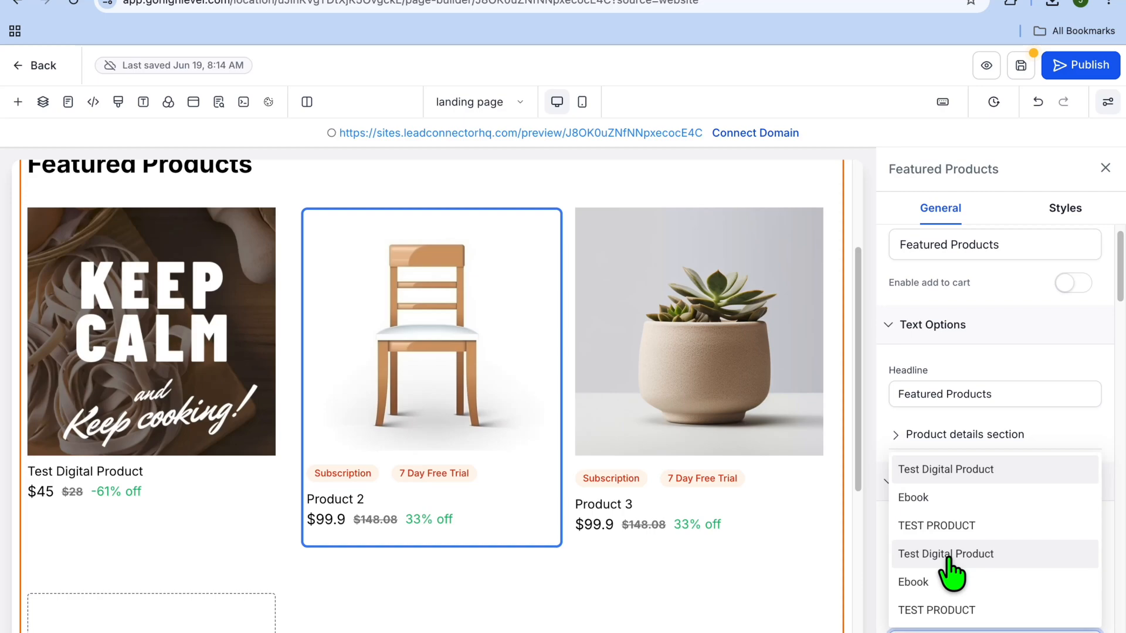
pyautogui.click(959, 498)
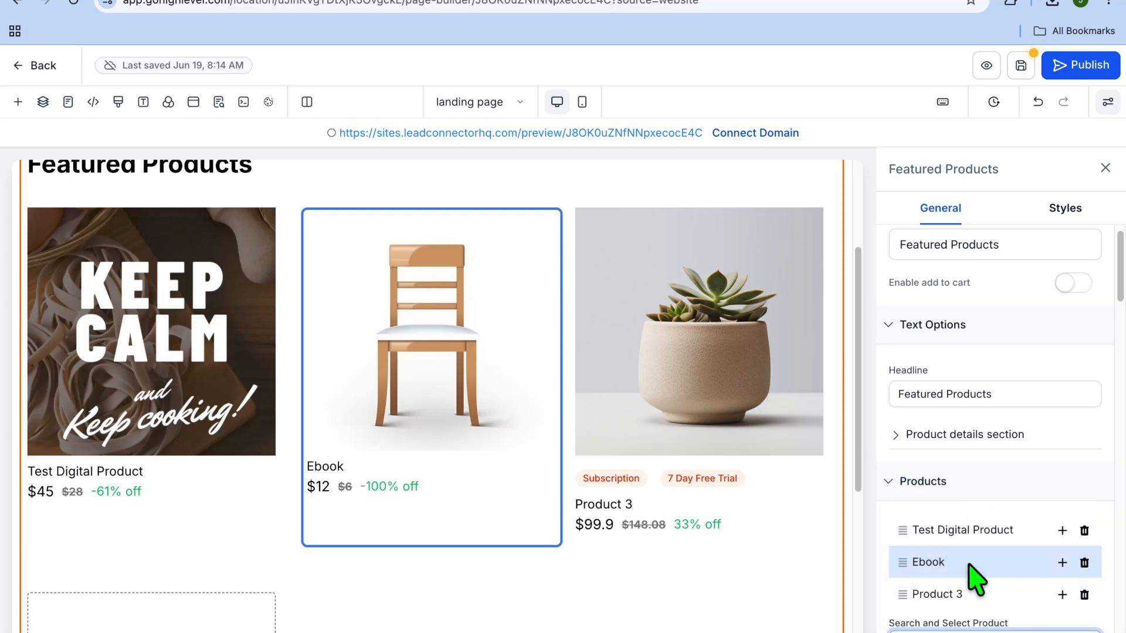
pyautogui.click(963, 596)
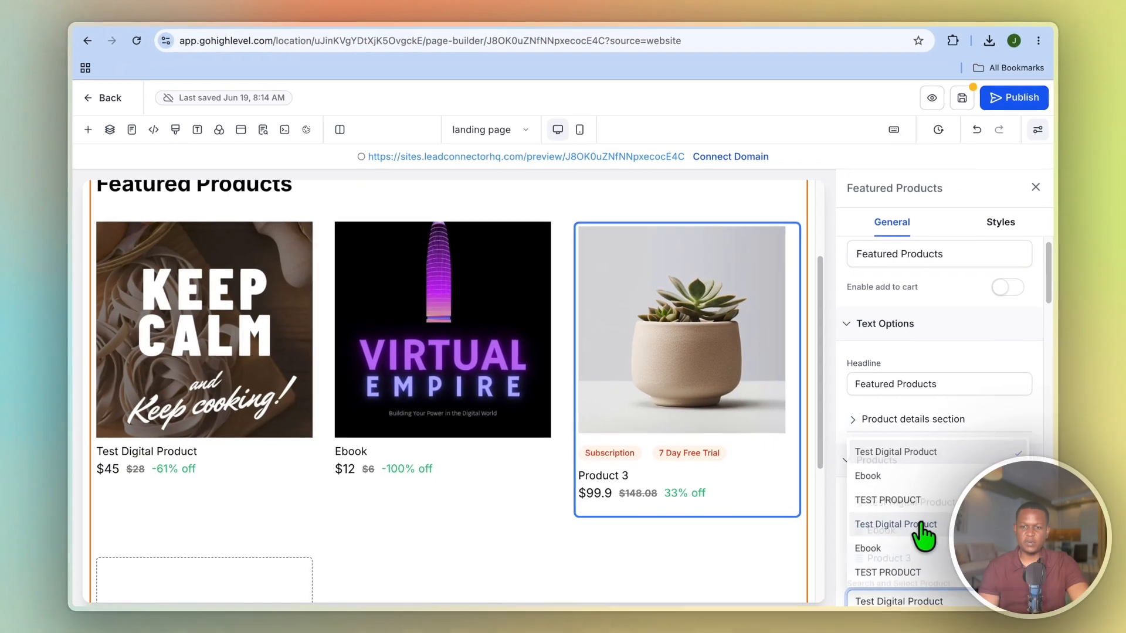
pyautogui.click(968, 553)
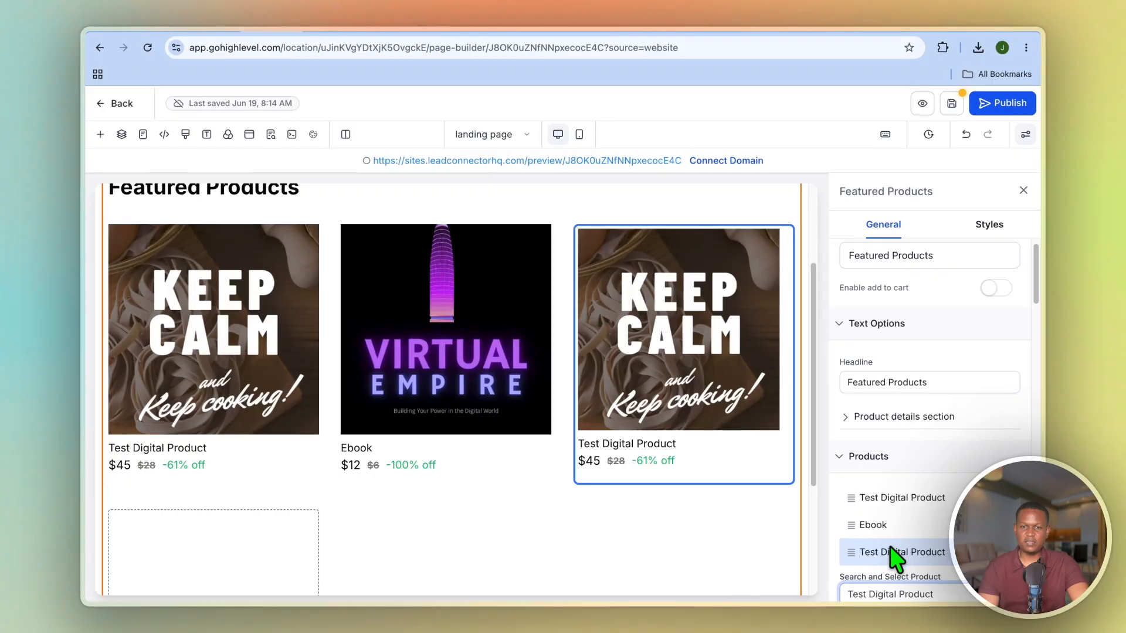
pyautogui.scroll(-1, 939, 546)
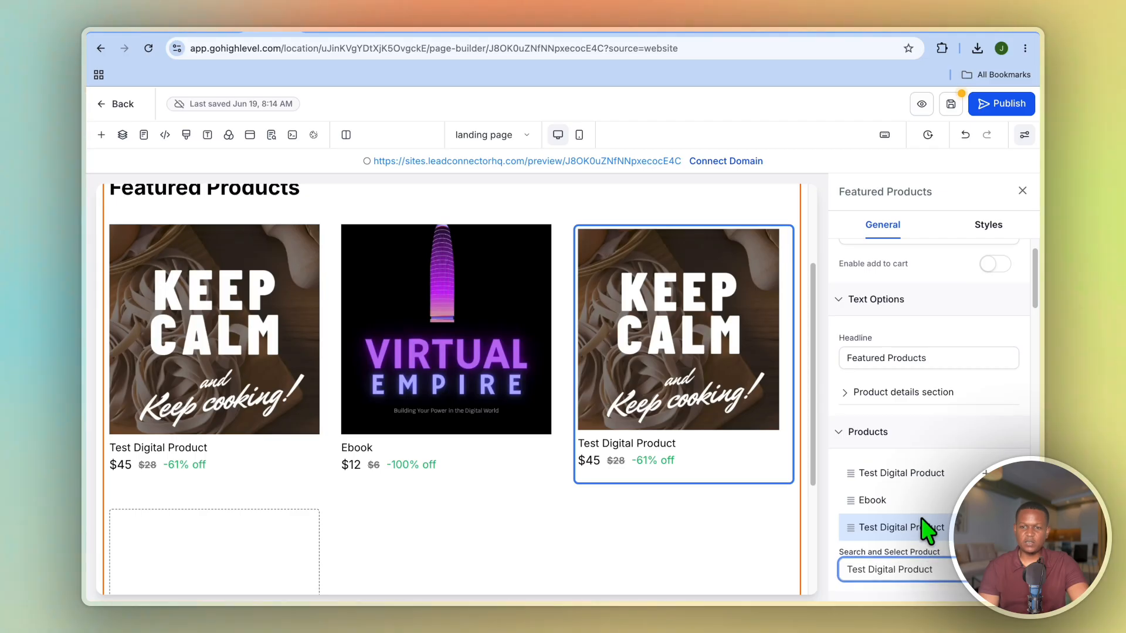
# - Replace the third item in the Featured Products element with TEST PRODUCT
pyautogui.scroll(-5, 921, 516)
pyautogui.scroll(-1, 894, 302)
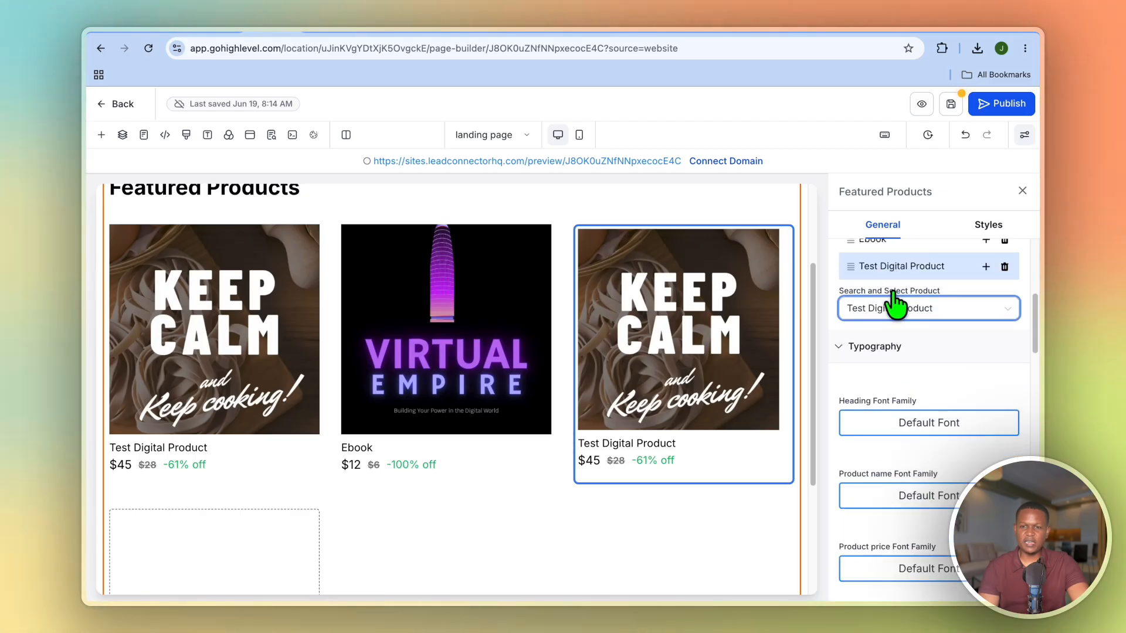
pyautogui.scroll(1, 912, 340)
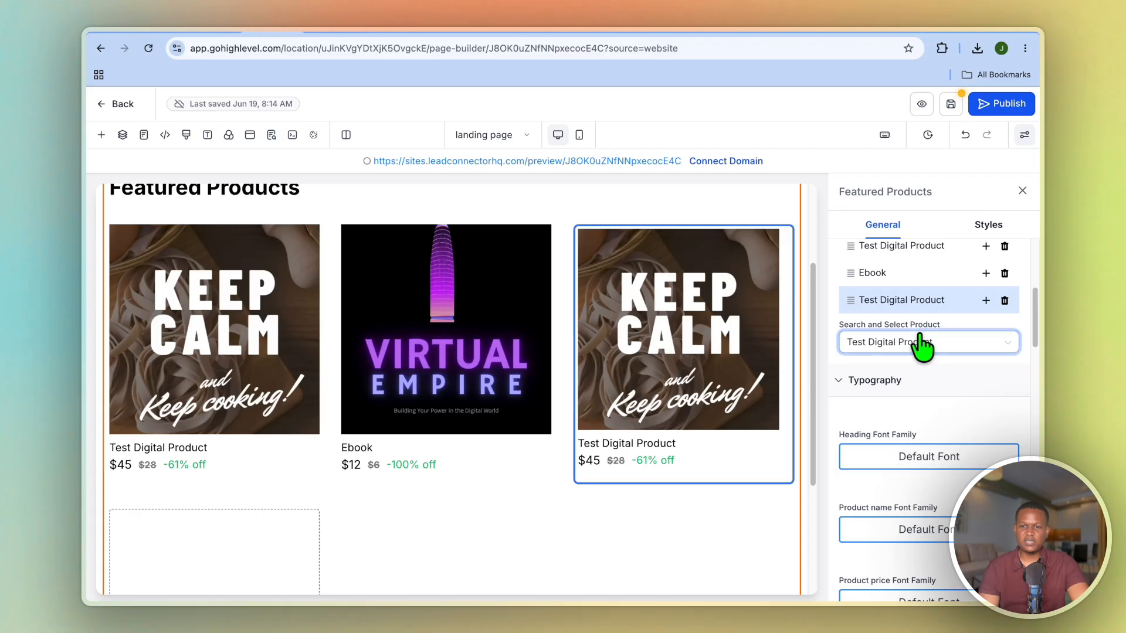
pyautogui.click(985, 300)
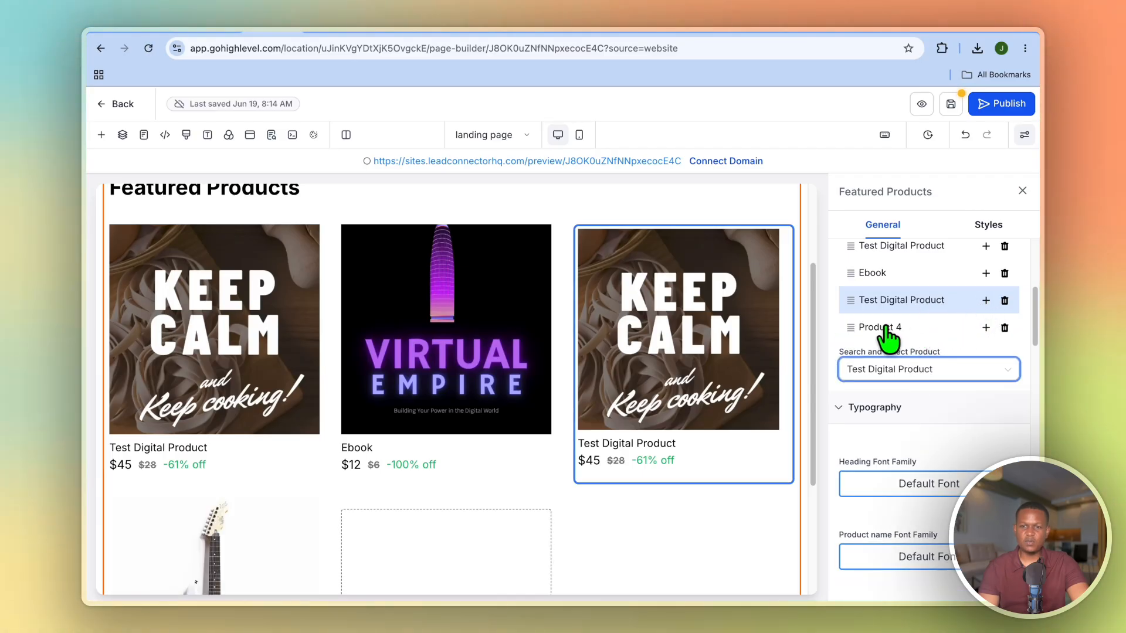
pyautogui.click(1005, 328)
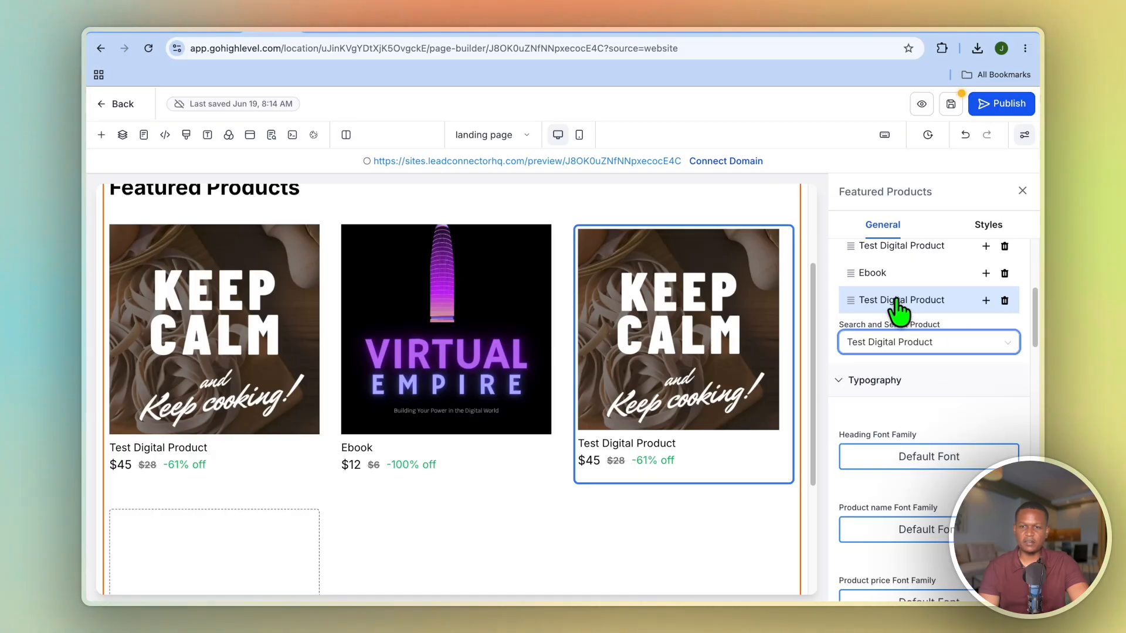
pyautogui.click(1005, 300)
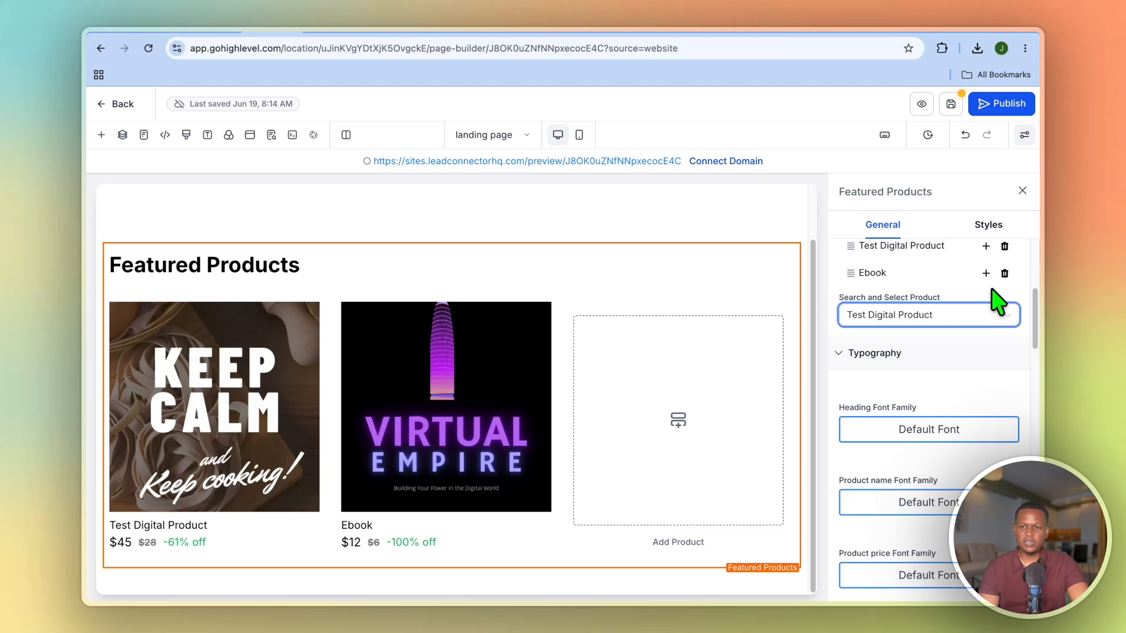
pyautogui.click(986, 273)
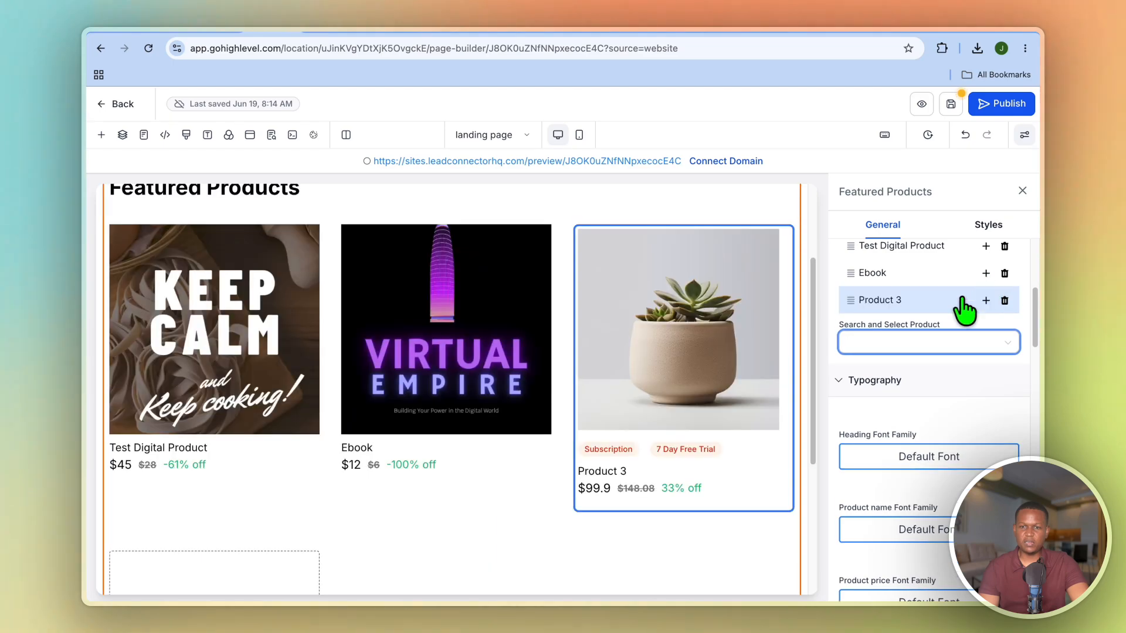
pyautogui.click(882, 302)
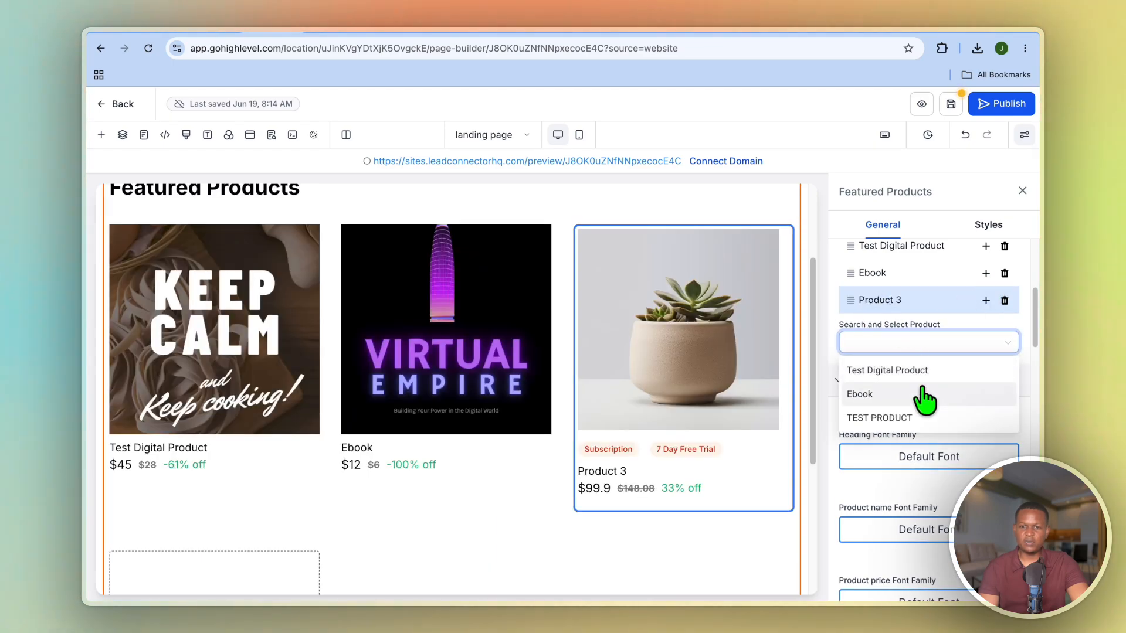
pyautogui.click(948, 417)
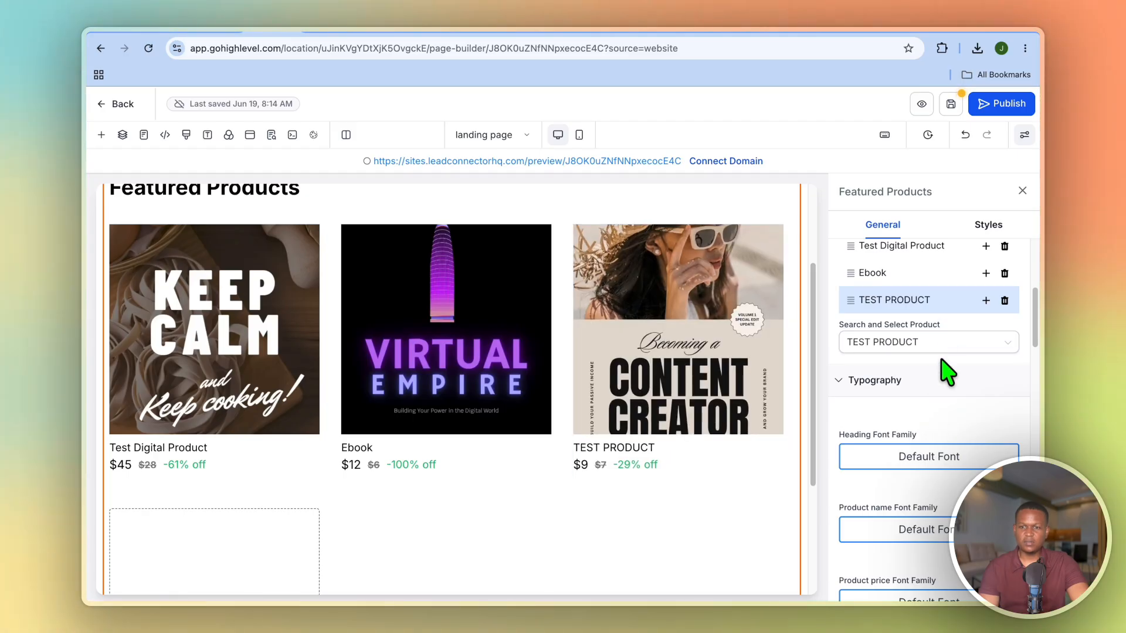
# - Examine the Featured Products element's general settings, including its name, headline, typography and color options
pyautogui.scroll(5, 948, 367)
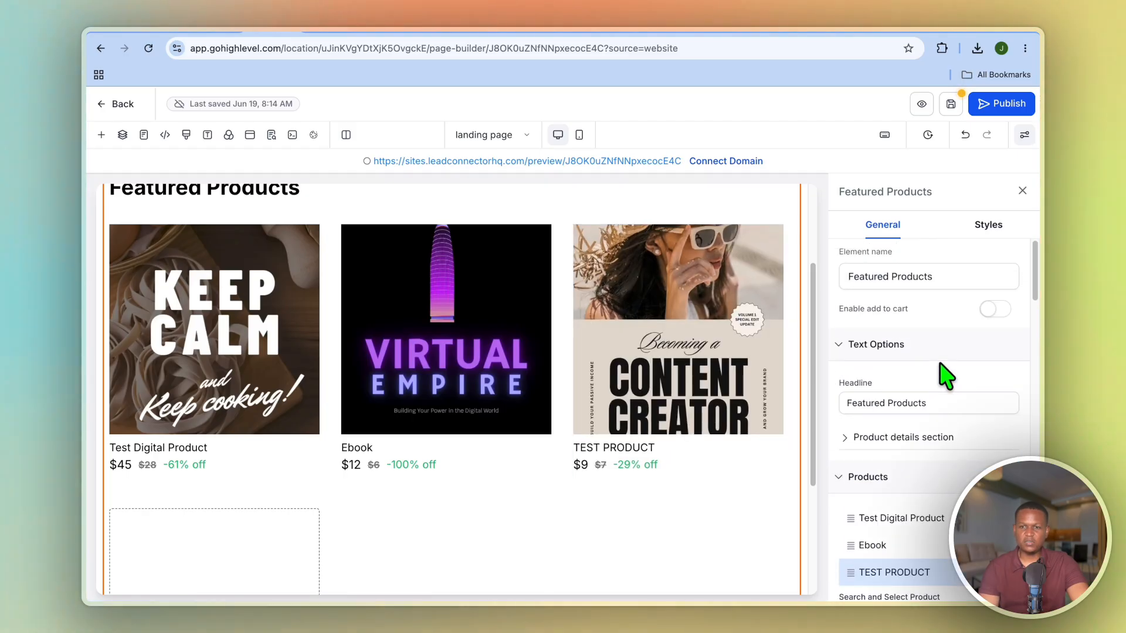
pyautogui.click(926, 280)
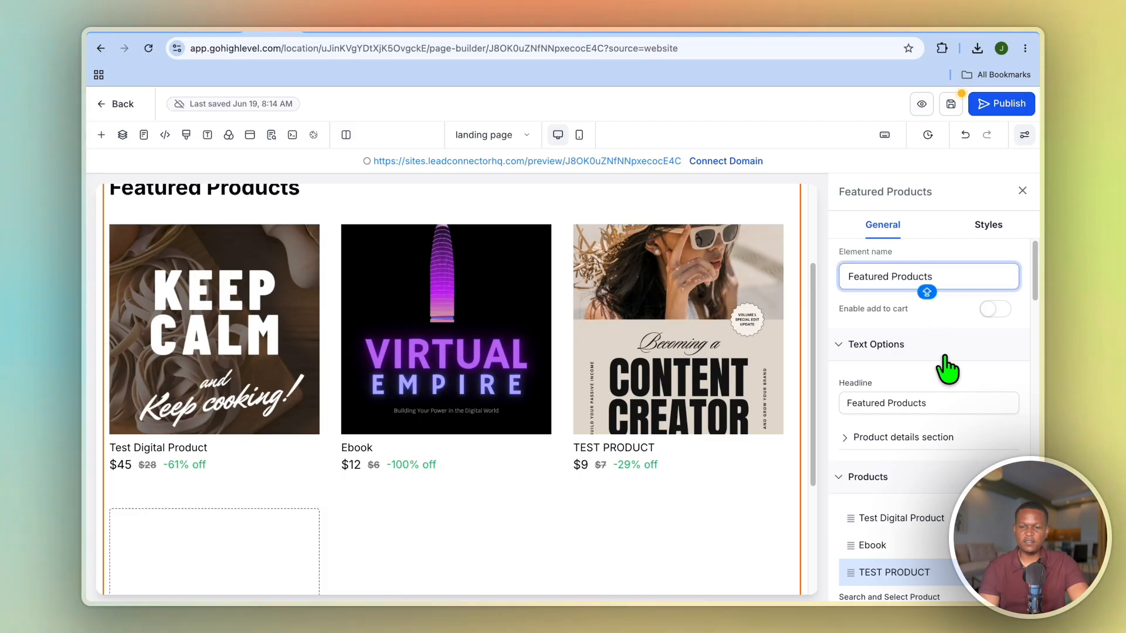
pyautogui.click(943, 401)
pyautogui.scroll(-2, 956, 410)
pyautogui.scroll(-8, 957, 419)
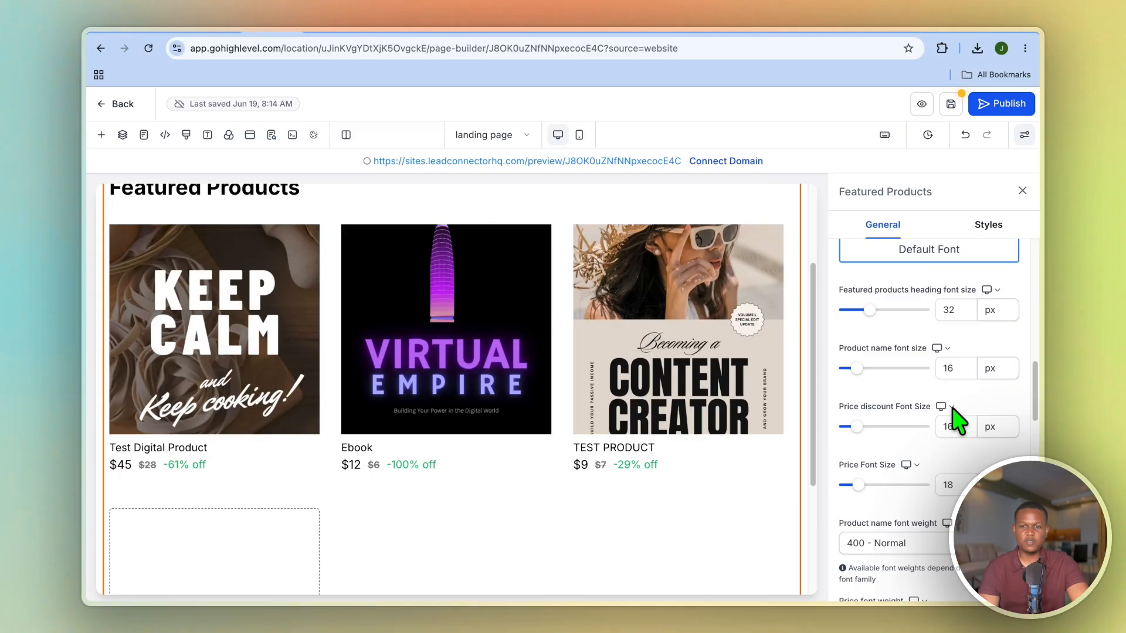
pyautogui.scroll(-10, 957, 419)
pyautogui.scroll(-5, 922, 440)
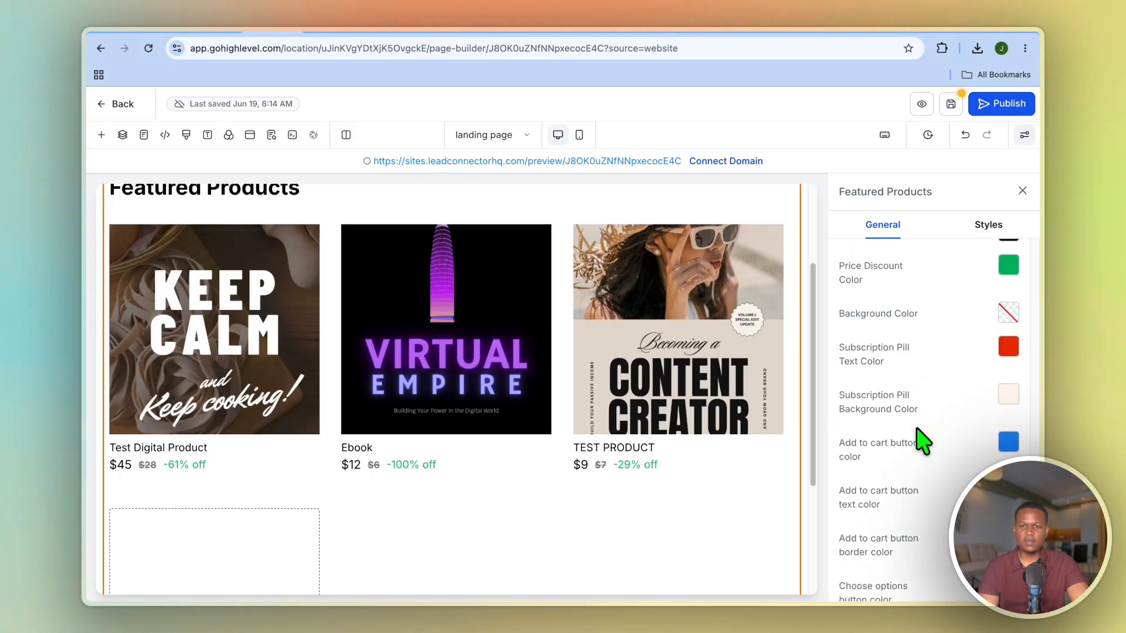
pyautogui.scroll(-3, 923, 440)
pyautogui.scroll(15, 922, 438)
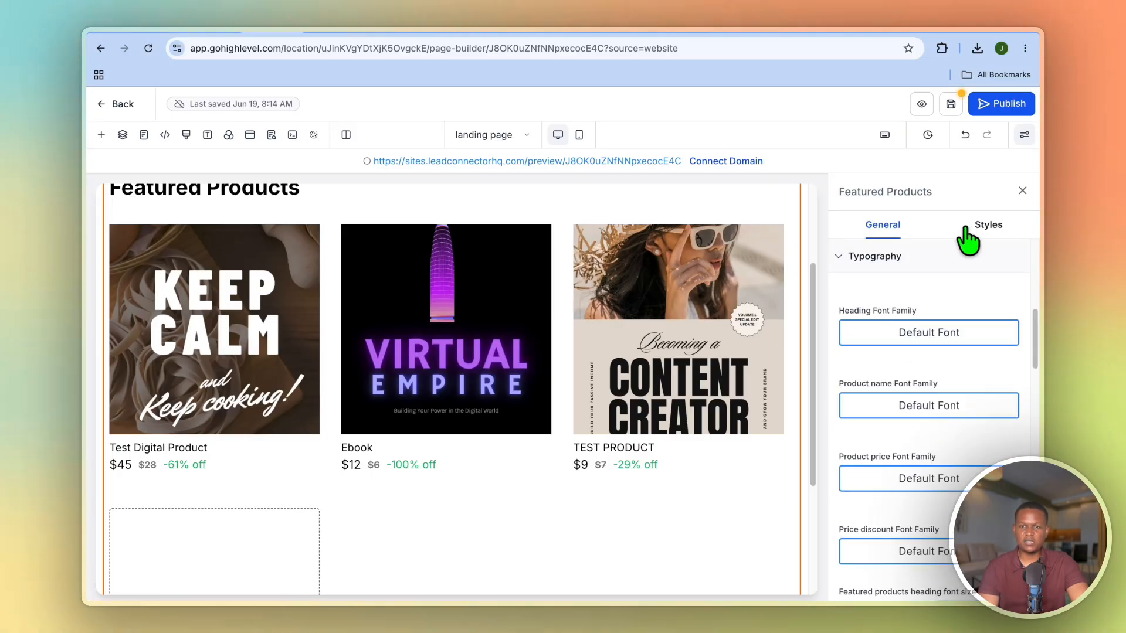
# - Browse the Quick Add elements from Store through Order Elements and save the landing page
pyautogui.click(101, 136)
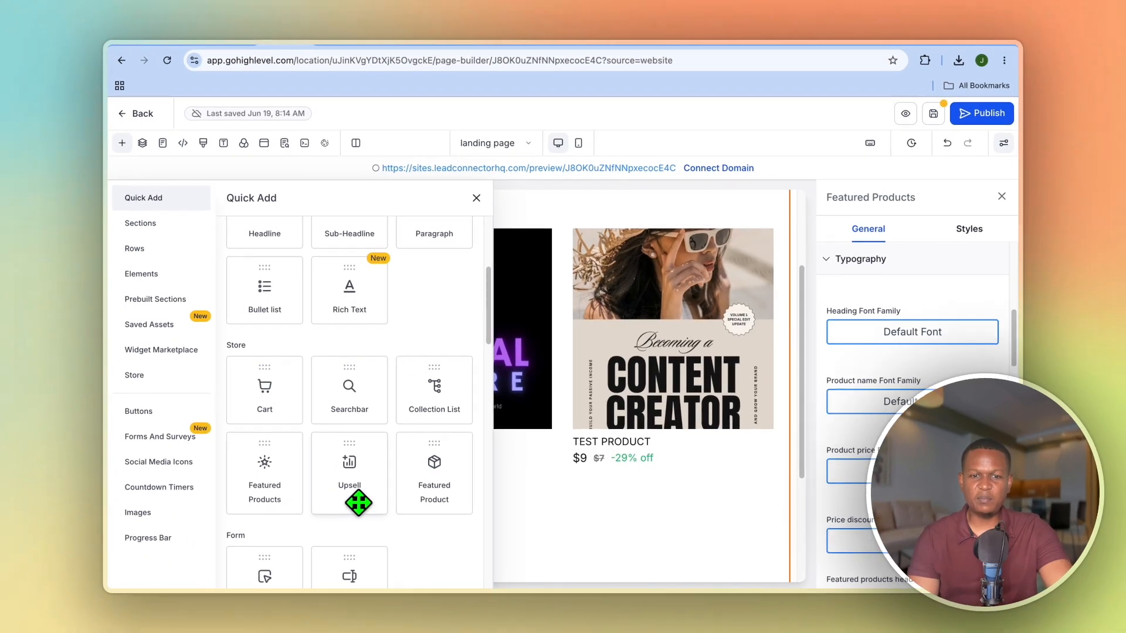
pyautogui.scroll(-1, 355, 516)
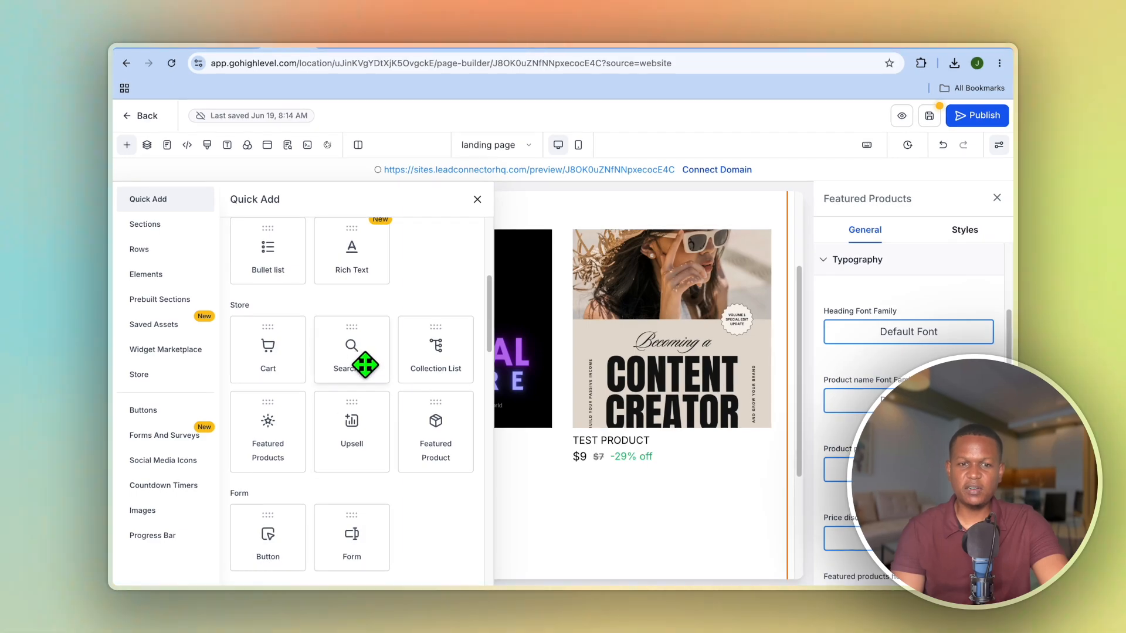
pyautogui.scroll(-1, 364, 364)
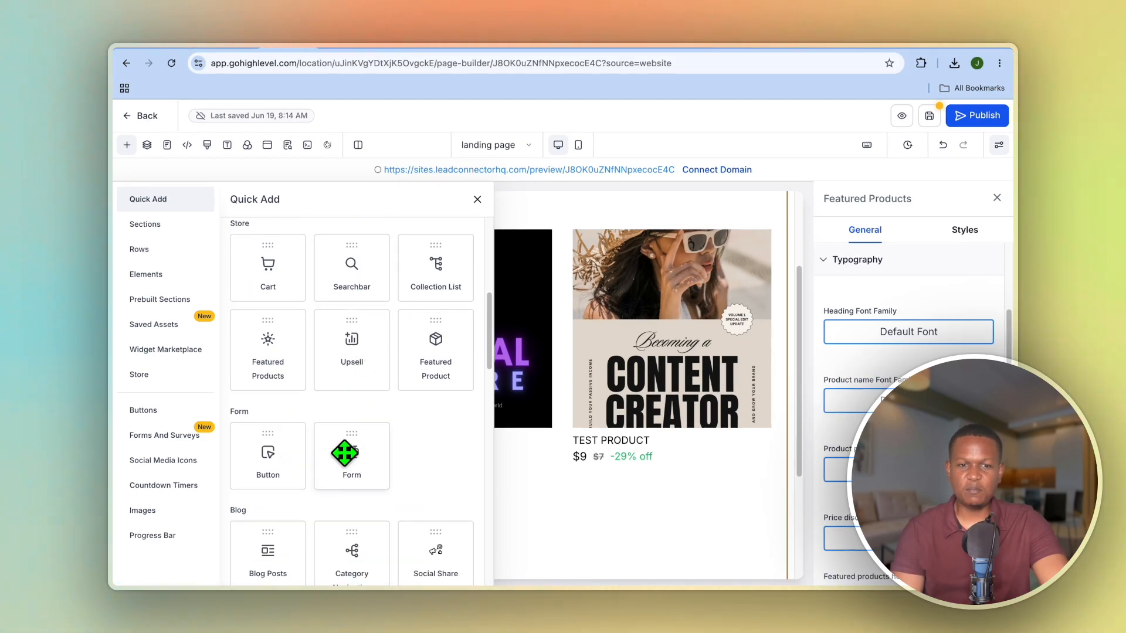
pyautogui.scroll(-4, 352, 453)
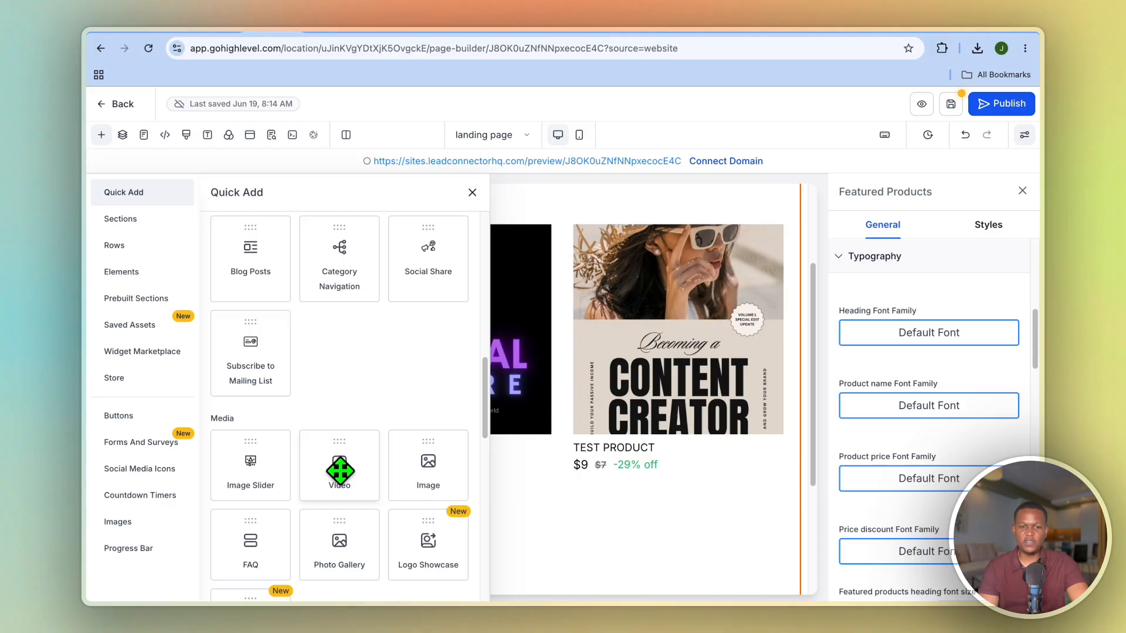
pyautogui.scroll(-6, 338, 471)
pyautogui.scroll(-7, 316, 472)
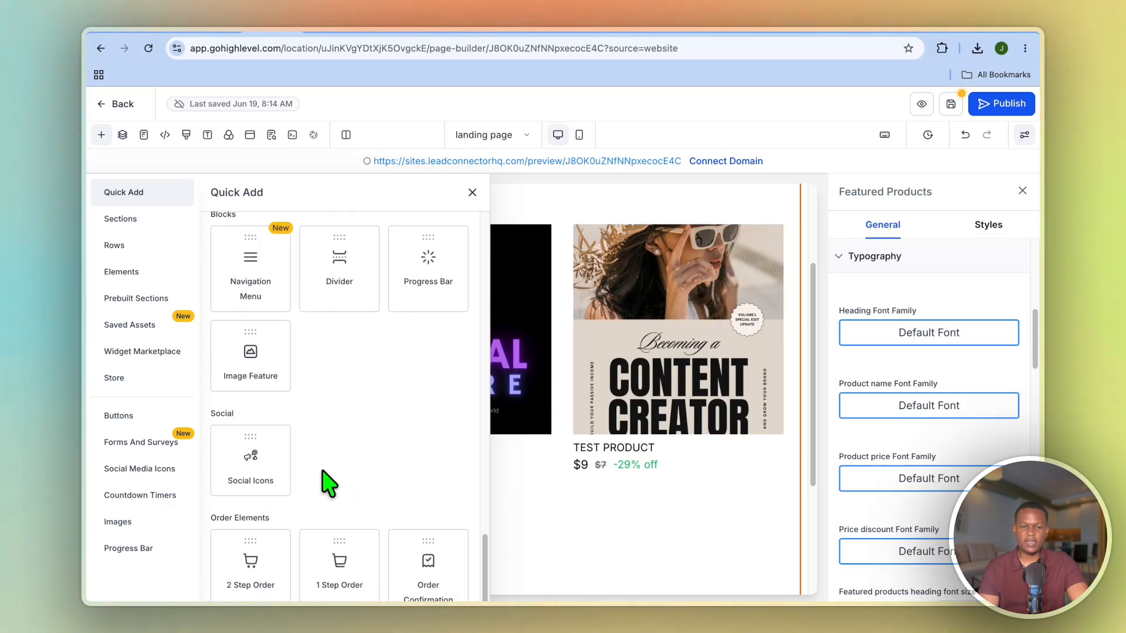
pyautogui.scroll(3, 329, 482)
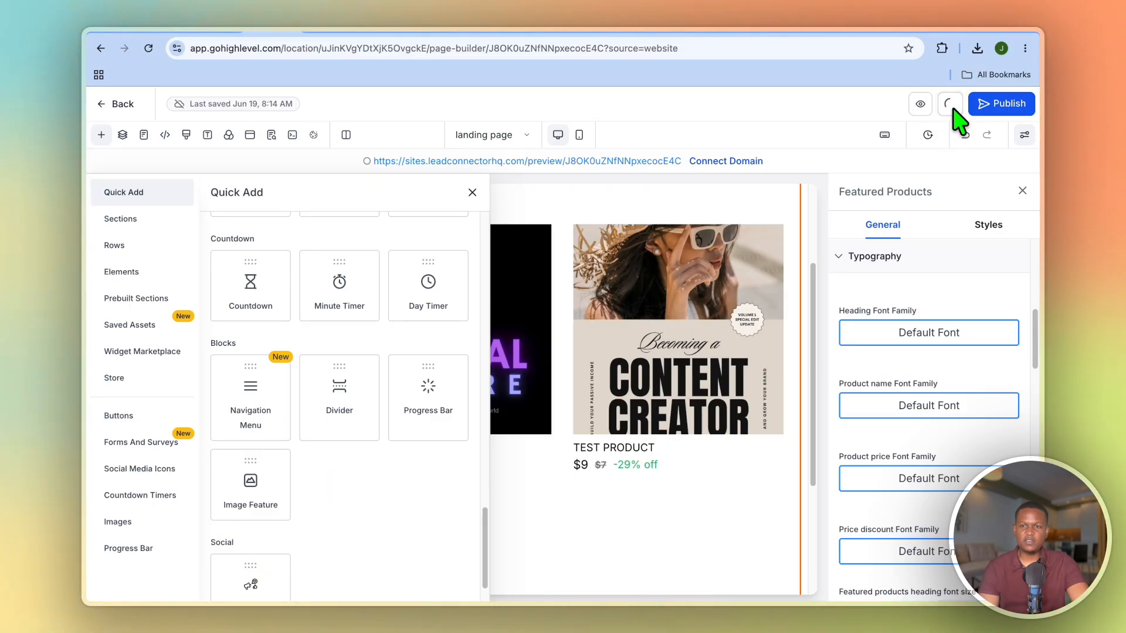
# - Open the store's Product details page and examine the Product Detail element's display, media and typography settings
pyautogui.click(526, 136)
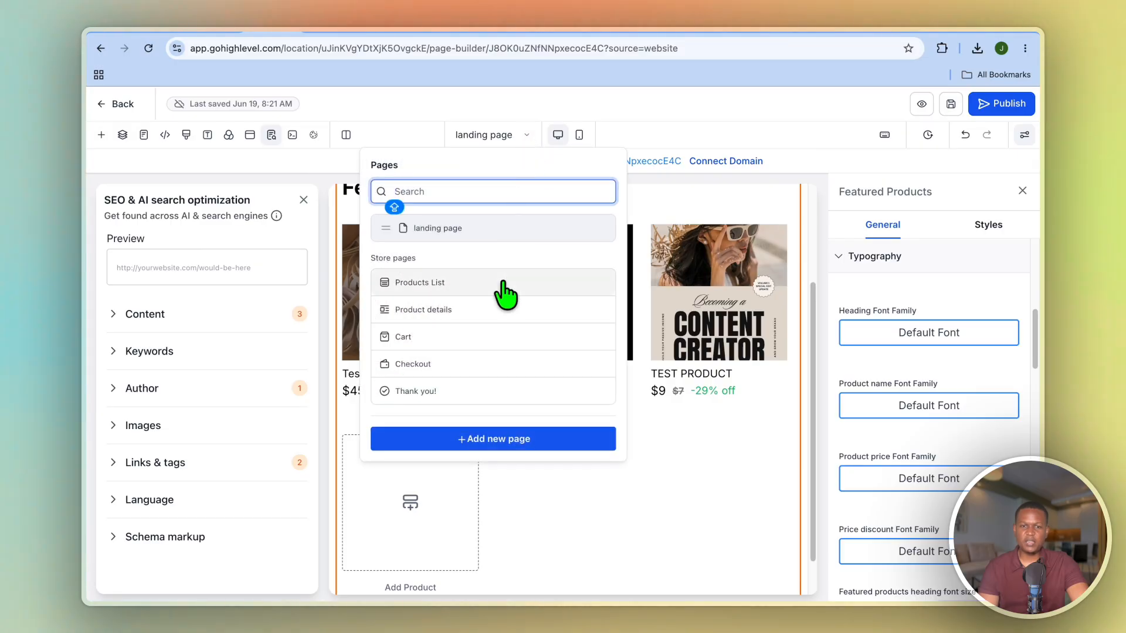
pyautogui.click(494, 314)
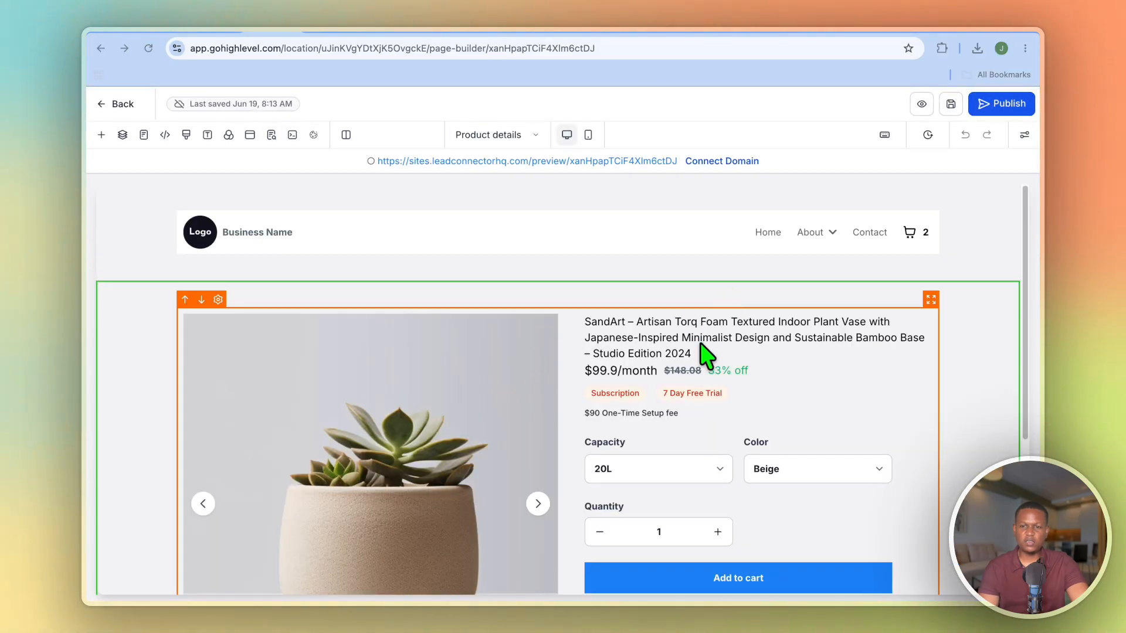
pyautogui.click(761, 336)
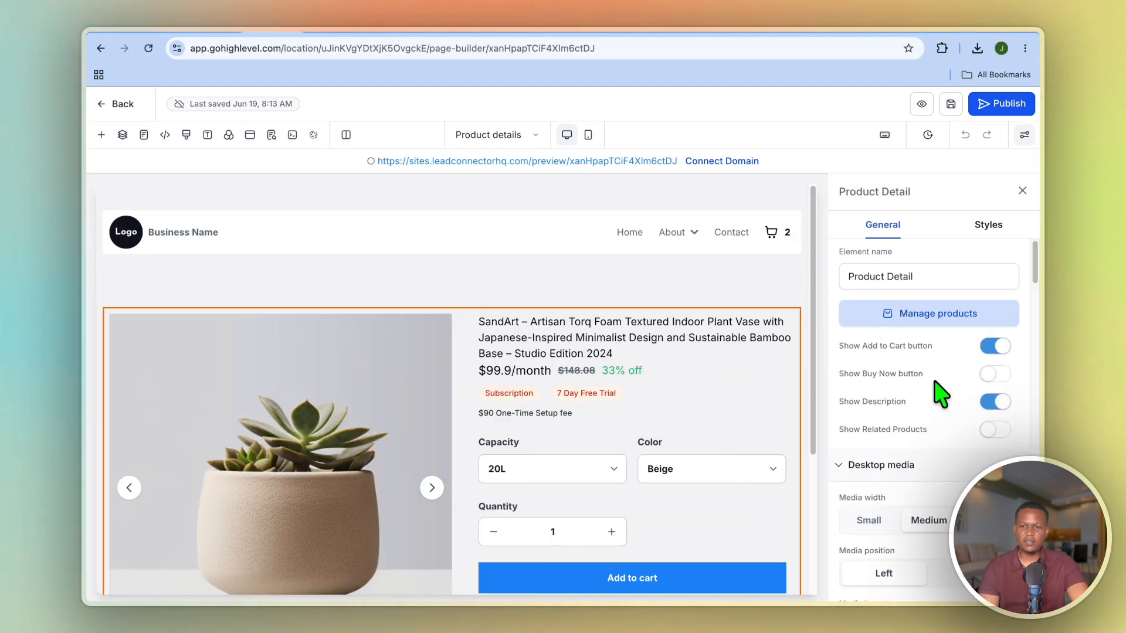
pyautogui.scroll(-3, 938, 395)
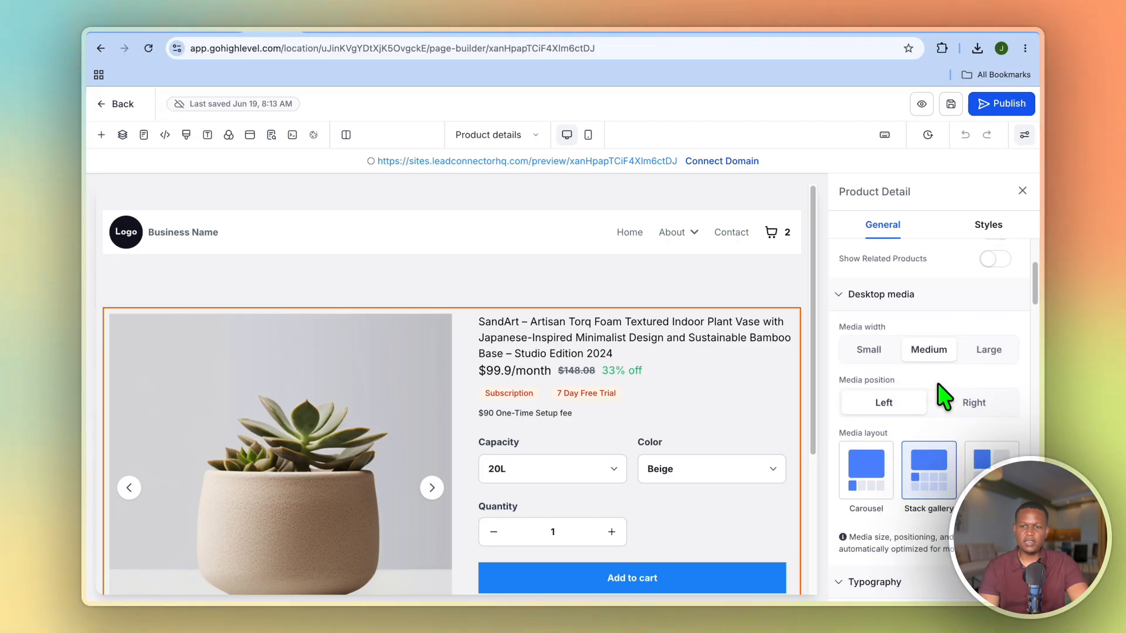
pyautogui.scroll(-5, 945, 389)
pyautogui.scroll(5, 941, 392)
# - Open the store's Cart page and examine the Cart element's general and style settings
pyautogui.click(519, 138)
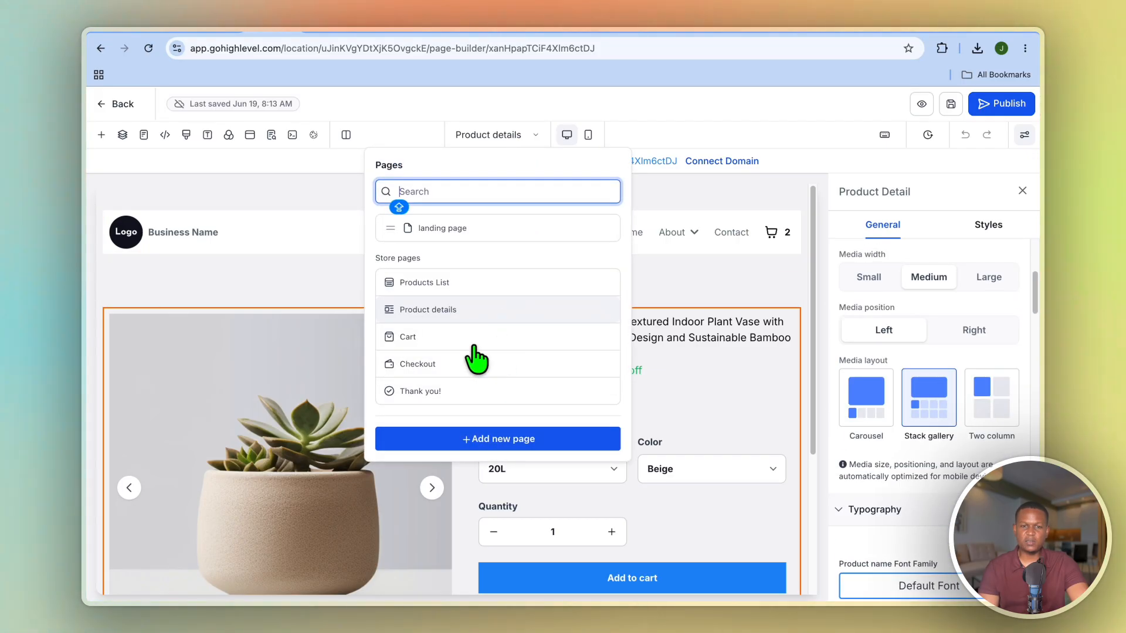
pyautogui.click(457, 337)
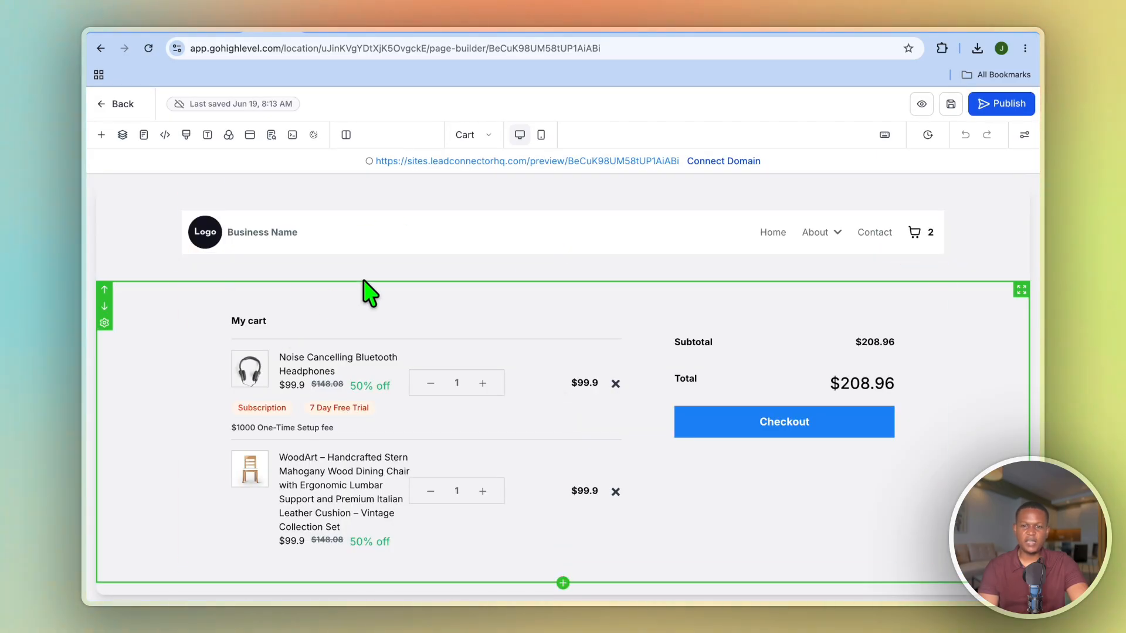
pyautogui.click(512, 336)
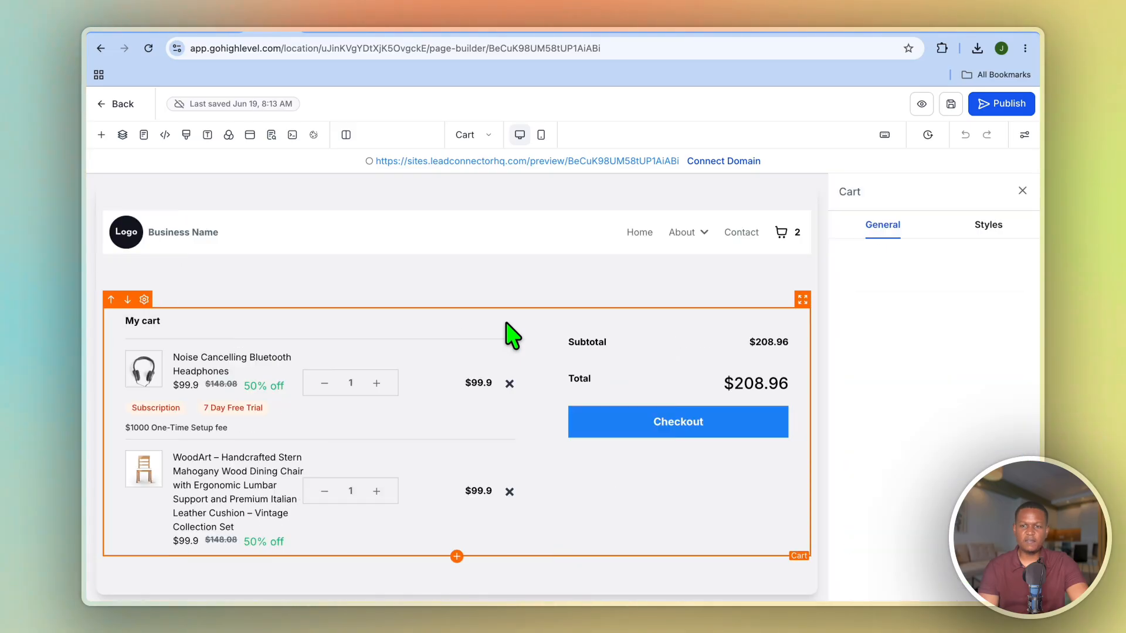
pyautogui.scroll(-10, 936, 361)
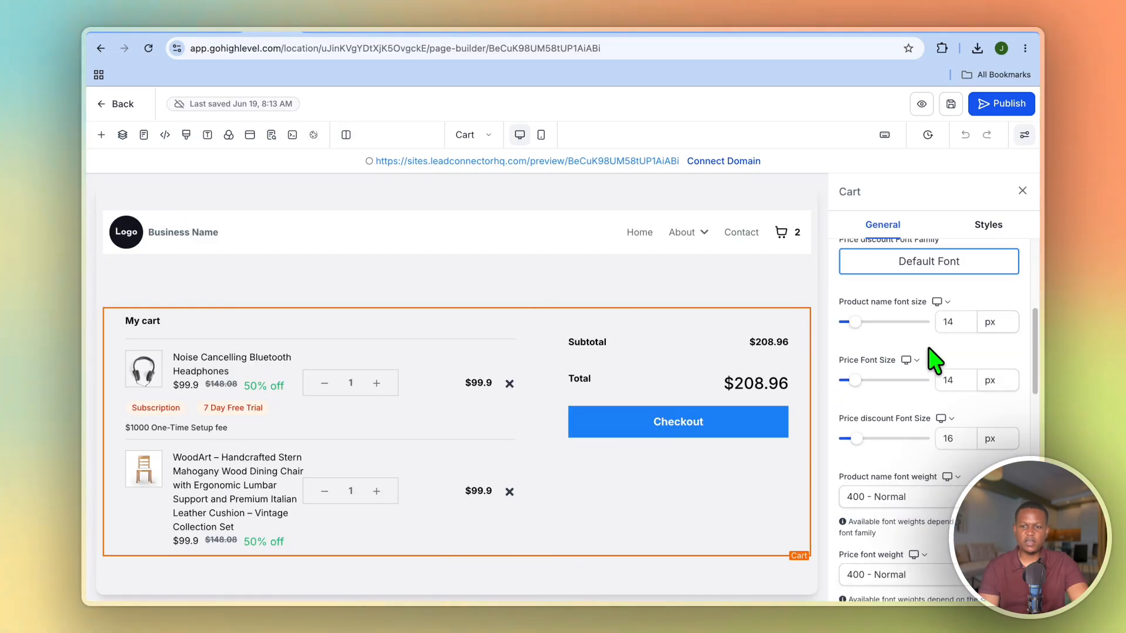
pyautogui.scroll(8, 928, 346)
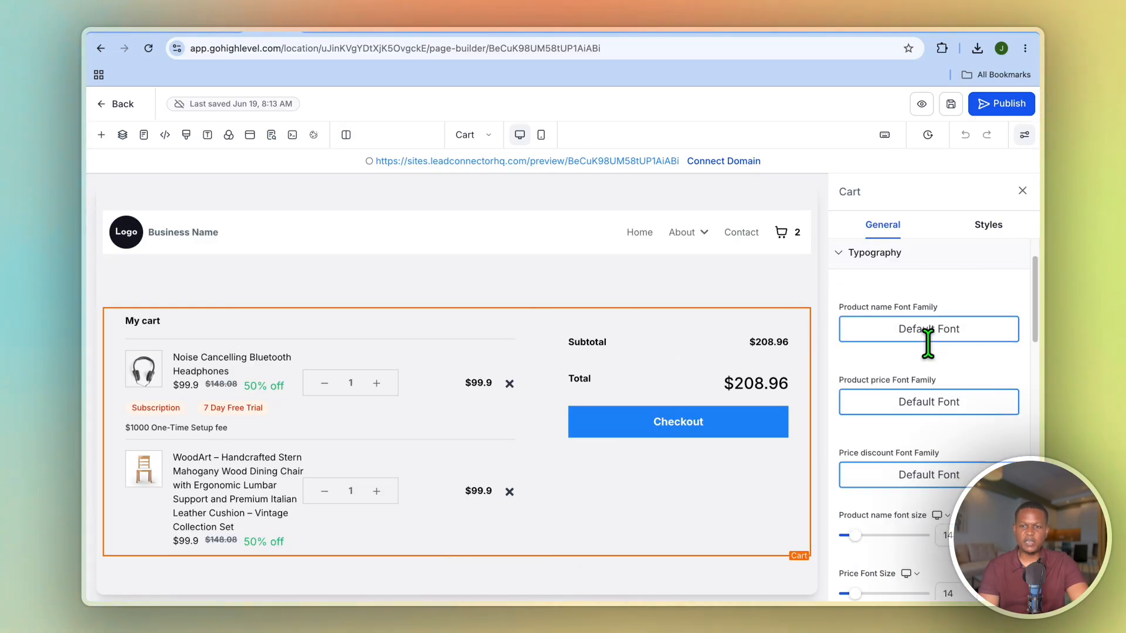
pyautogui.click(993, 225)
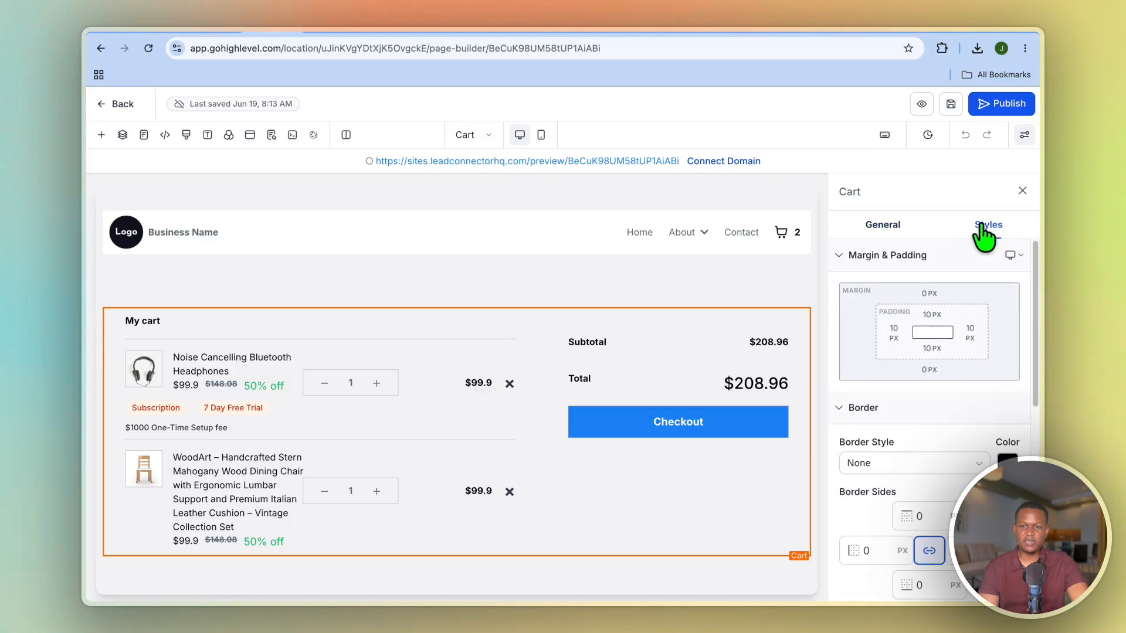
pyautogui.click(890, 231)
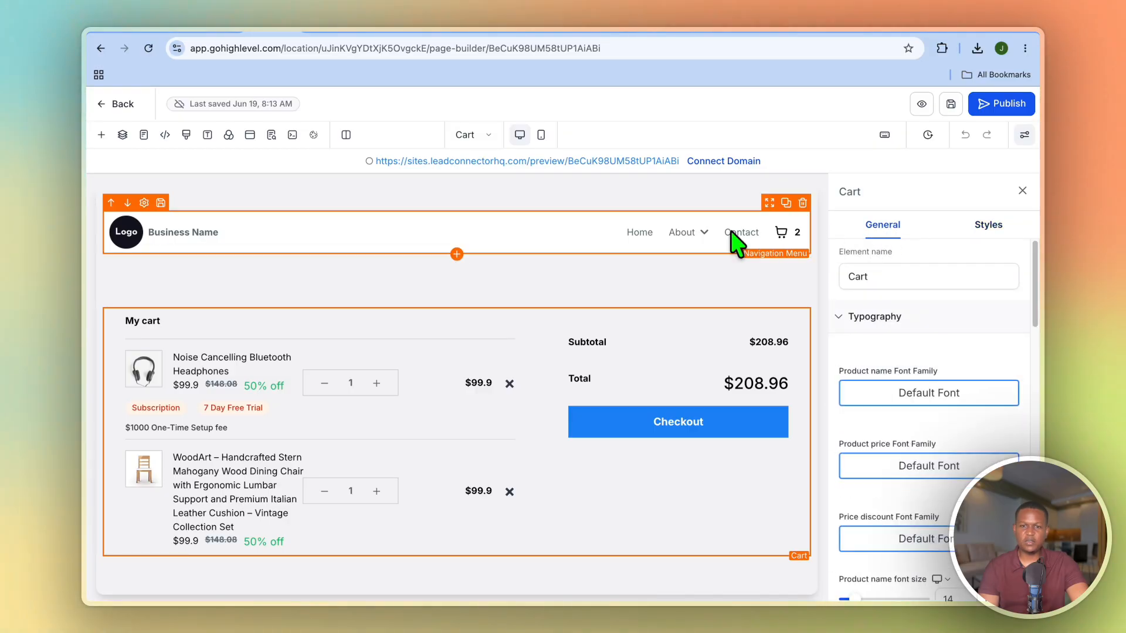
# - Open the store's Checkout page, review its contact and shipping form, and open the settings of its one-column row
pyautogui.click(472, 135)
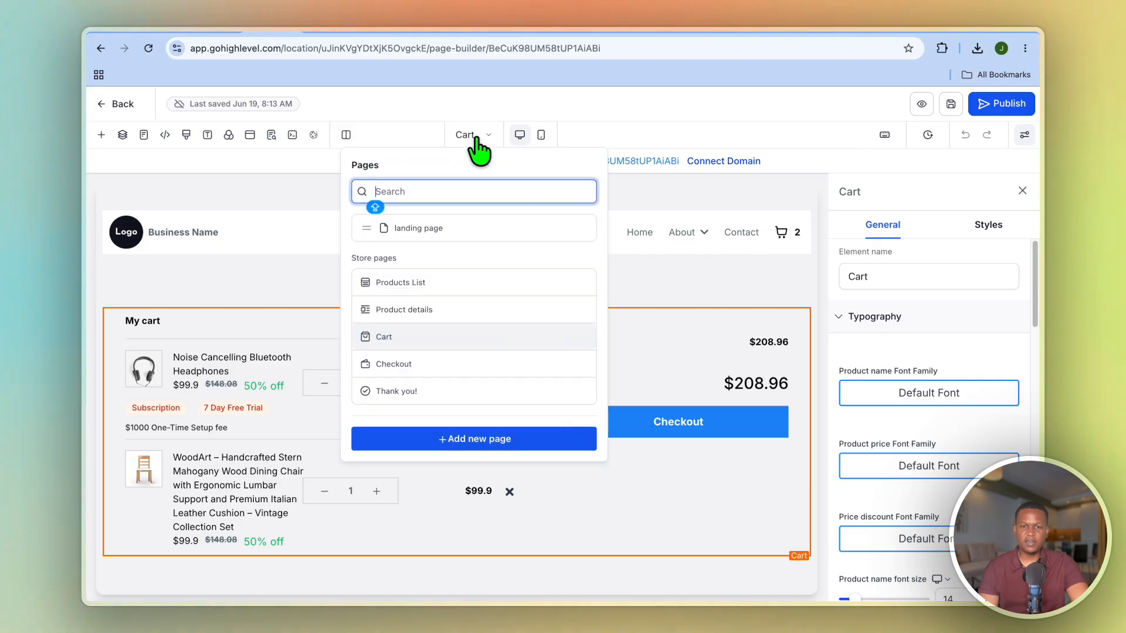
pyautogui.click(399, 365)
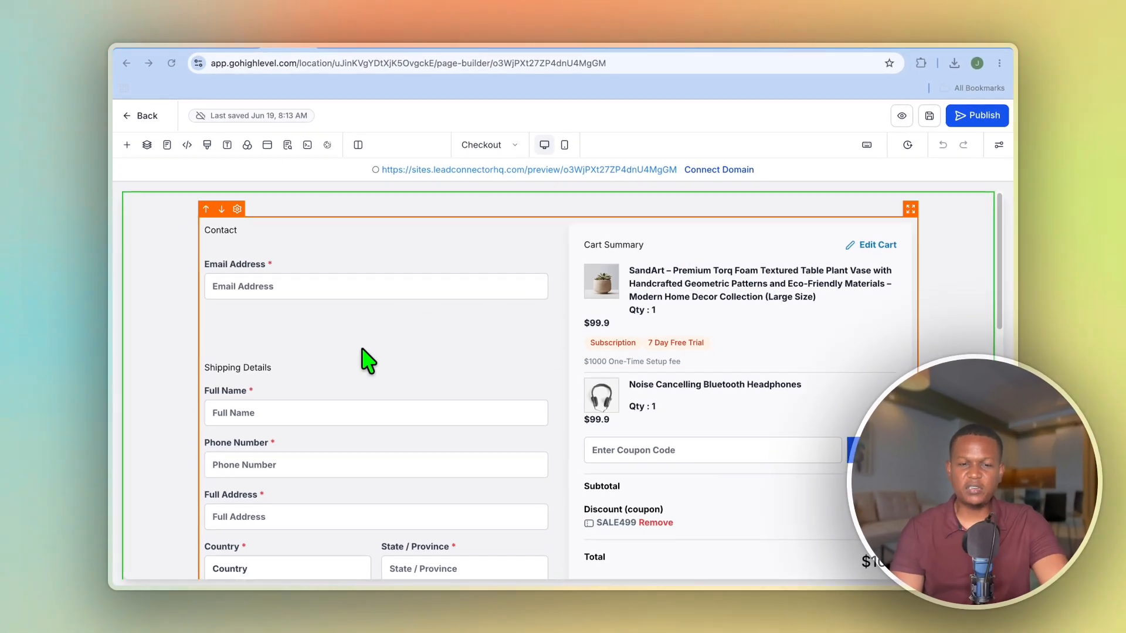
pyautogui.scroll(-2, 369, 361)
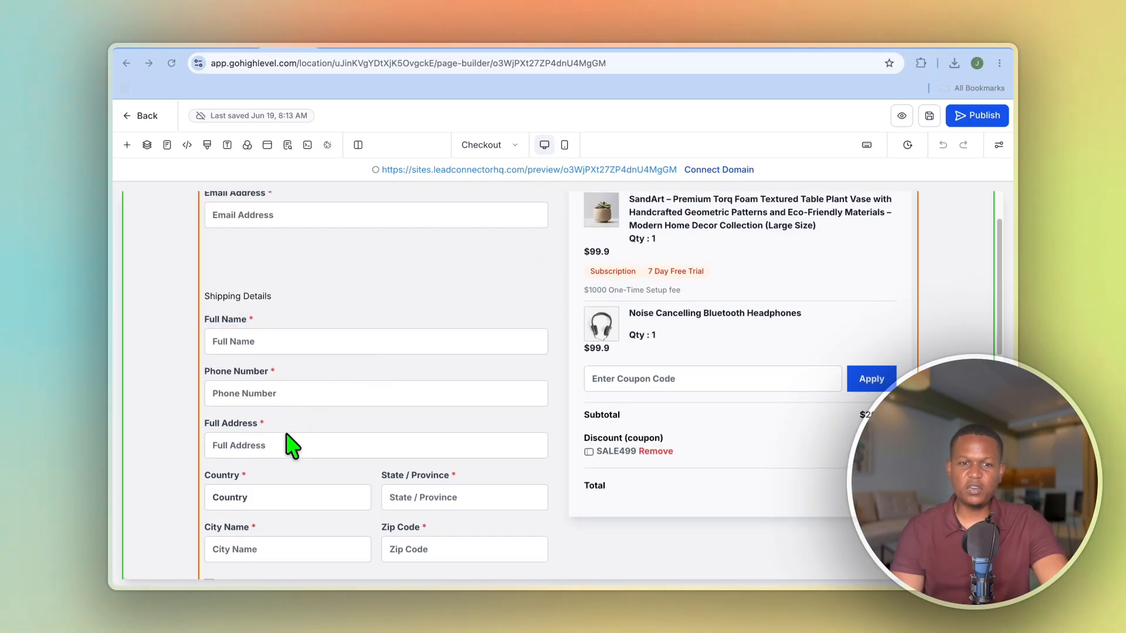
pyautogui.scroll(-1, 292, 448)
pyautogui.scroll(3, 293, 448)
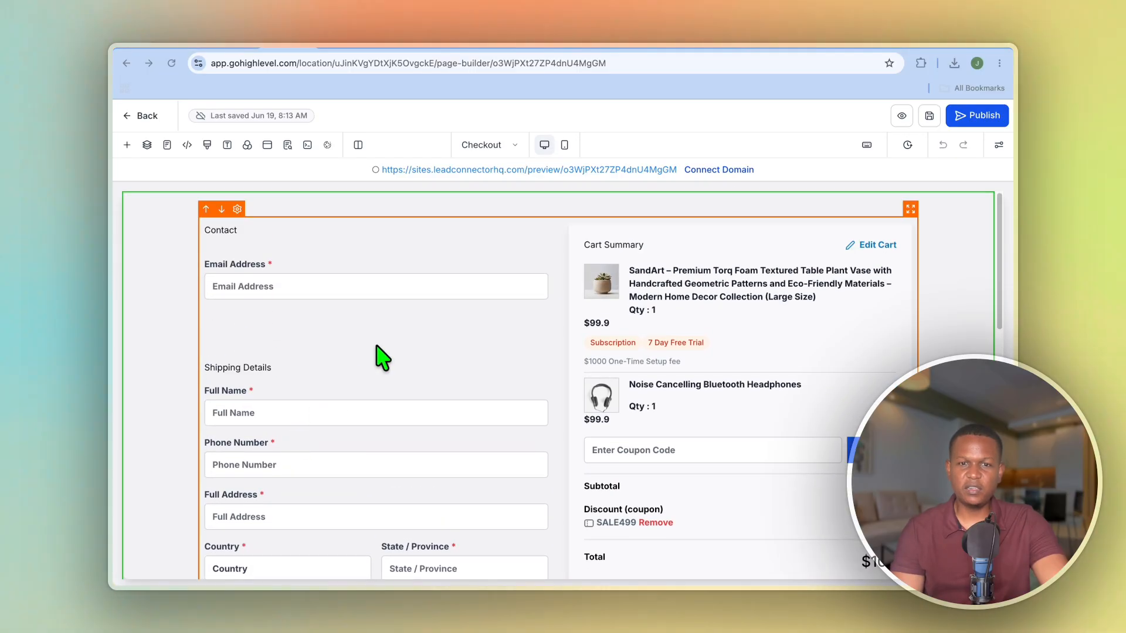
pyautogui.click(441, 217)
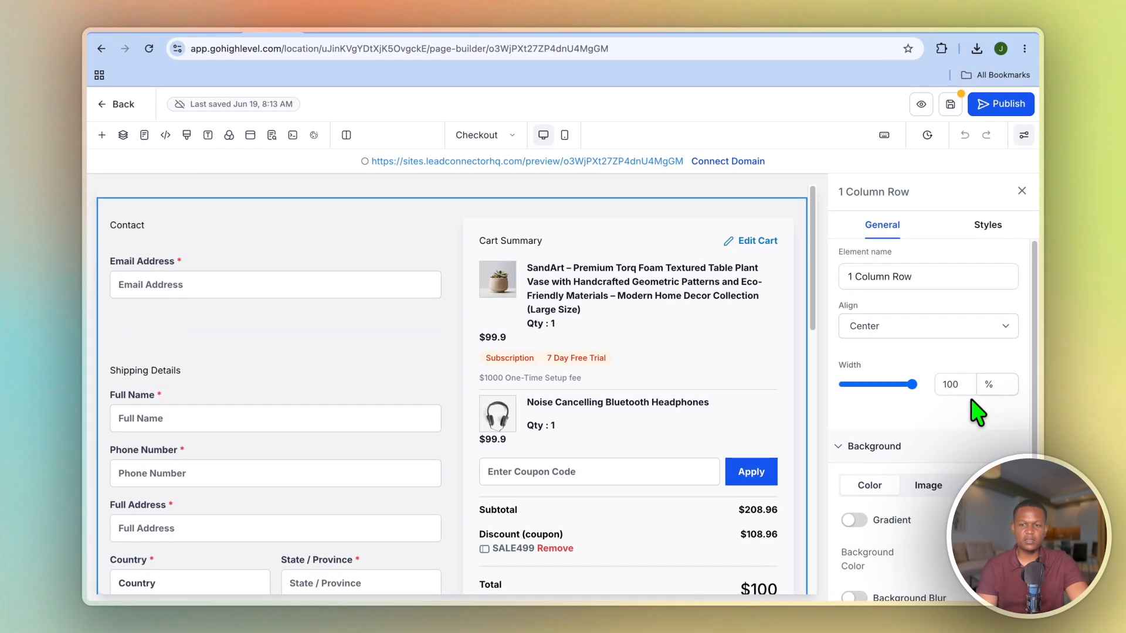
# - Examine the one-column row's general settings and the Checkout element's typography, contact and button options
pyautogui.scroll(-2, 954, 393)
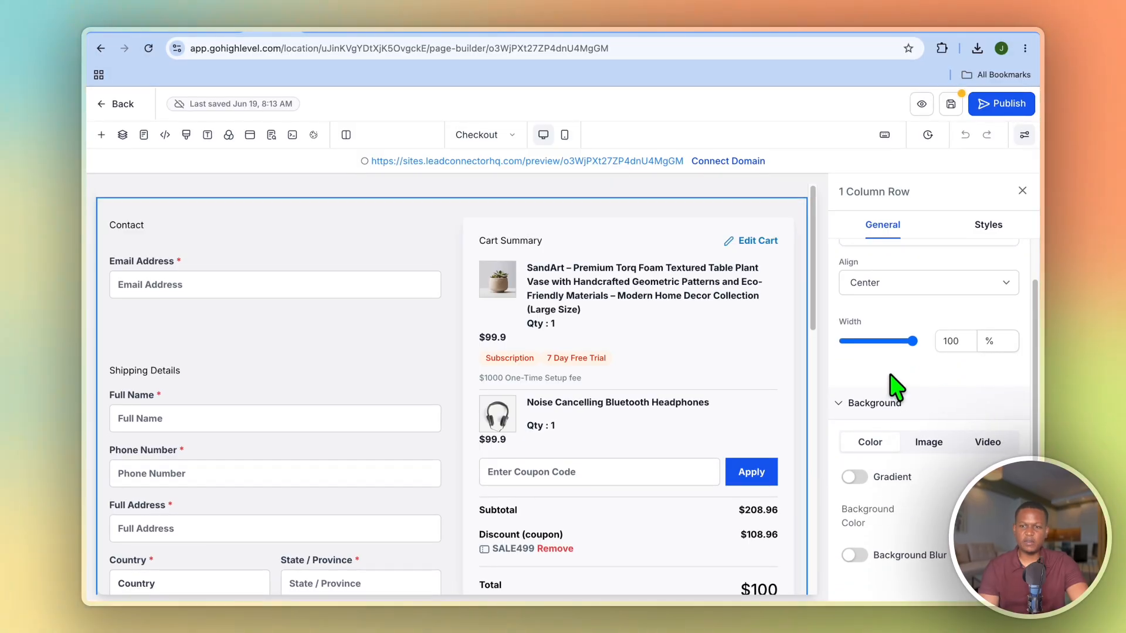
pyautogui.scroll(1, 896, 387)
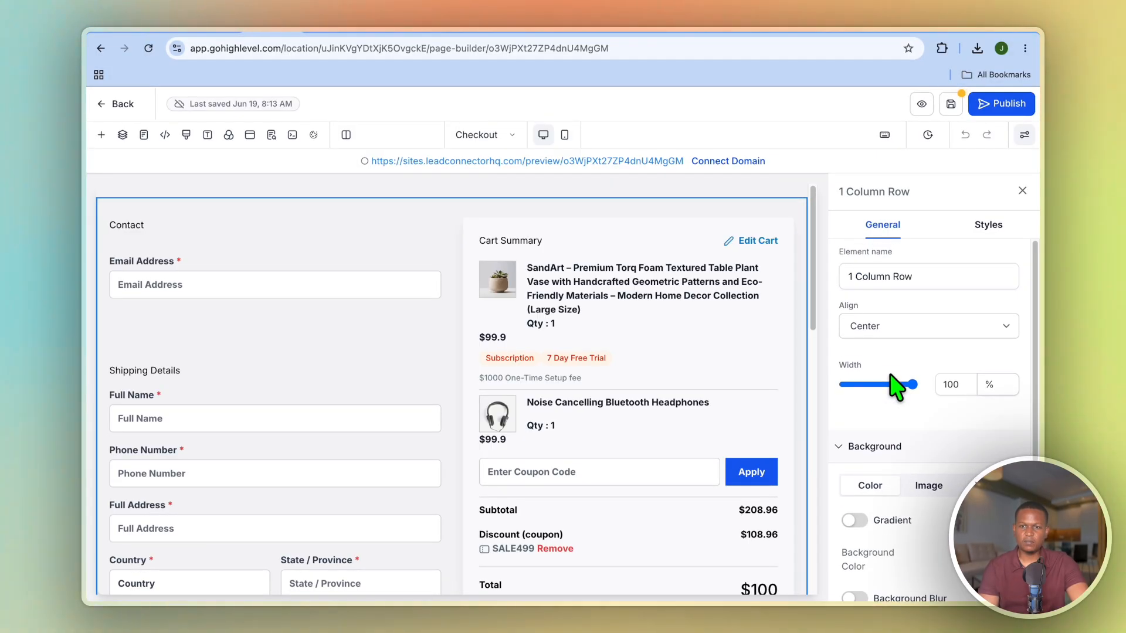
pyautogui.scroll(-1, 909, 339)
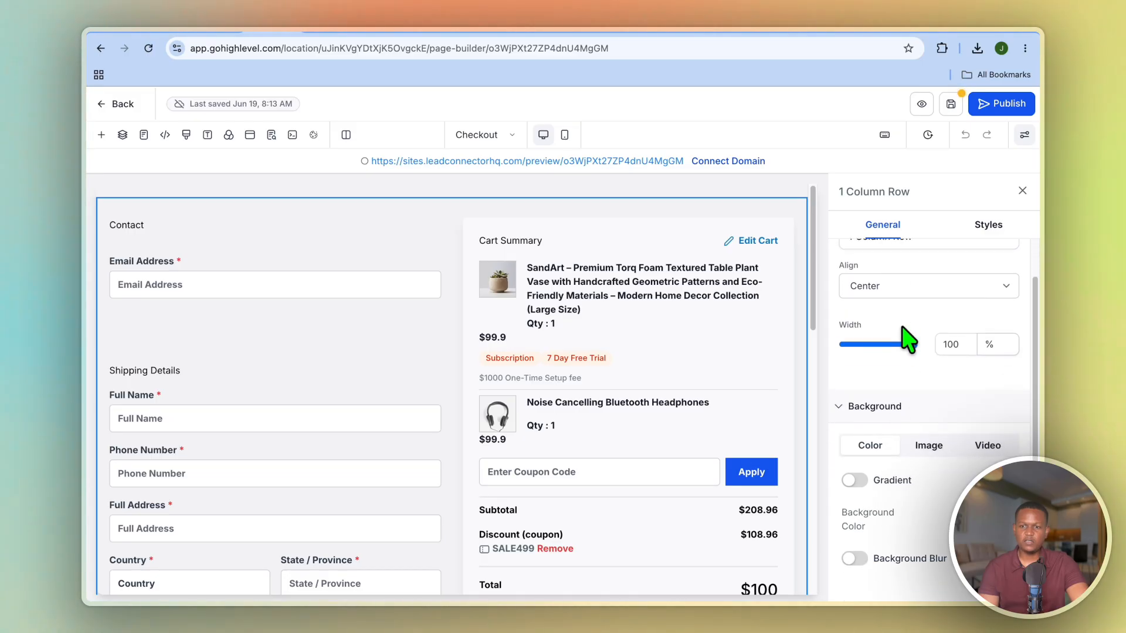
pyautogui.click(322, 405)
pyautogui.scroll(-5, 961, 493)
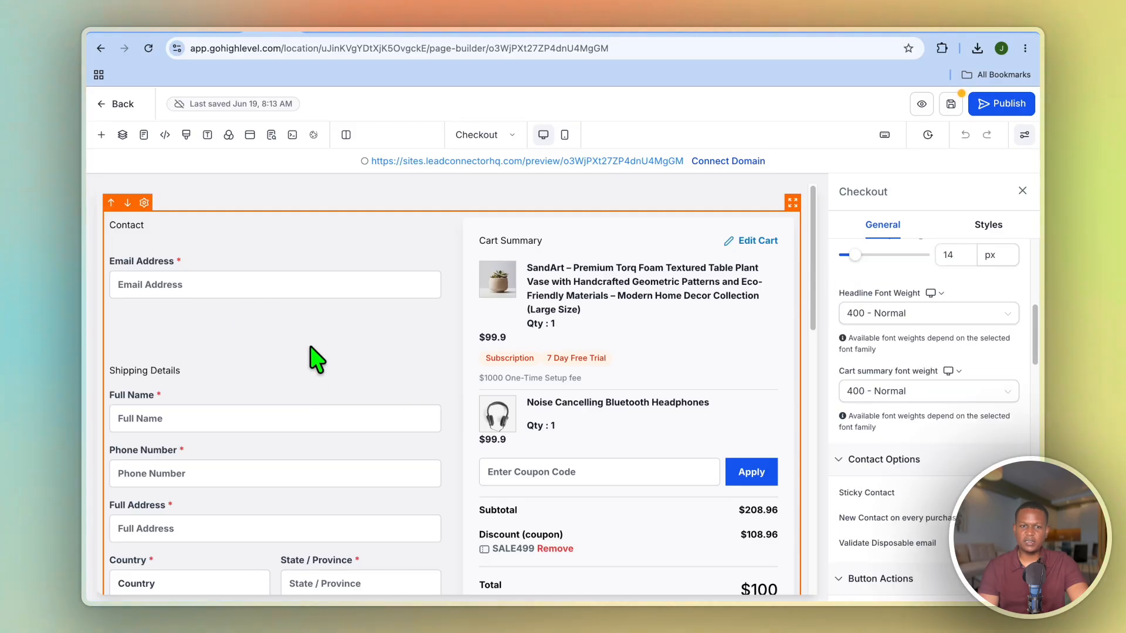
pyautogui.scroll(-5, 936, 466)
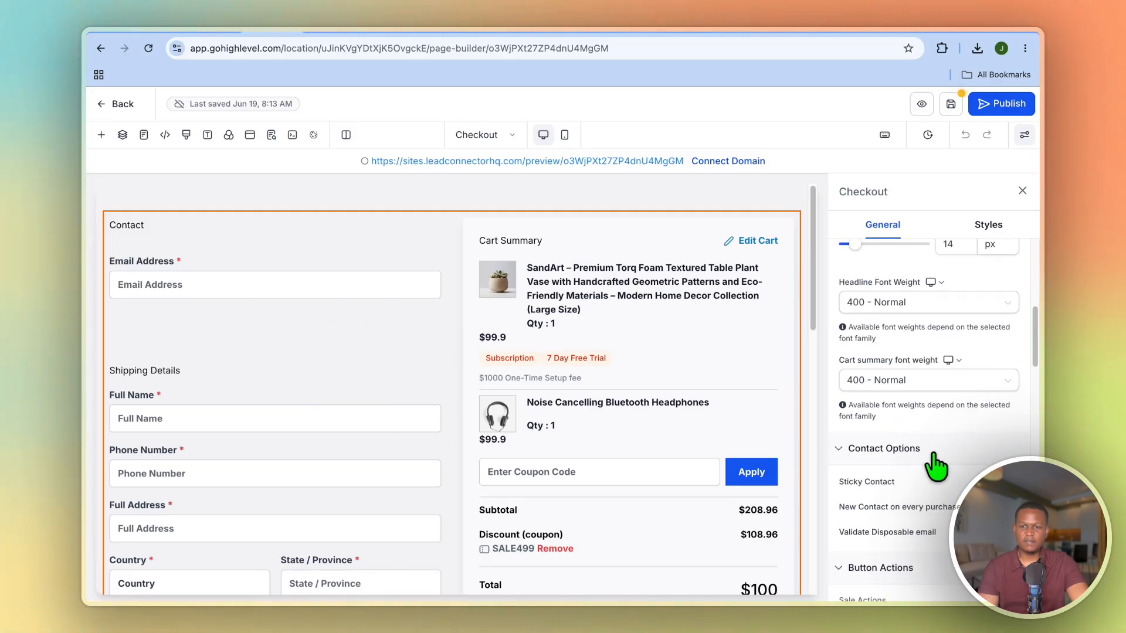
pyautogui.scroll(-2, 937, 466)
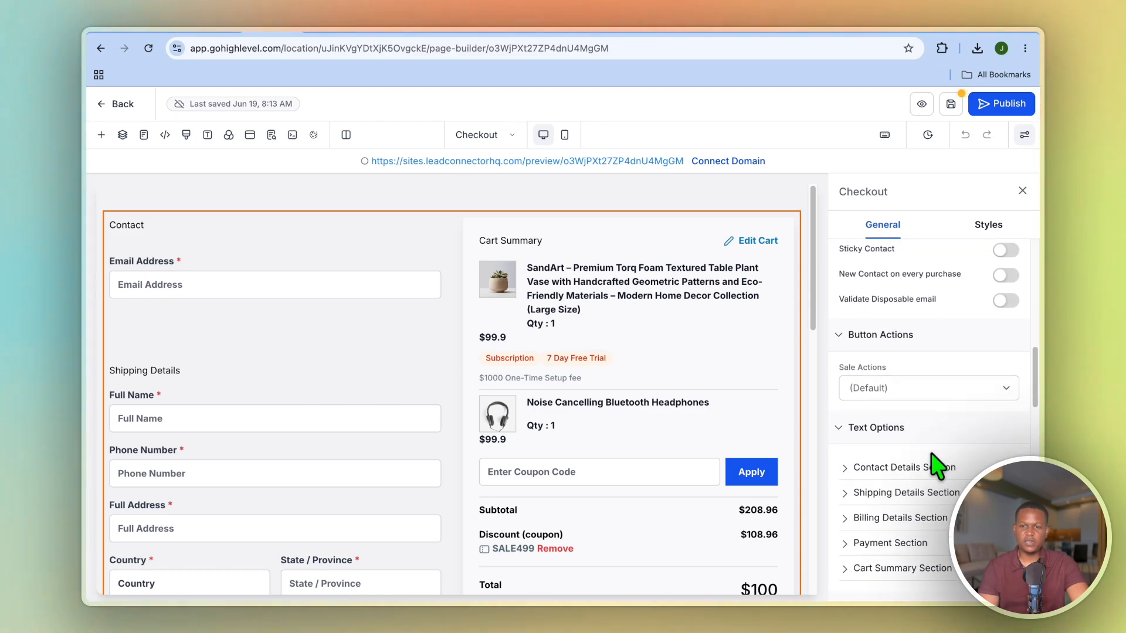
# - Expand the Checkout element's Contact Details and Shipping Details text options and review their field labels
pyautogui.click(932, 455)
pyautogui.scroll(-1, 937, 480)
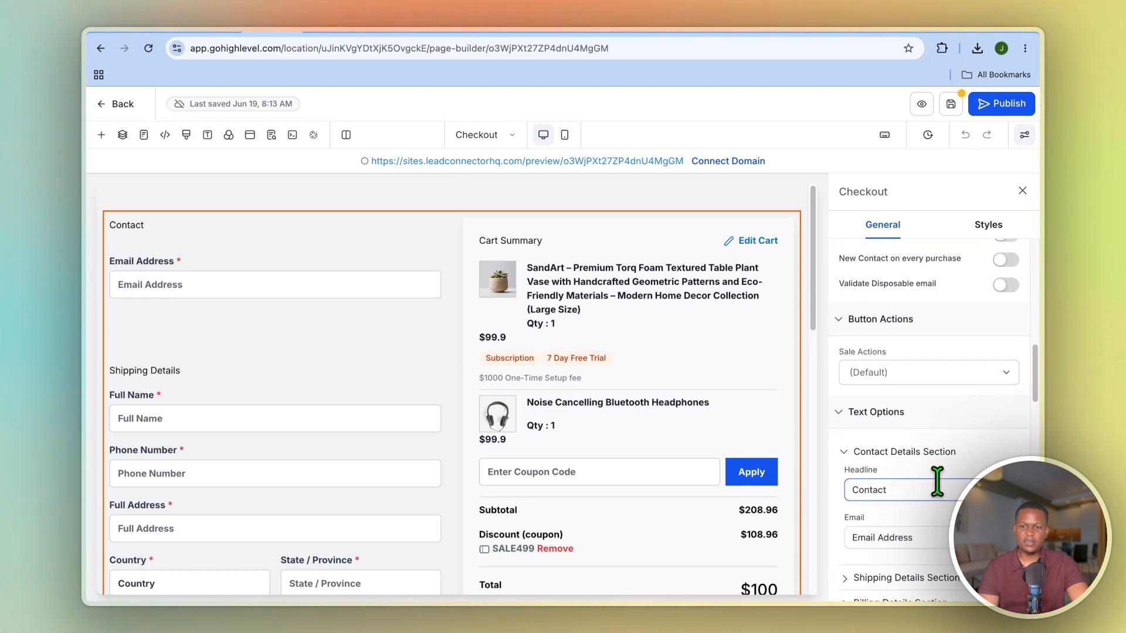
pyautogui.scroll(-2, 943, 513)
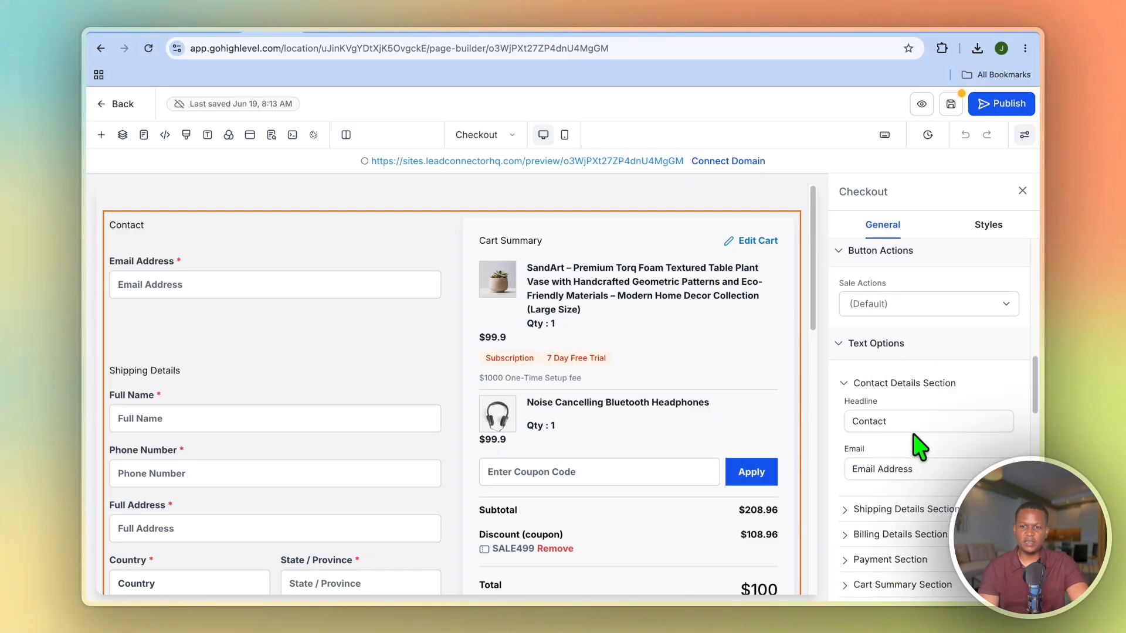
pyautogui.click(924, 510)
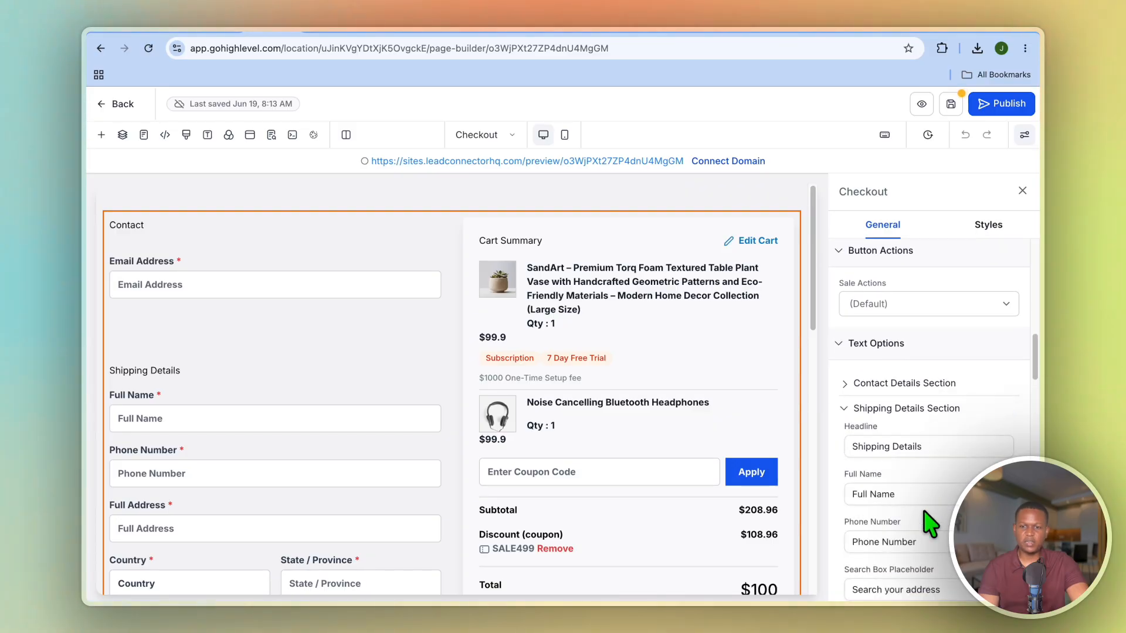
# - Set the checkout form's Phone Number, Address and Country / State fields to Hidden
pyautogui.scroll(-5, 924, 510)
pyautogui.scroll(-3, 1019, 515)
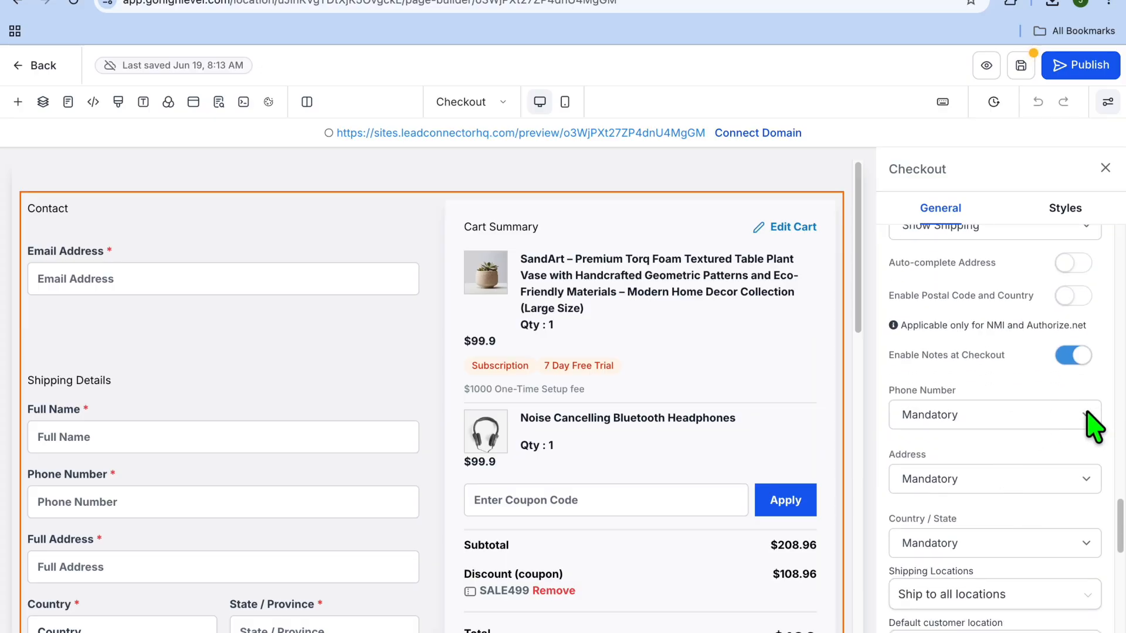
pyautogui.click(1091, 423)
pyautogui.click(1068, 433)
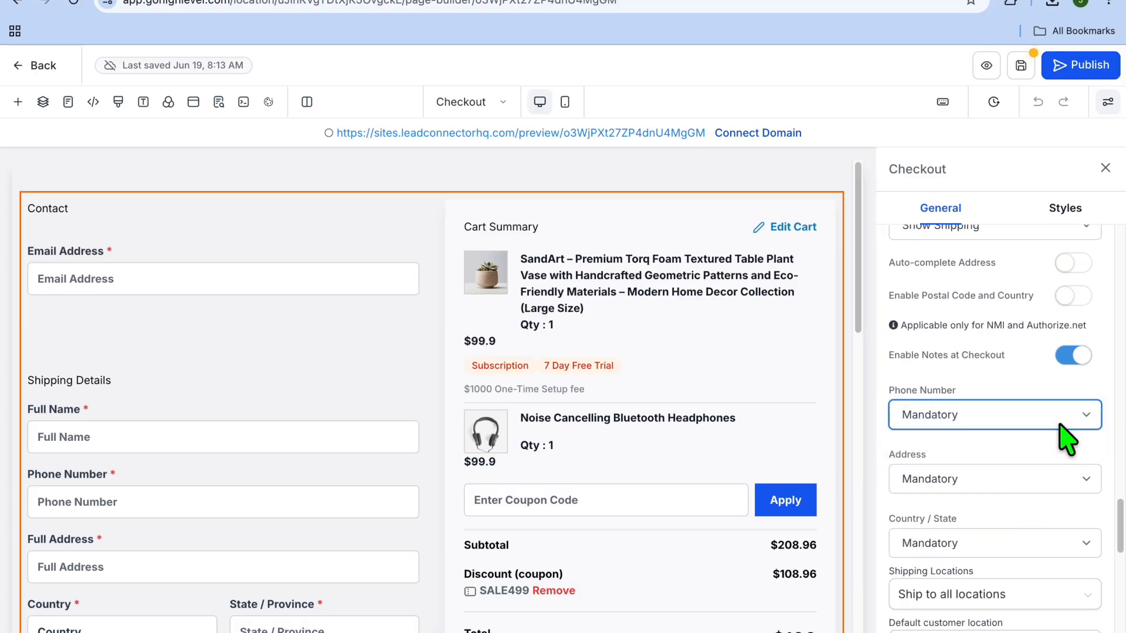
pyautogui.scroll(-3, 1062, 502)
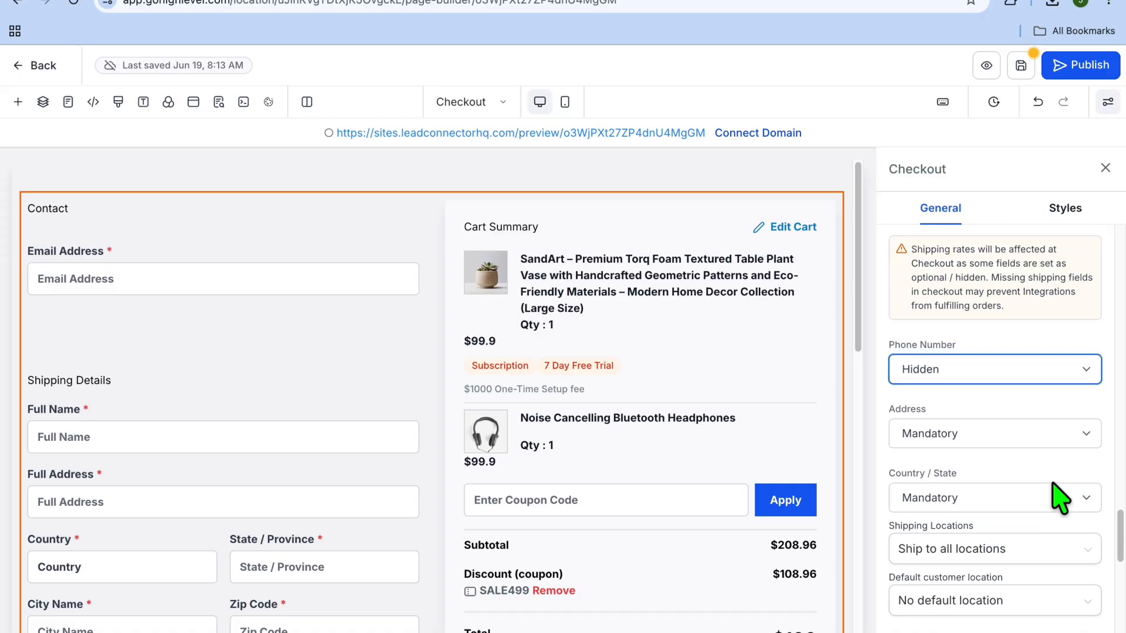
pyautogui.click(1079, 437)
pyautogui.click(1061, 460)
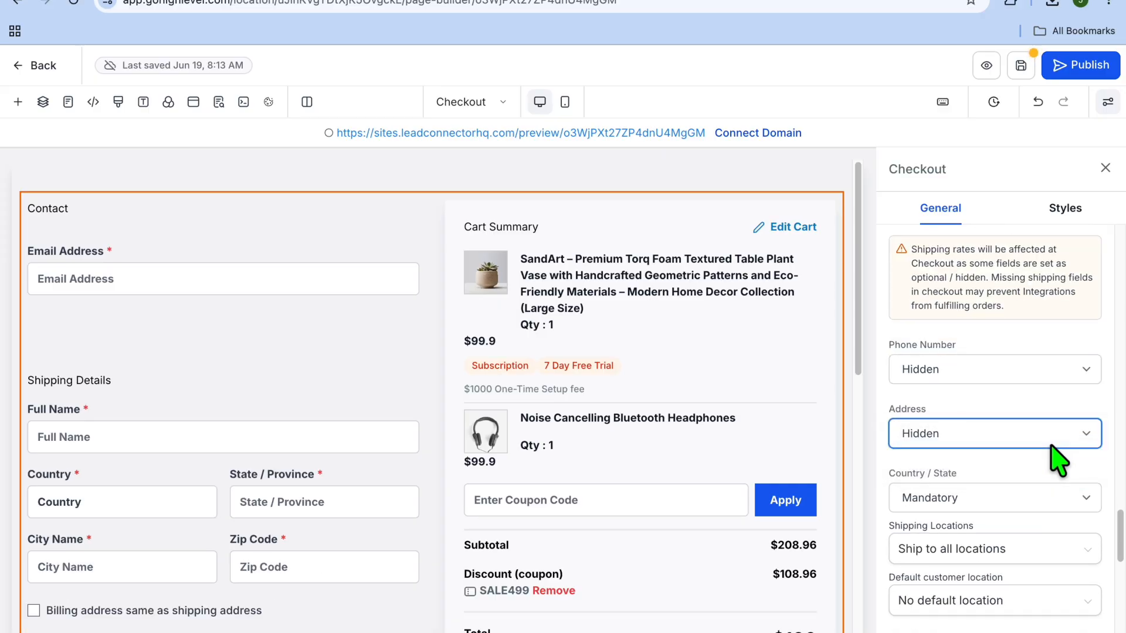
pyautogui.click(1062, 501)
pyautogui.click(1019, 510)
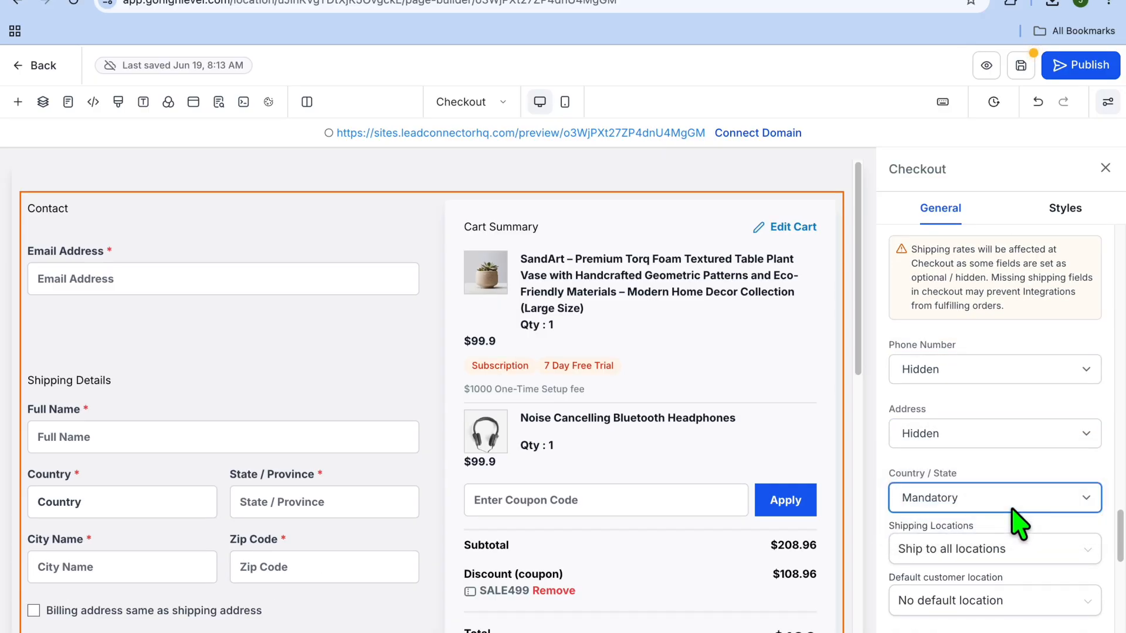
# - Set the checkout form's City and Zip / Postal Code fields to Hidden
pyautogui.scroll(-5, 1020, 519)
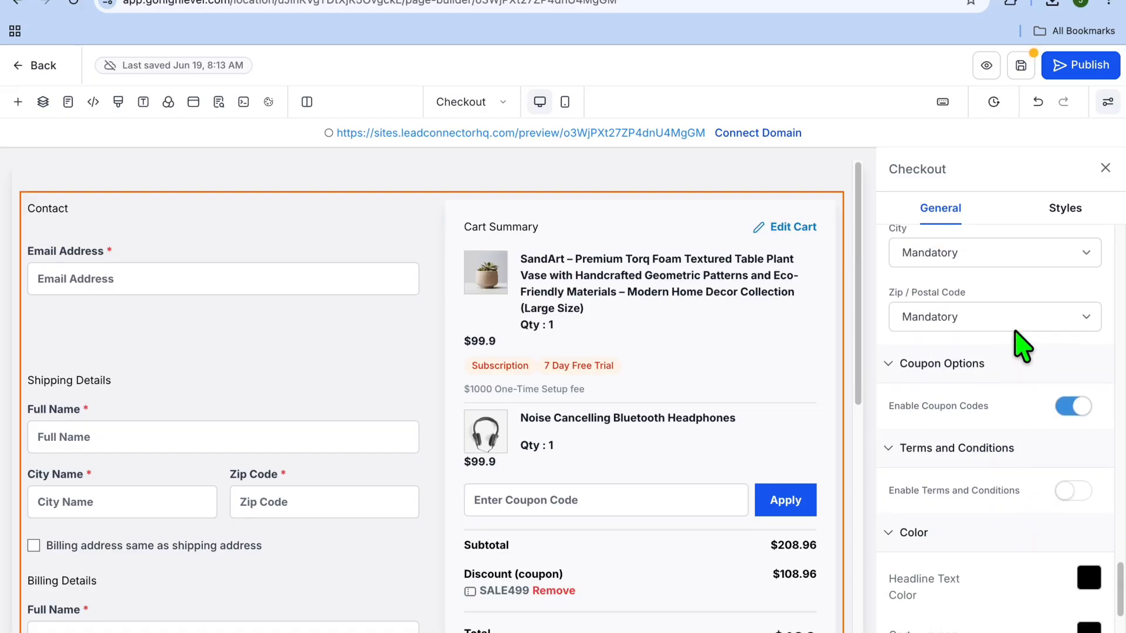
pyautogui.click(1043, 265)
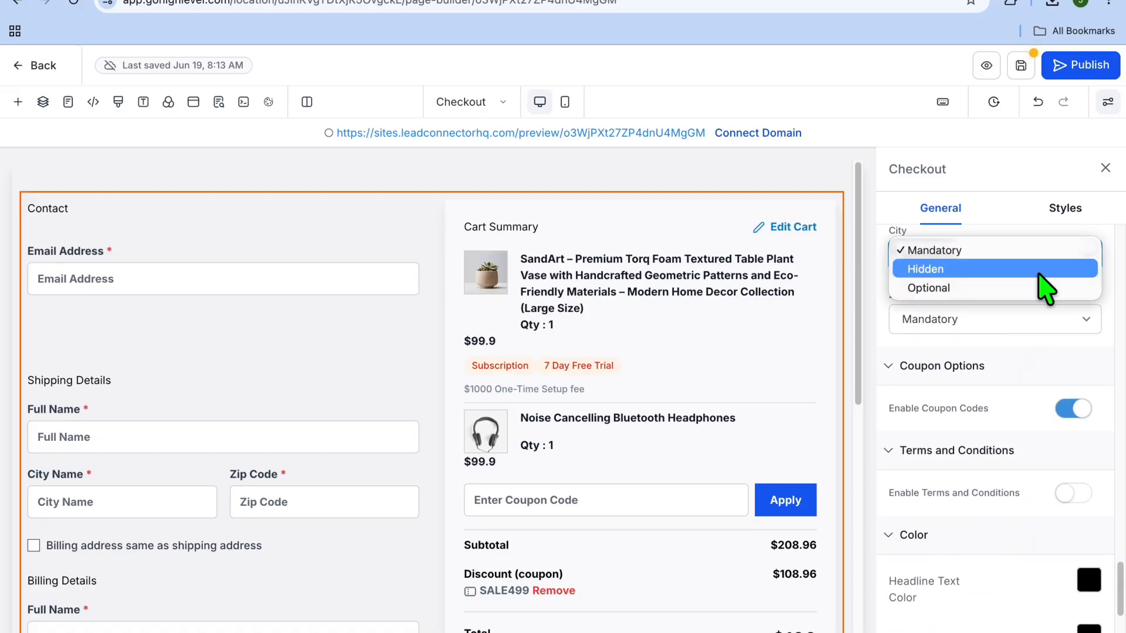
pyautogui.click(1038, 269)
pyautogui.click(1028, 329)
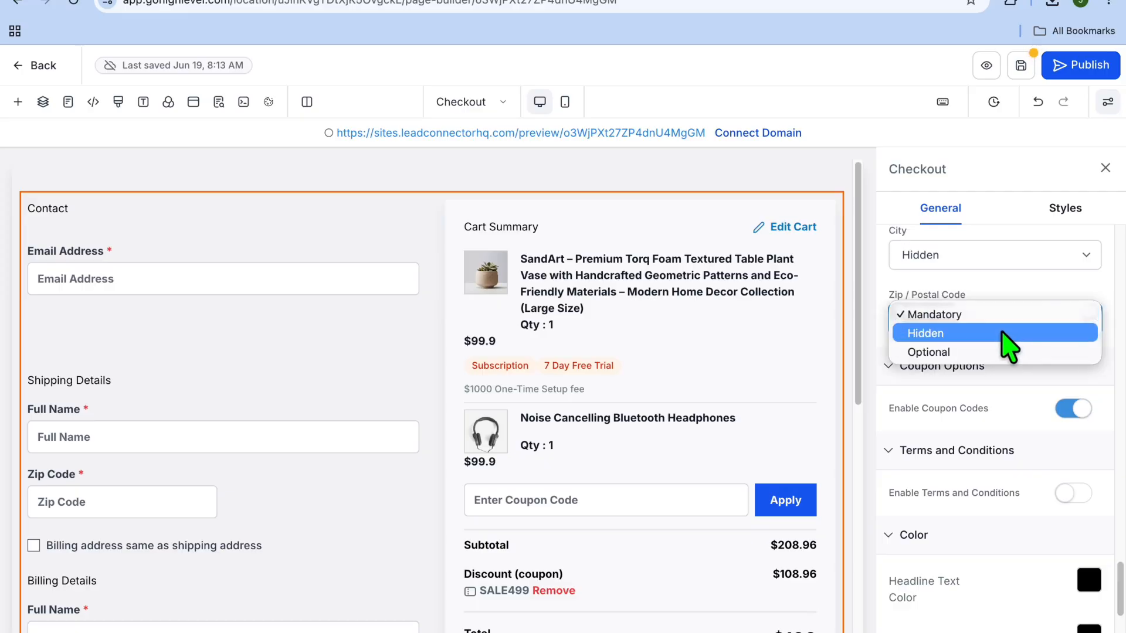
pyautogui.click(1004, 333)
# - Enable terms and conditions on the checkout form and review the element's color settings
pyautogui.scroll(-1, 996, 411)
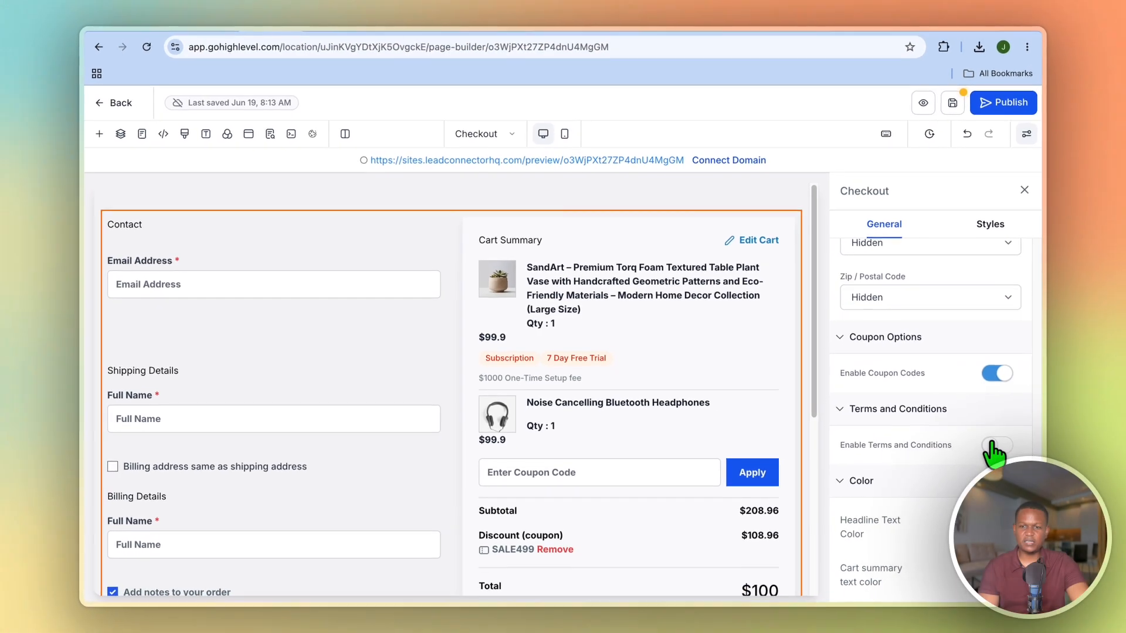
pyautogui.click(997, 445)
pyautogui.scroll(-1, 959, 458)
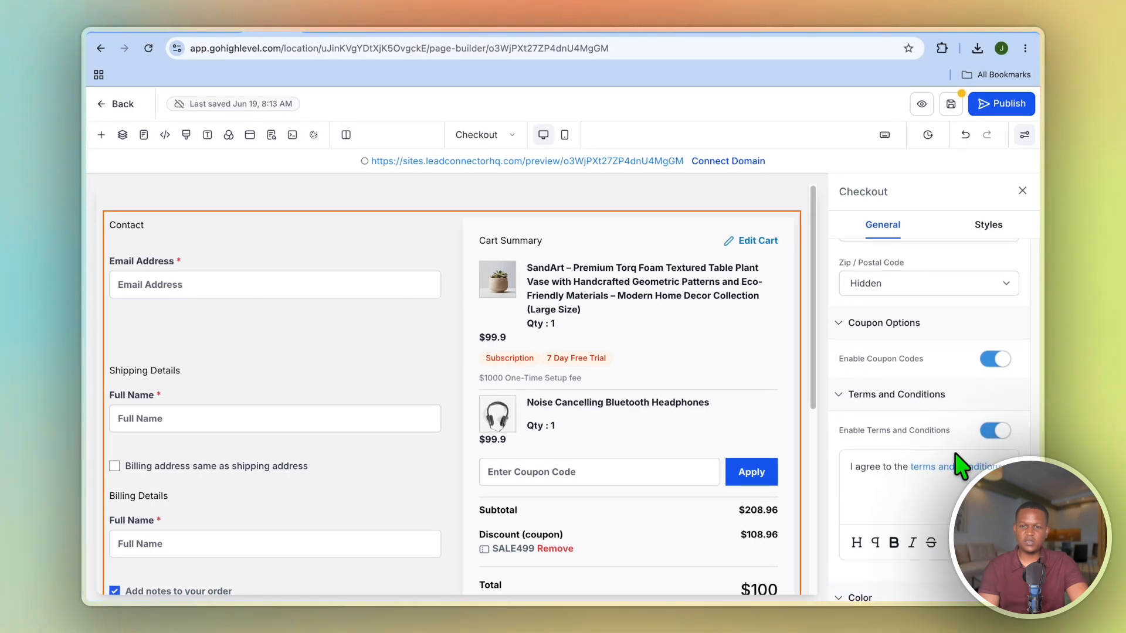
pyautogui.scroll(-5, 957, 457)
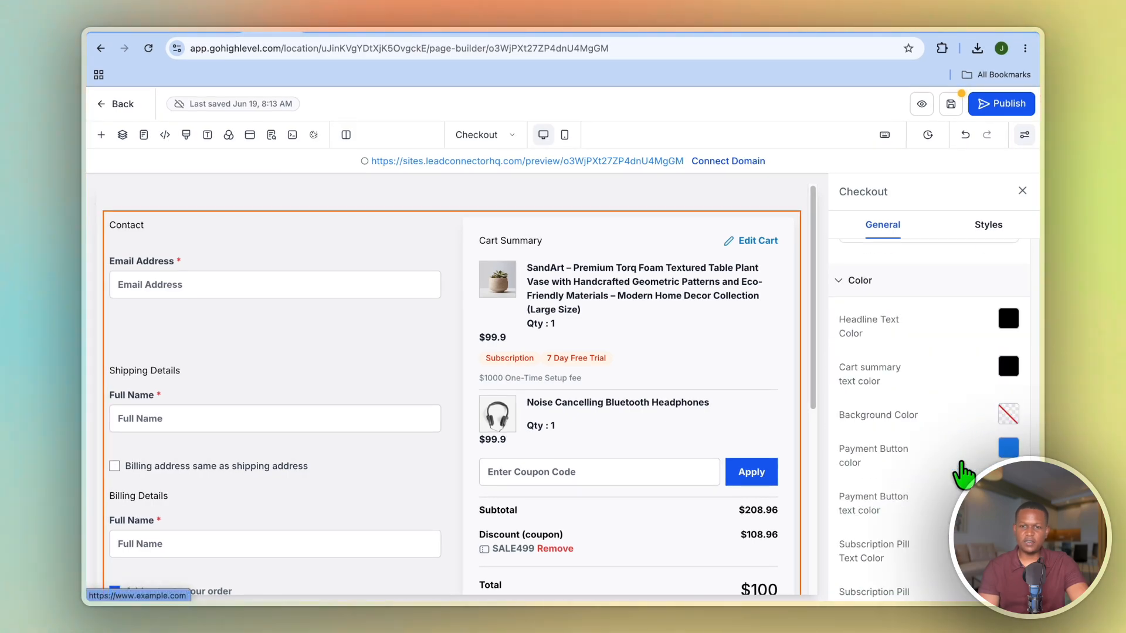
pyautogui.scroll(-5, 297, 511)
pyautogui.scroll(5, 297, 510)
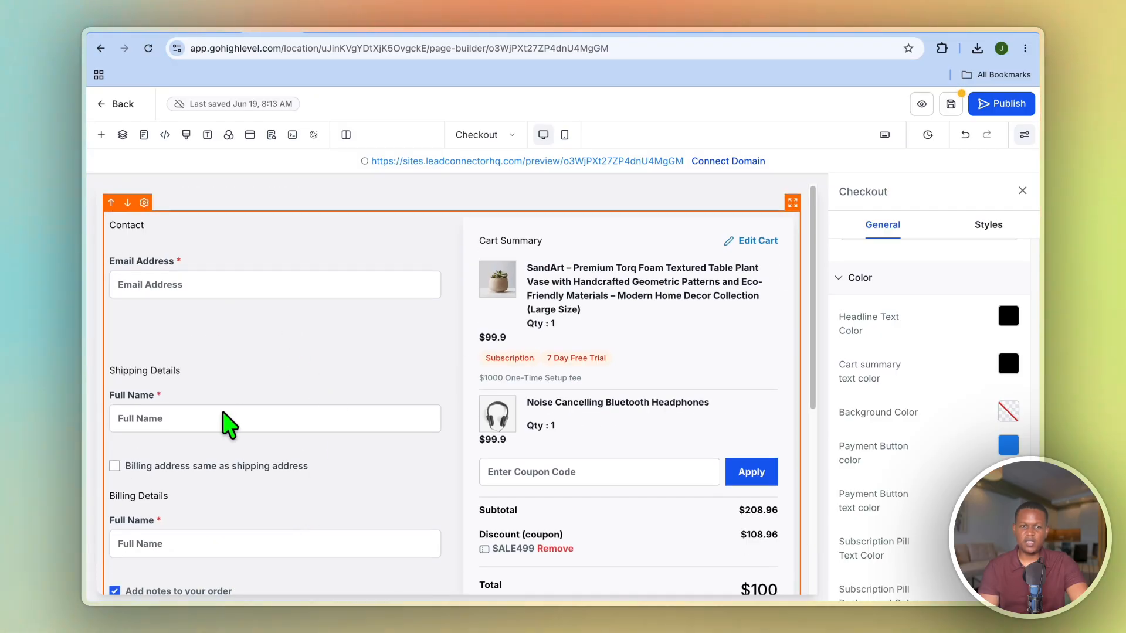
# - Review the checkout form from the shipping details to the payment section and save the Checkout page
pyautogui.scroll(-1, 230, 450)
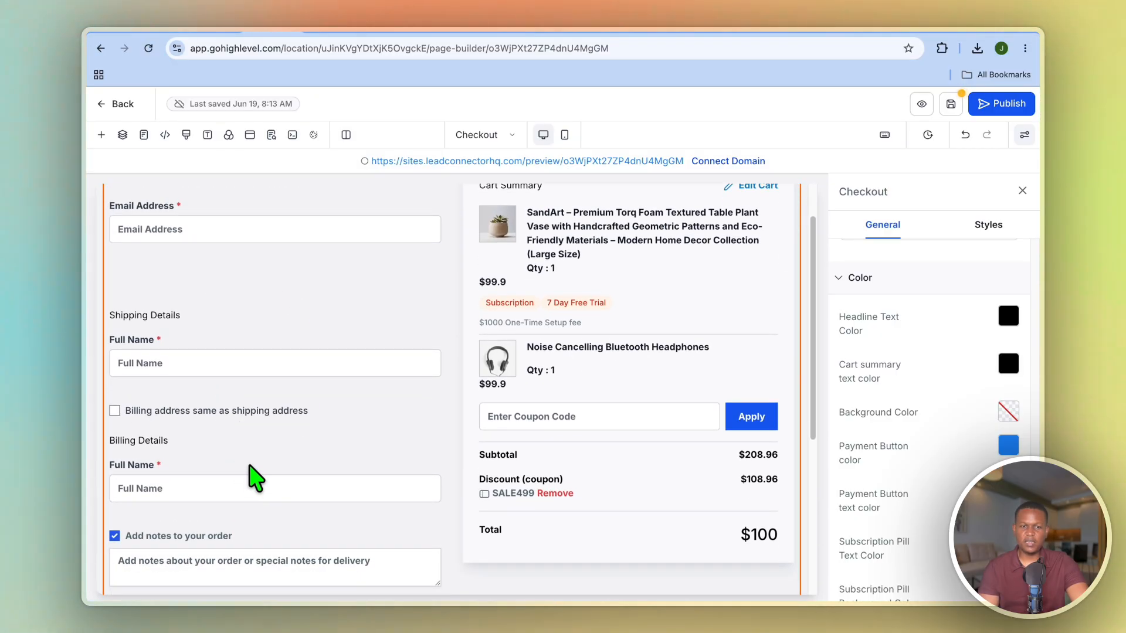
pyautogui.scroll(-1, 252, 478)
pyautogui.scroll(-1, 221, 496)
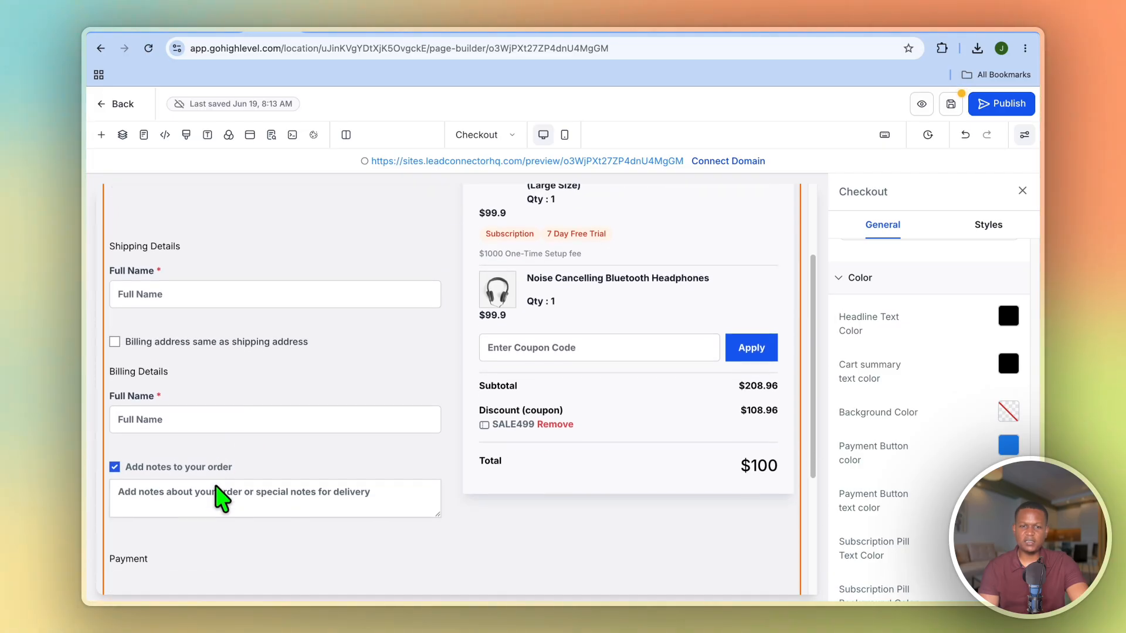
pyautogui.scroll(-3, 221, 498)
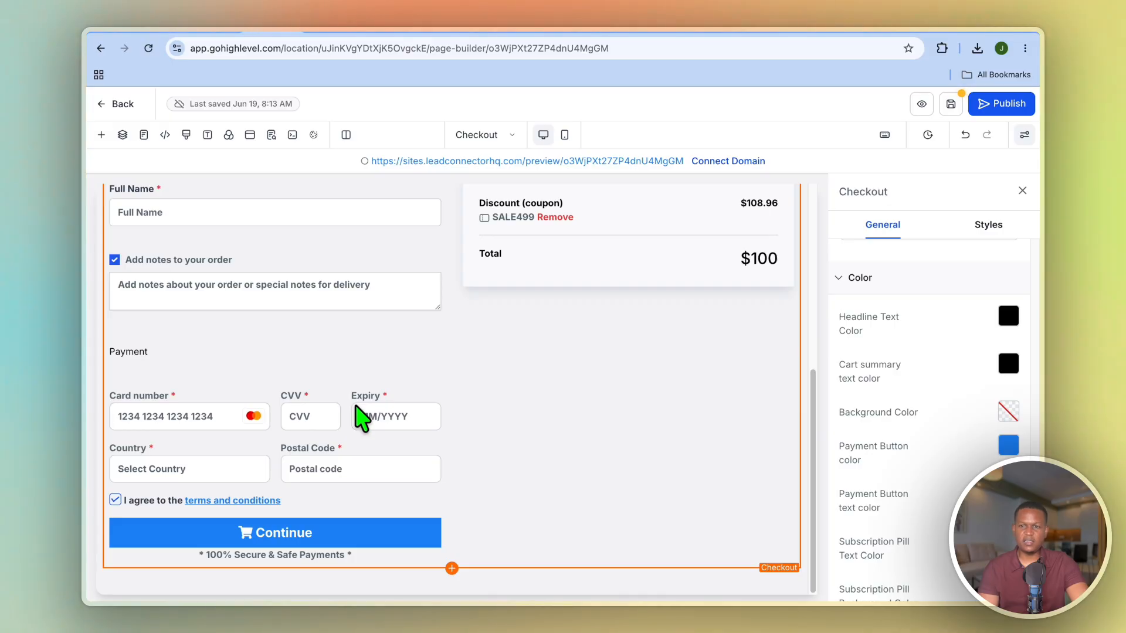
pyautogui.click(951, 104)
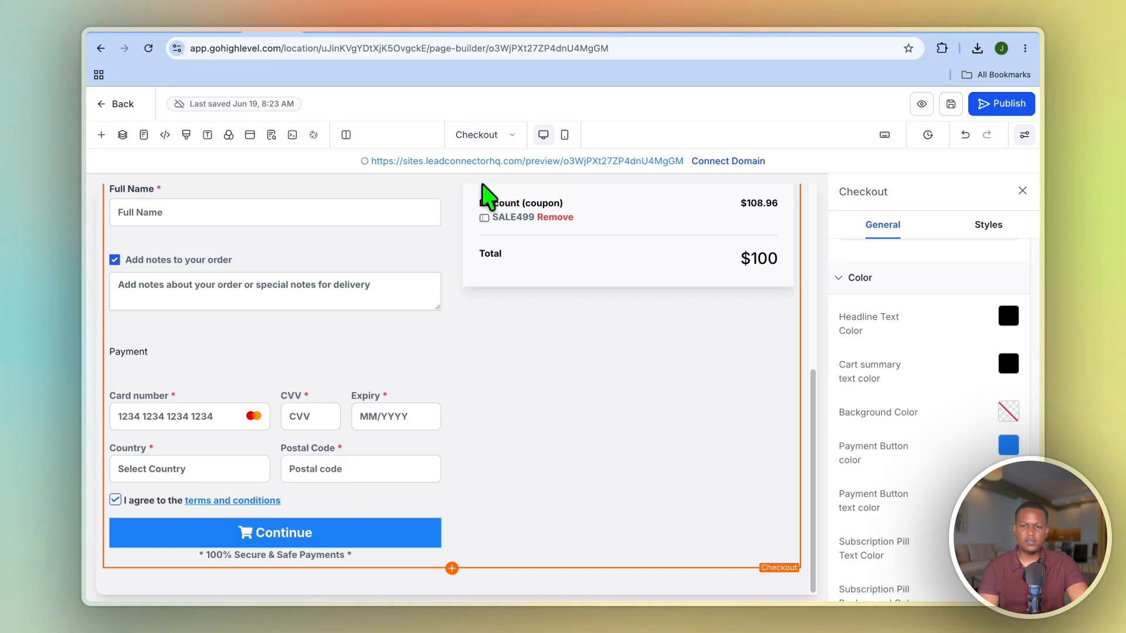
pyautogui.scroll(6, 489, 196)
pyautogui.scroll(-5, 489, 197)
pyautogui.scroll(5, 488, 196)
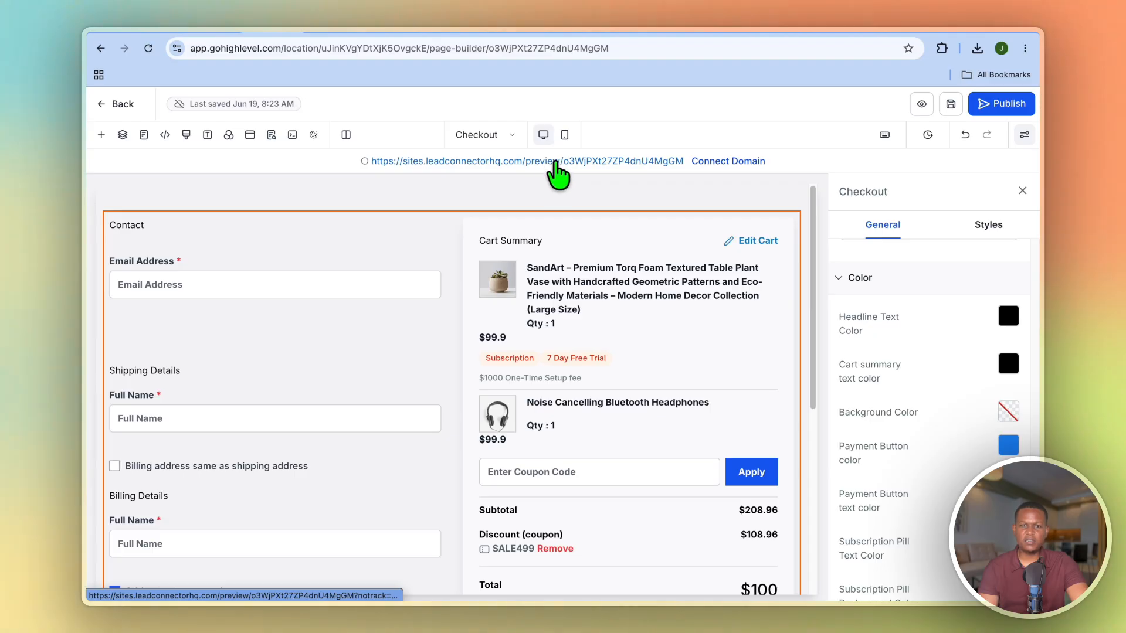
# - Switch the builder to the landing page and open its live preview
pyautogui.click(493, 140)
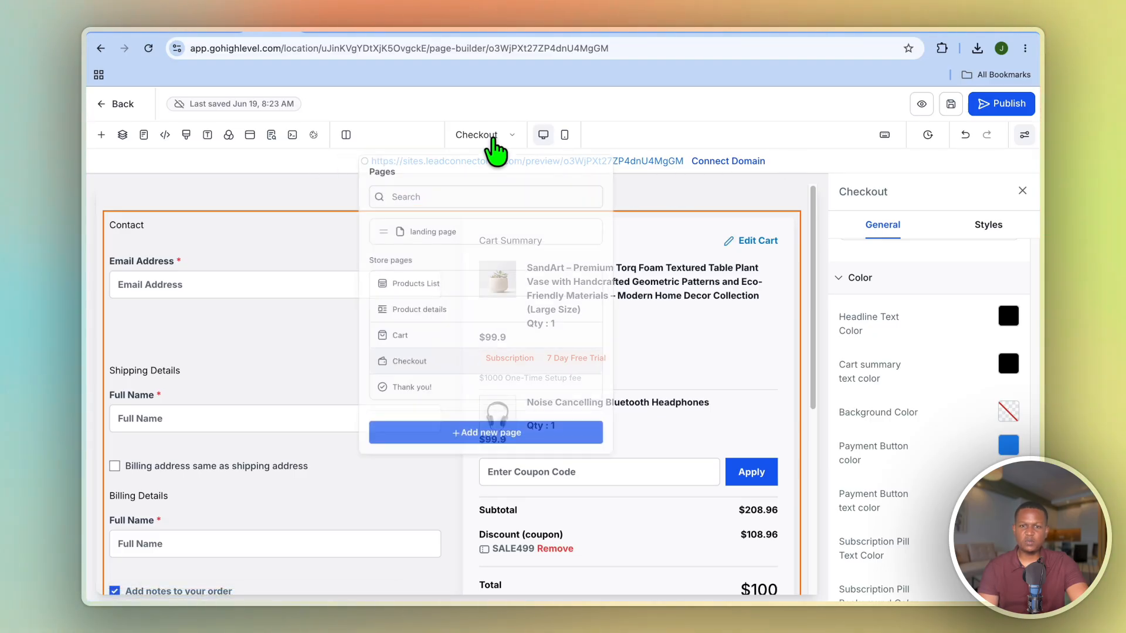
pyautogui.click(437, 232)
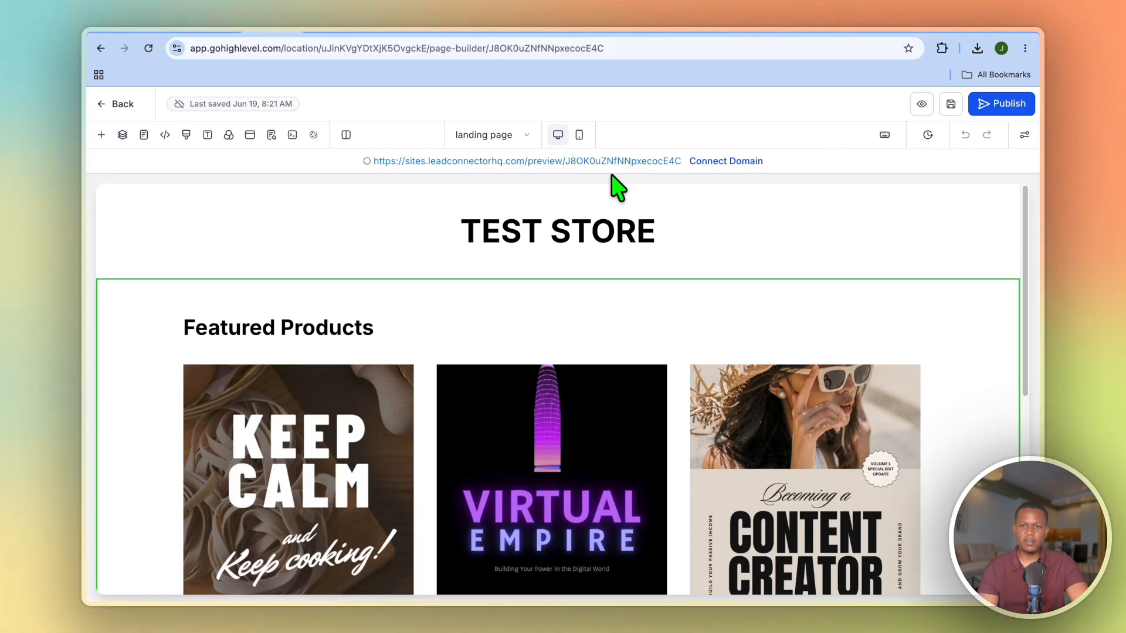
pyautogui.click(922, 105)
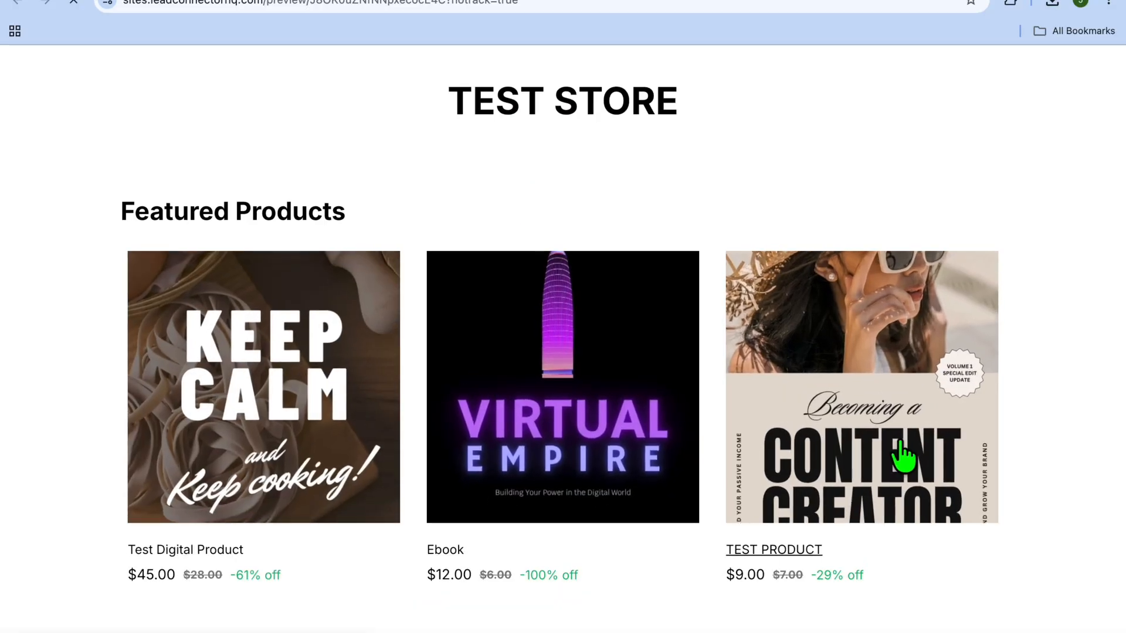
# - Open TEST PRODUCT in the store preview, add it to the cart and go through the cart to checkout
pyautogui.click(903, 457)
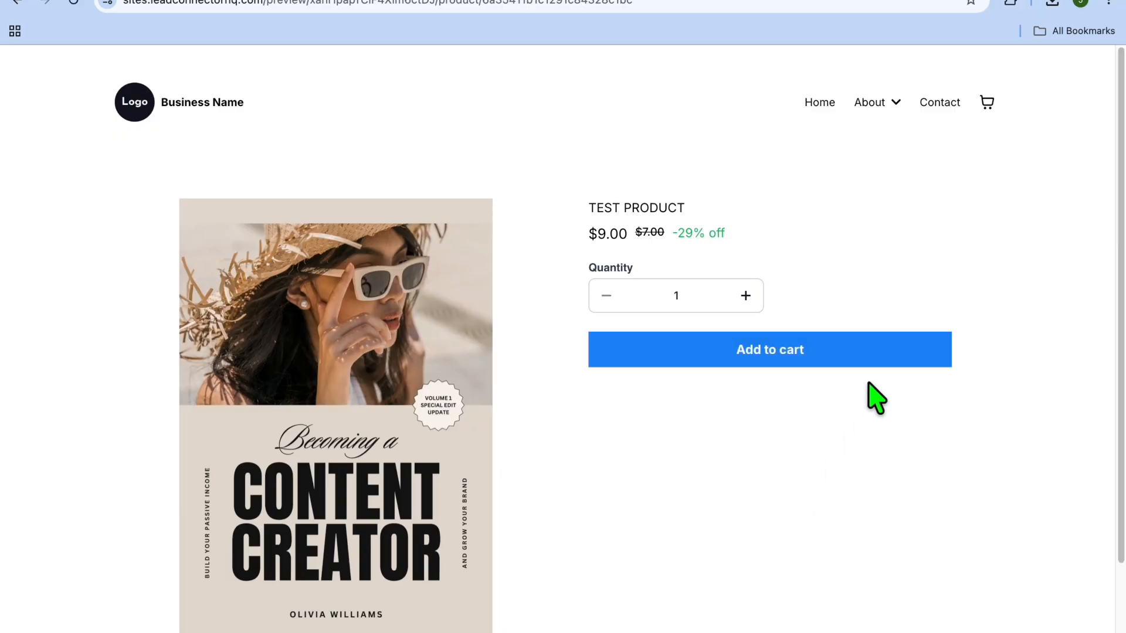
pyautogui.click(872, 351)
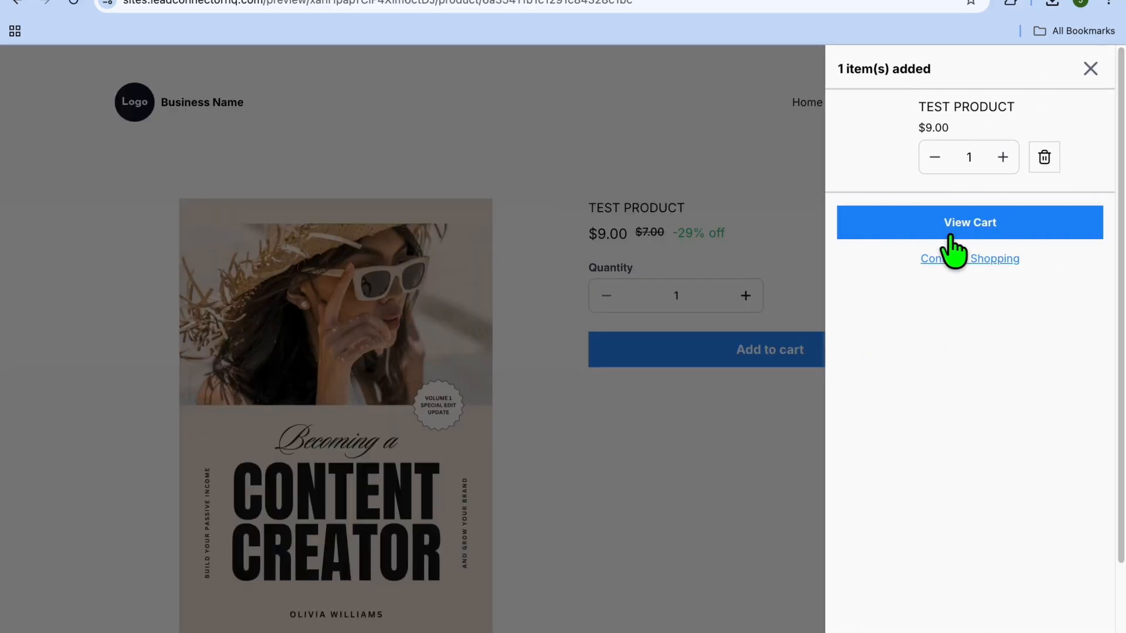
pyautogui.click(950, 233)
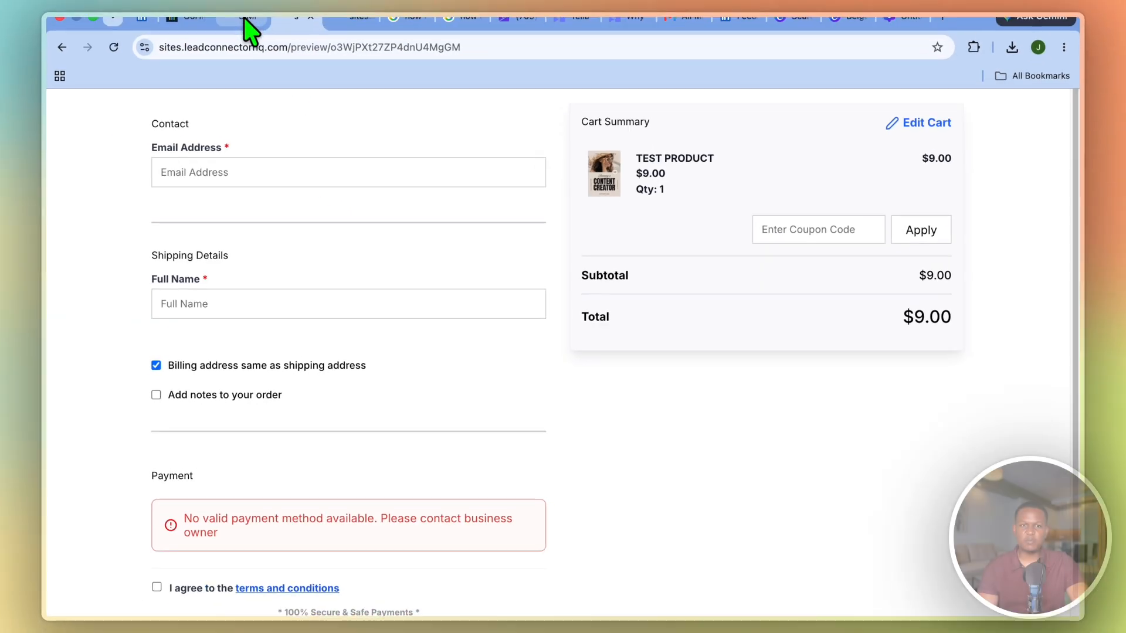
# - Return to the page builder and open the store's Thank you! page
pyautogui.click(267, 39)
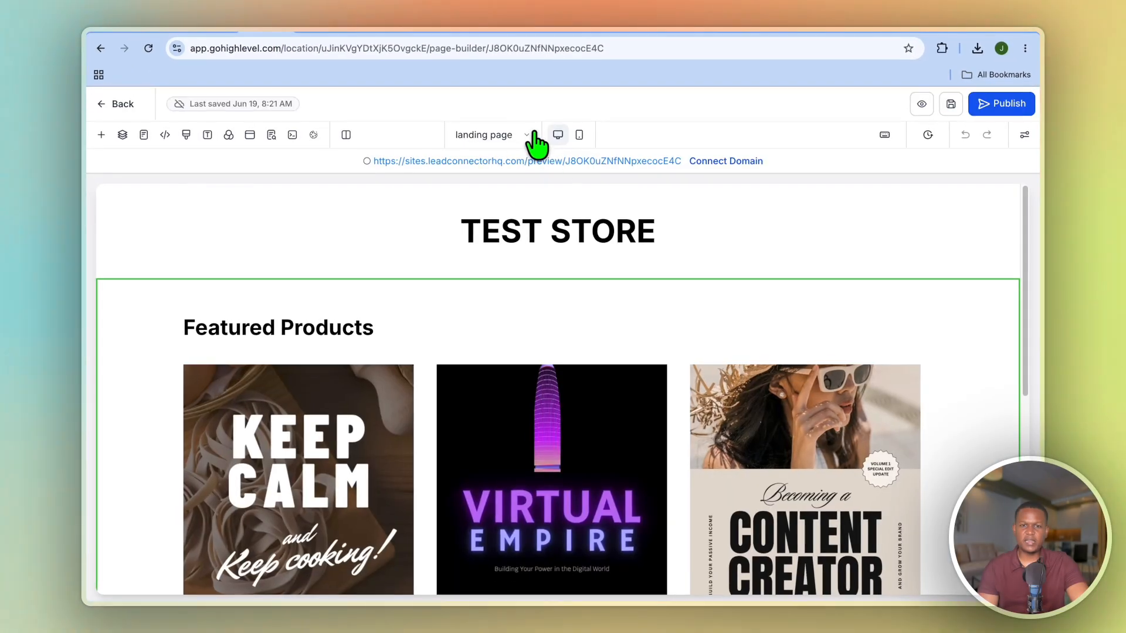
pyautogui.click(510, 136)
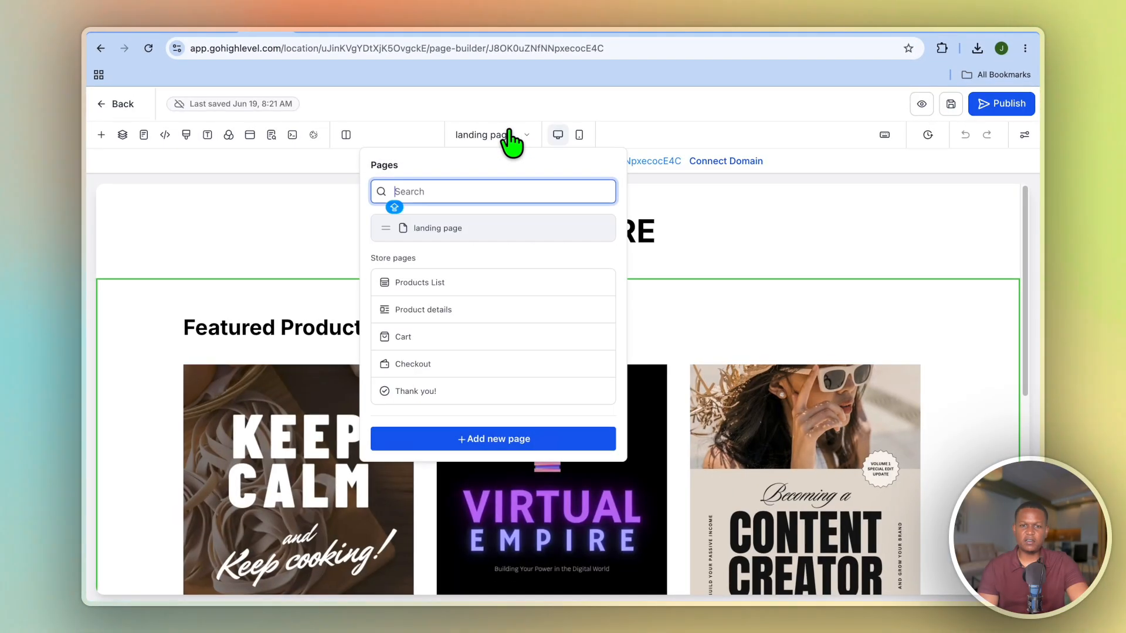
pyautogui.click(461, 391)
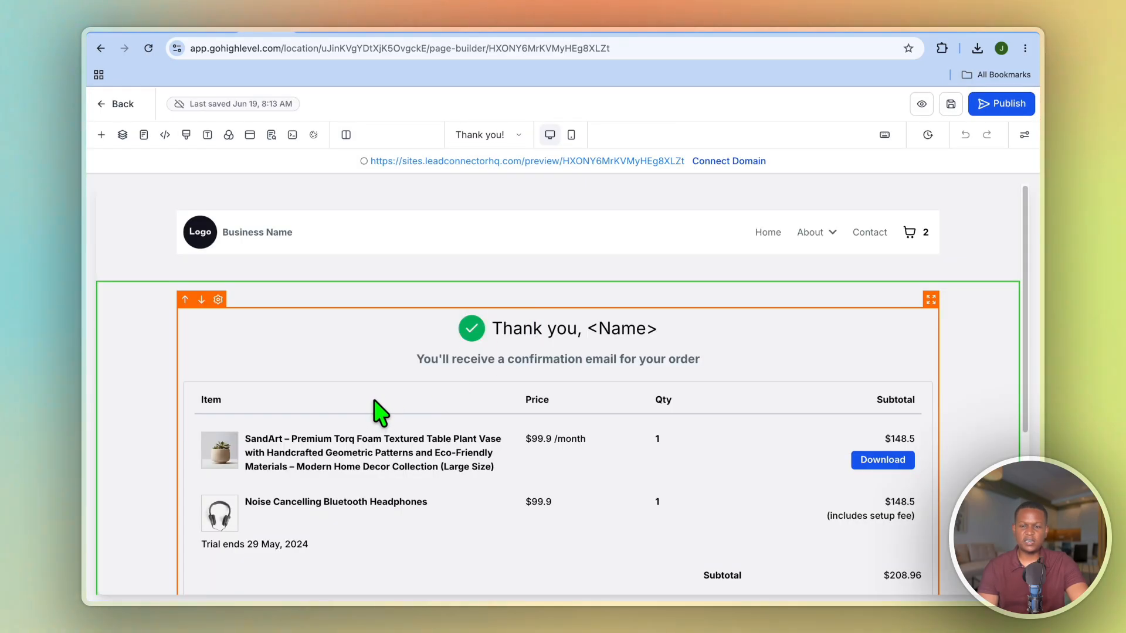
# - Examine the Thank you element's order summary and its settings, including the Download Button text options and the colour options
pyautogui.scroll(-5, 381, 405)
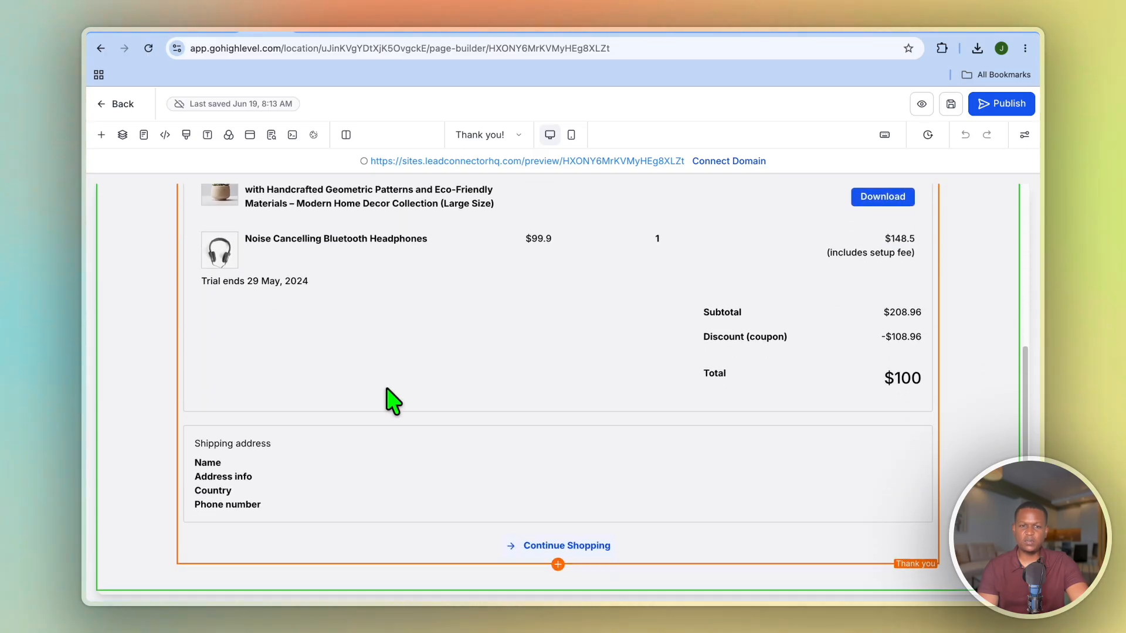
pyautogui.scroll(5, 392, 402)
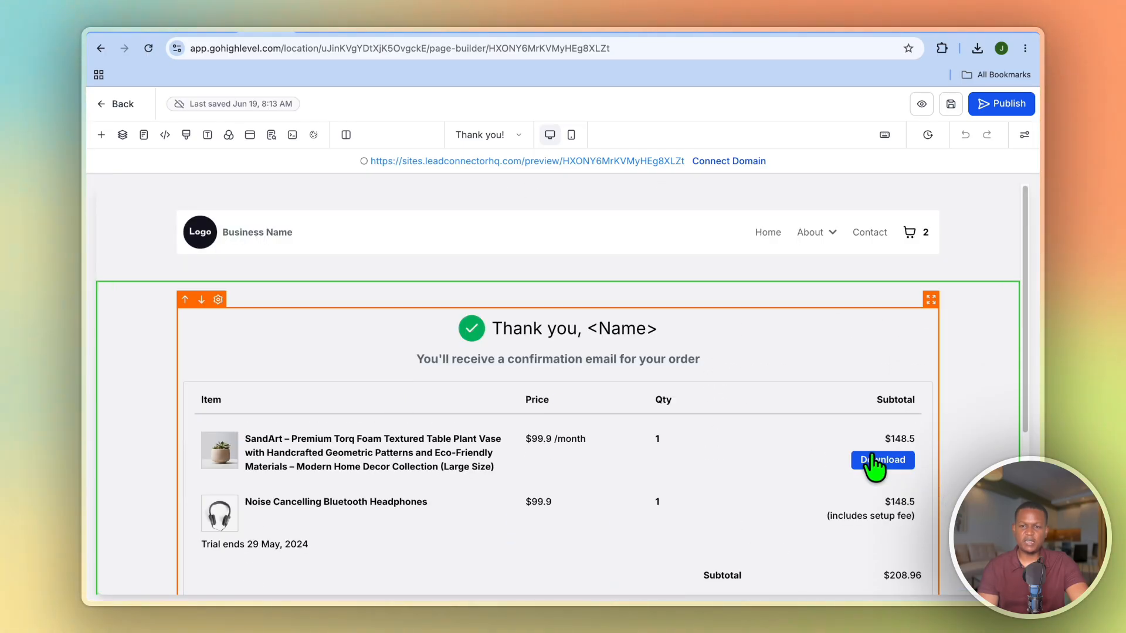
pyautogui.click(872, 354)
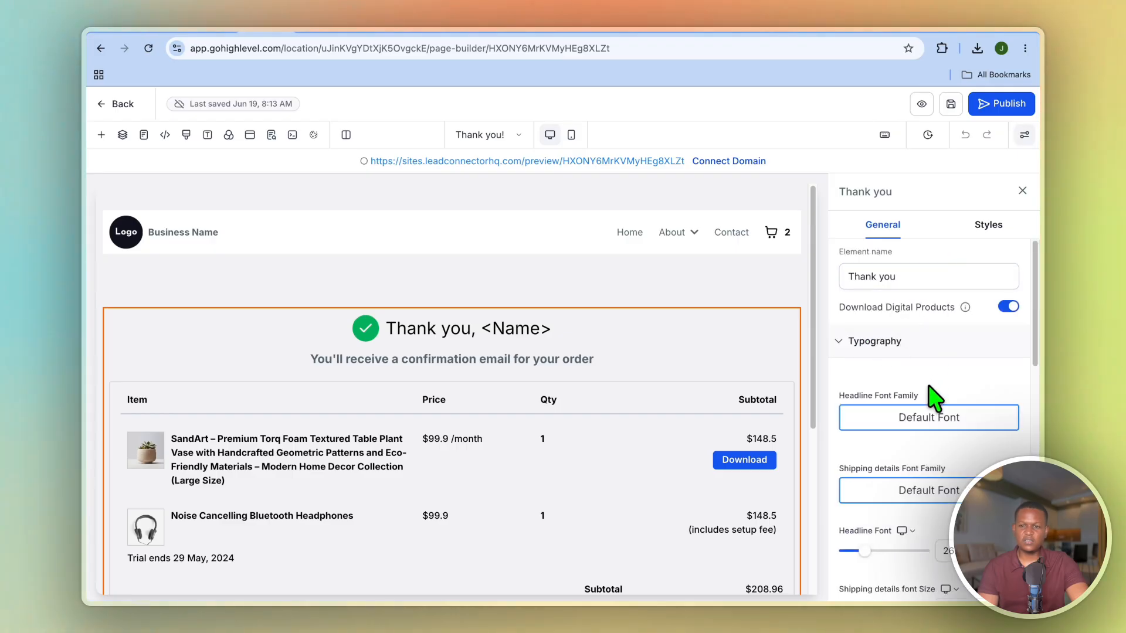
pyautogui.scroll(-6, 959, 440)
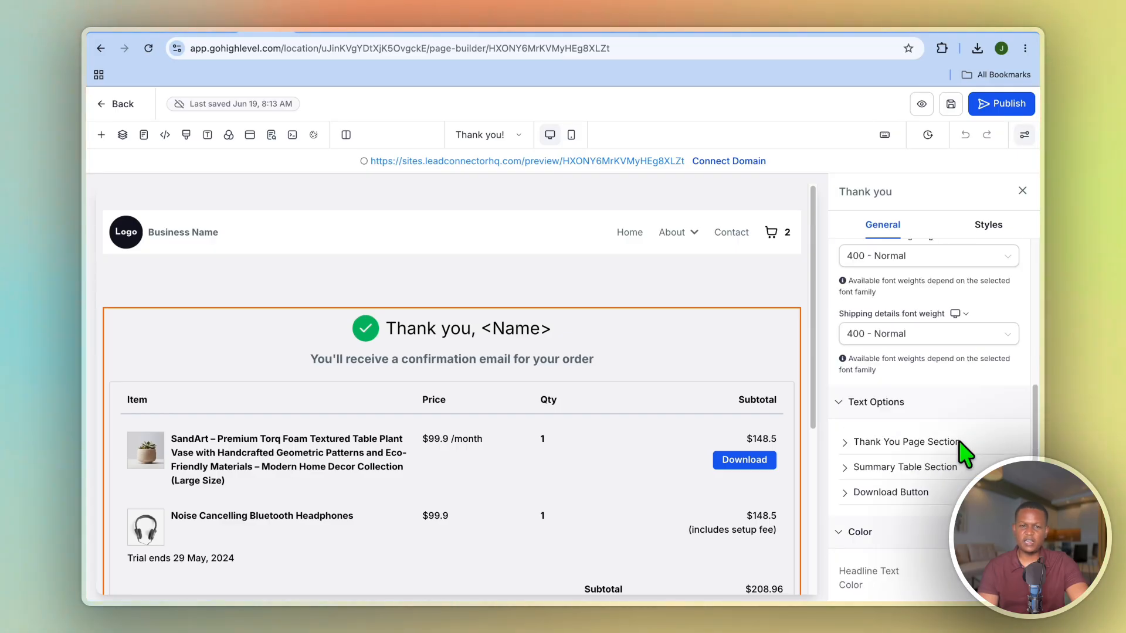
pyautogui.click(928, 519)
pyautogui.scroll(-3, 930, 517)
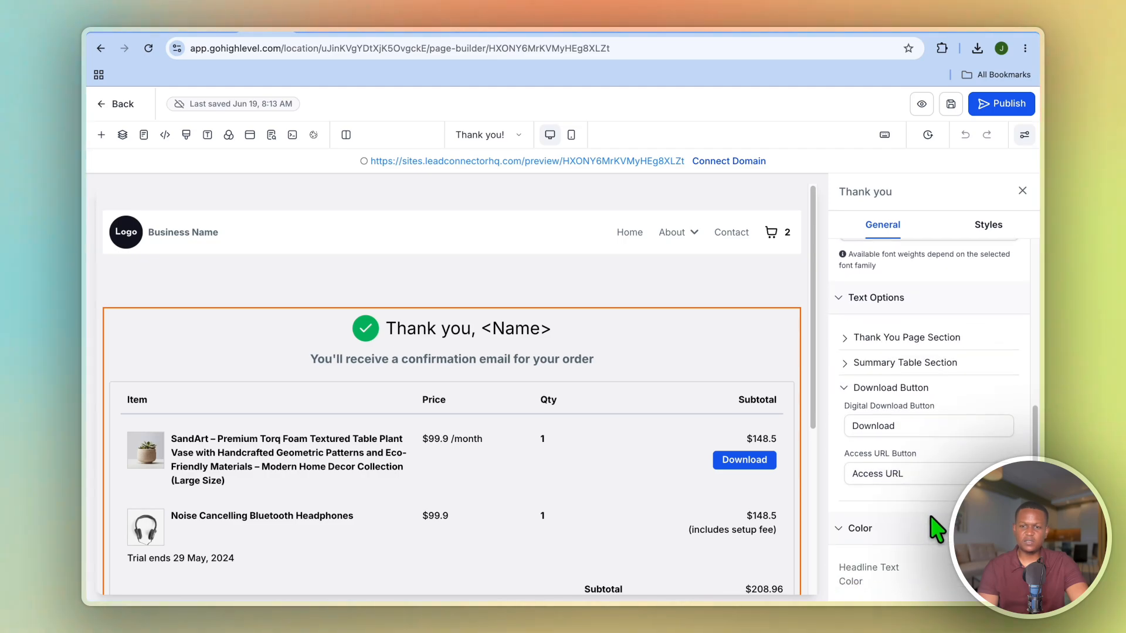
pyautogui.click(933, 472)
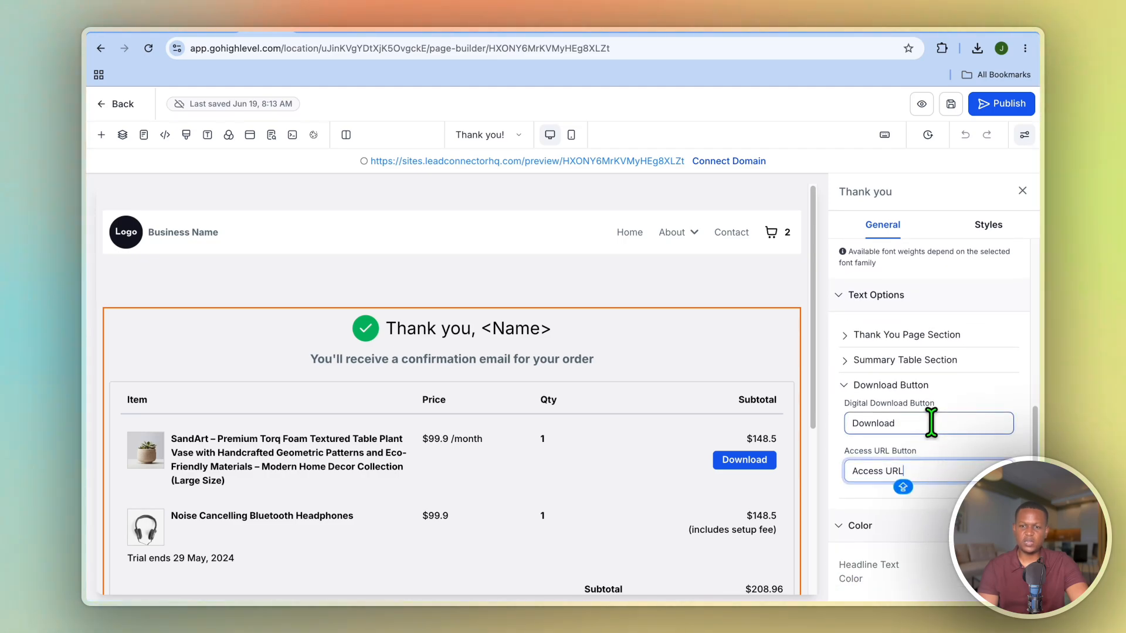
pyautogui.scroll(-3, 927, 534)
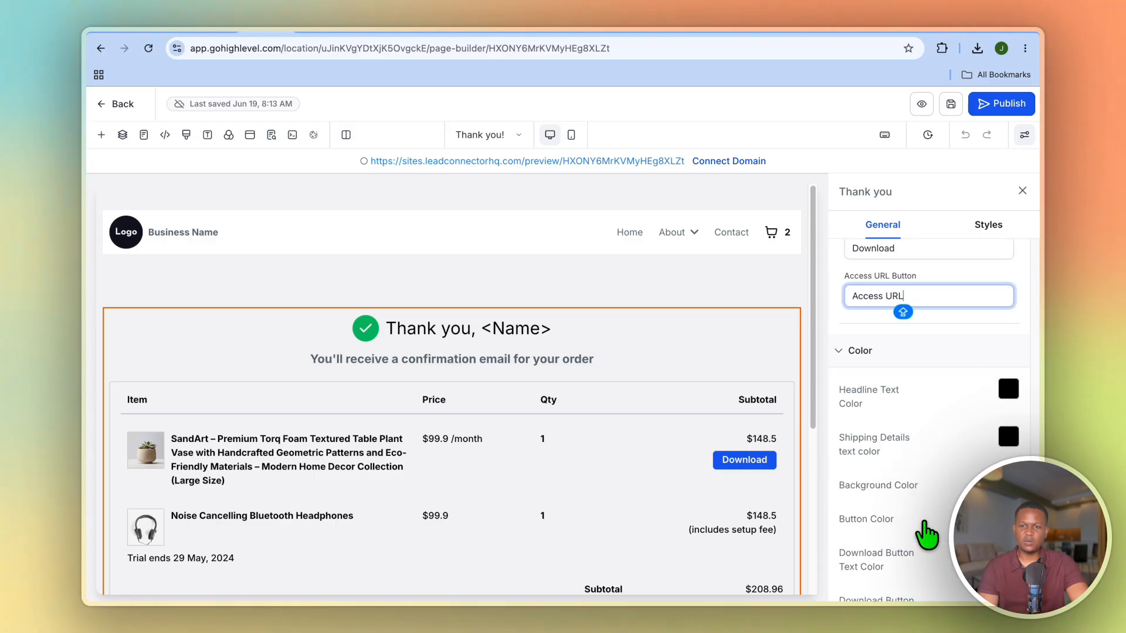
# - Leave the page builder and review the test store's pages, products, stats and sales
pyautogui.click(119, 112)
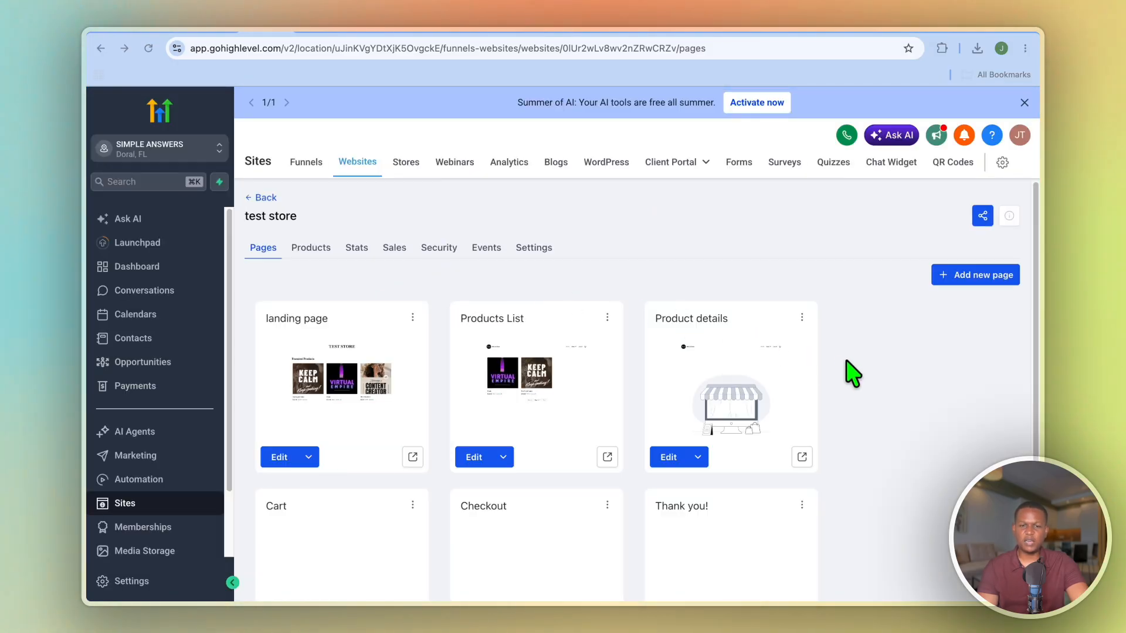
pyautogui.scroll(-3, 359, 322)
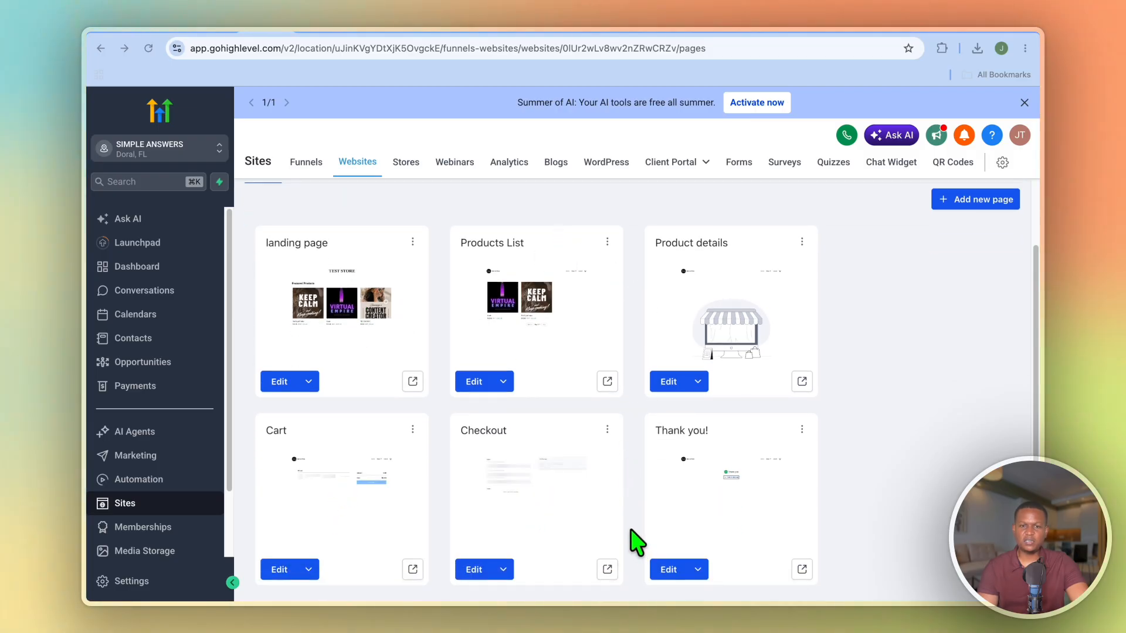
pyautogui.scroll(3, 633, 538)
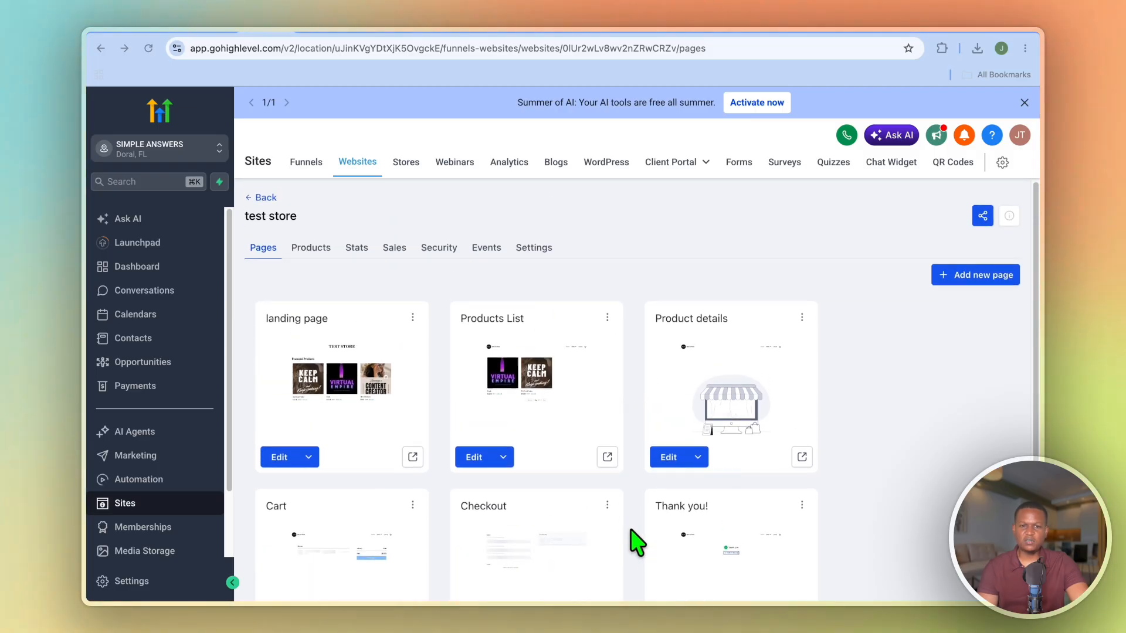
pyautogui.click(318, 249)
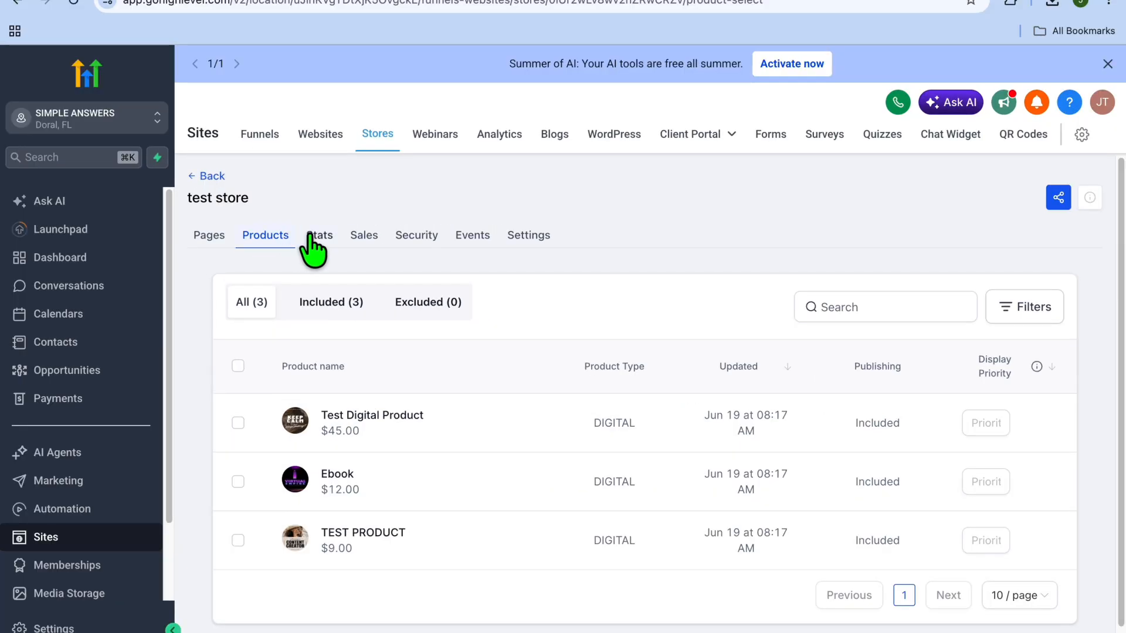
pyautogui.click(350, 247)
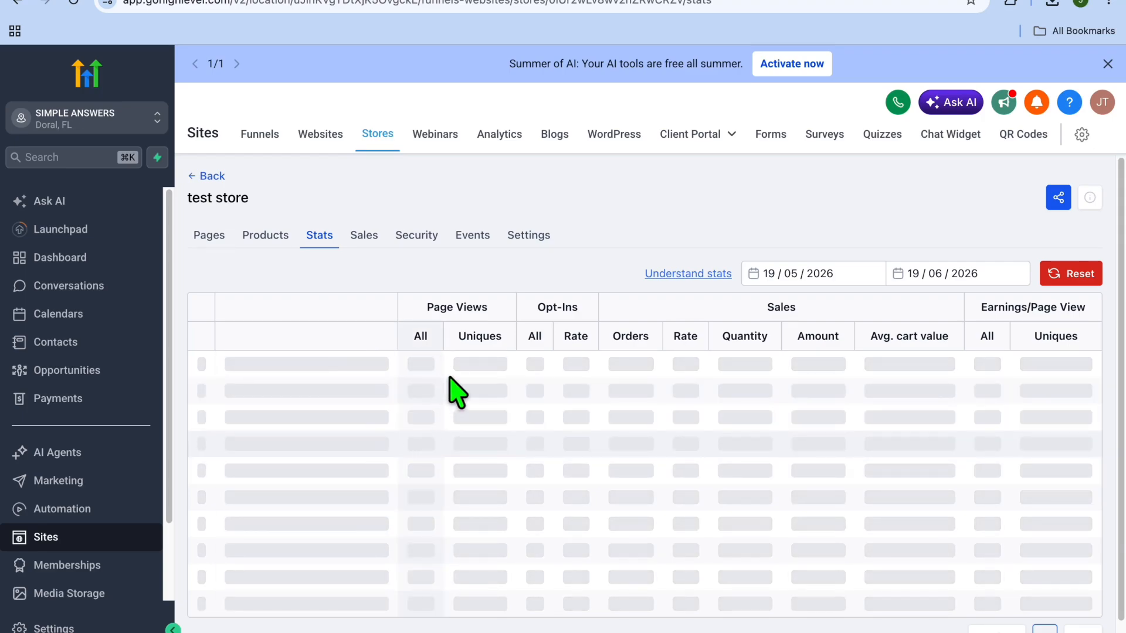
pyautogui.click(363, 241)
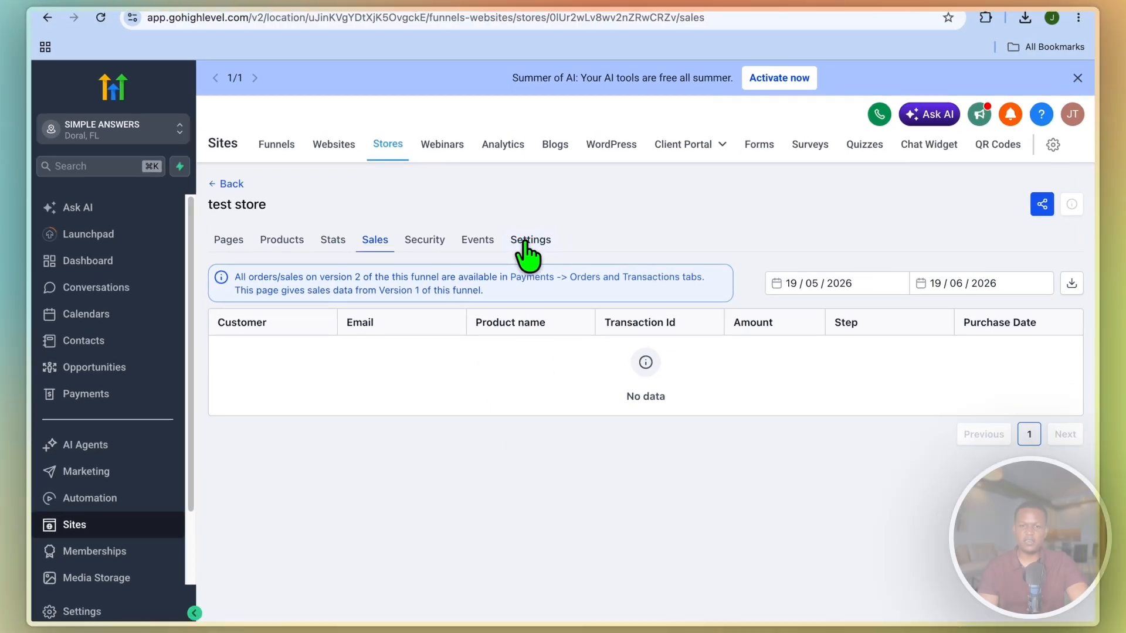
# - Review the test store's settings from website details and tracking scripts through payments, performance and website access
pyautogui.click(523, 235)
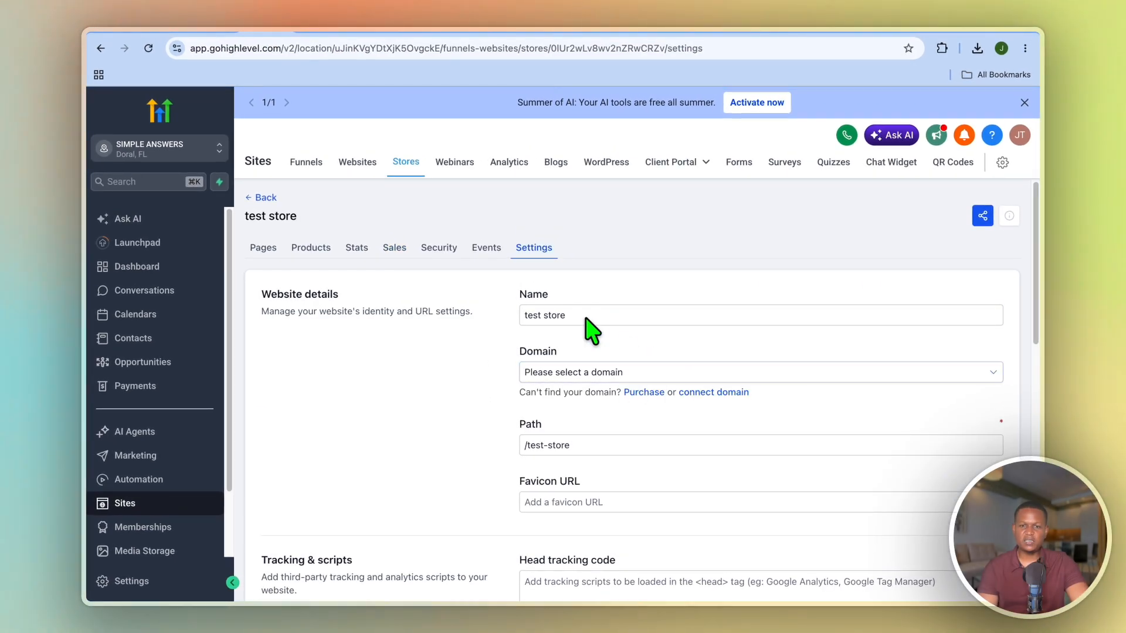
pyautogui.click(579, 317)
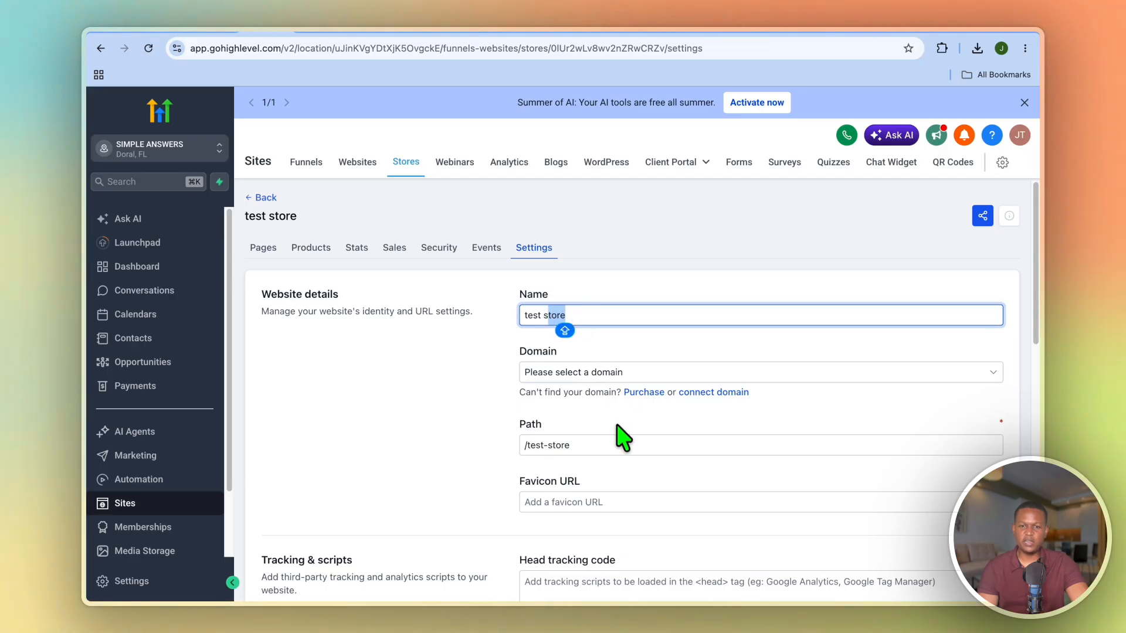
pyautogui.scroll(-1, 648, 476)
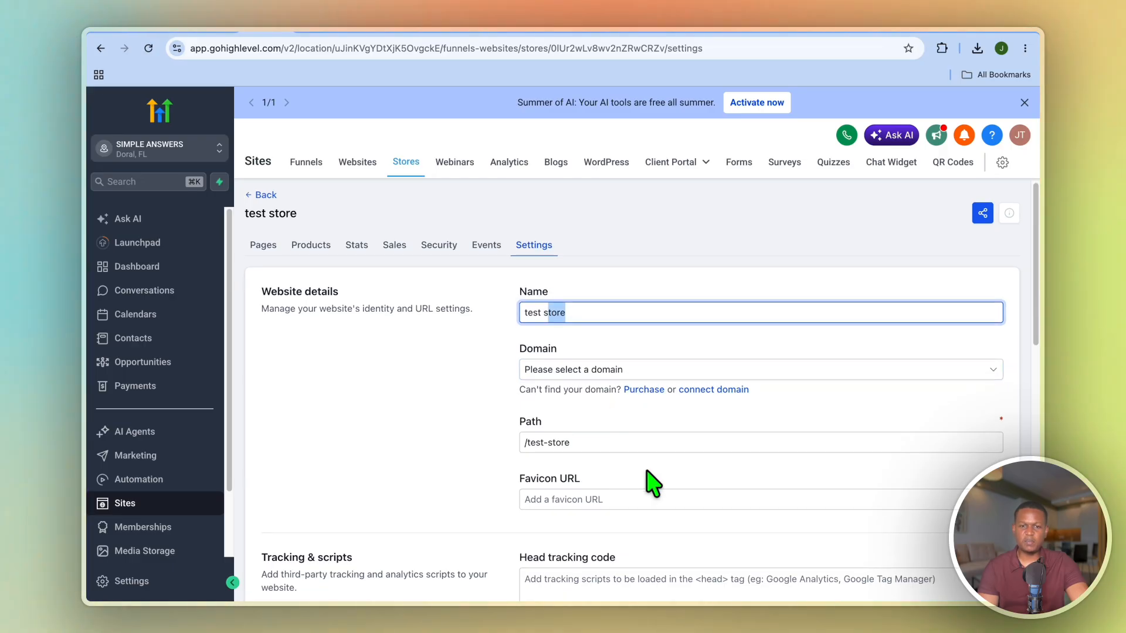
pyautogui.click(605, 500)
pyautogui.scroll(-3, 605, 501)
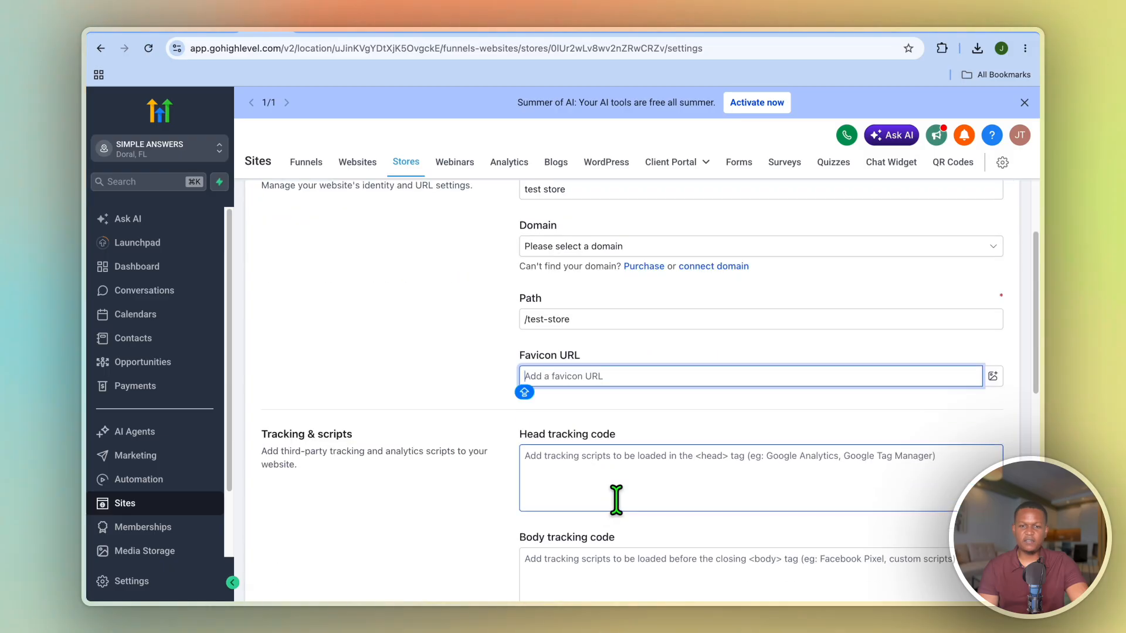
pyautogui.scroll(-3, 615, 499)
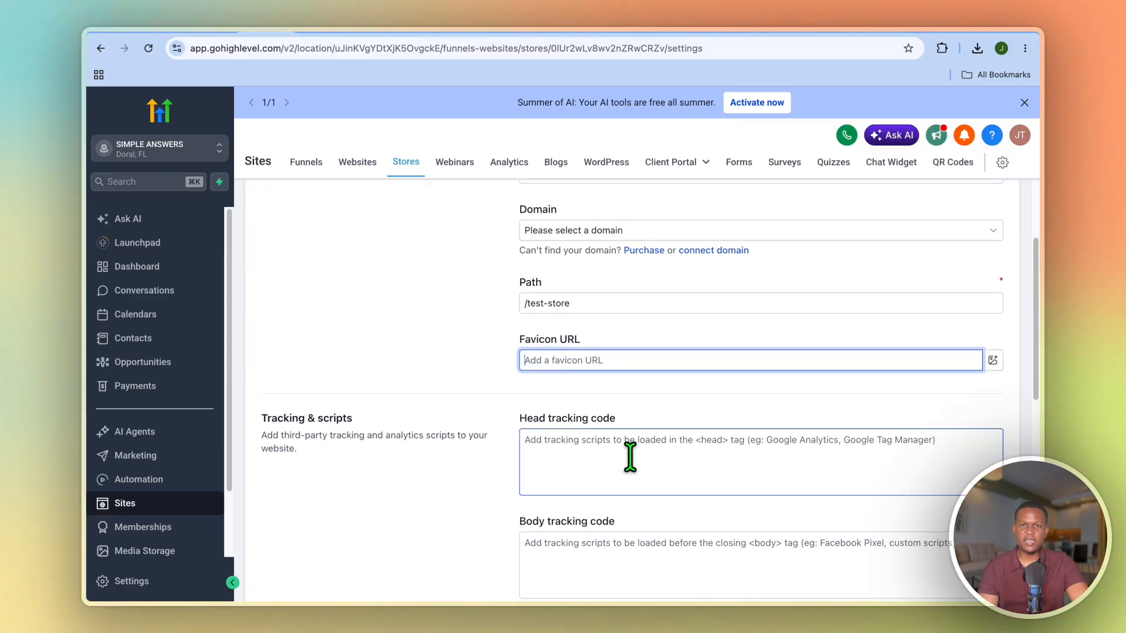
pyautogui.scroll(-8, 632, 456)
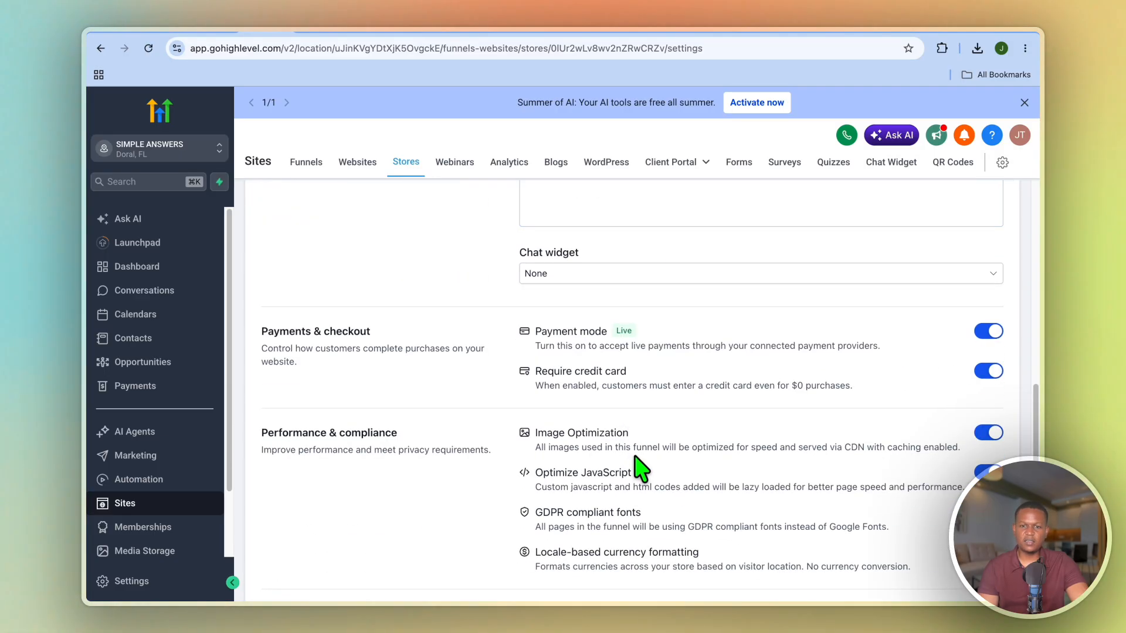
pyautogui.scroll(-3, 641, 469)
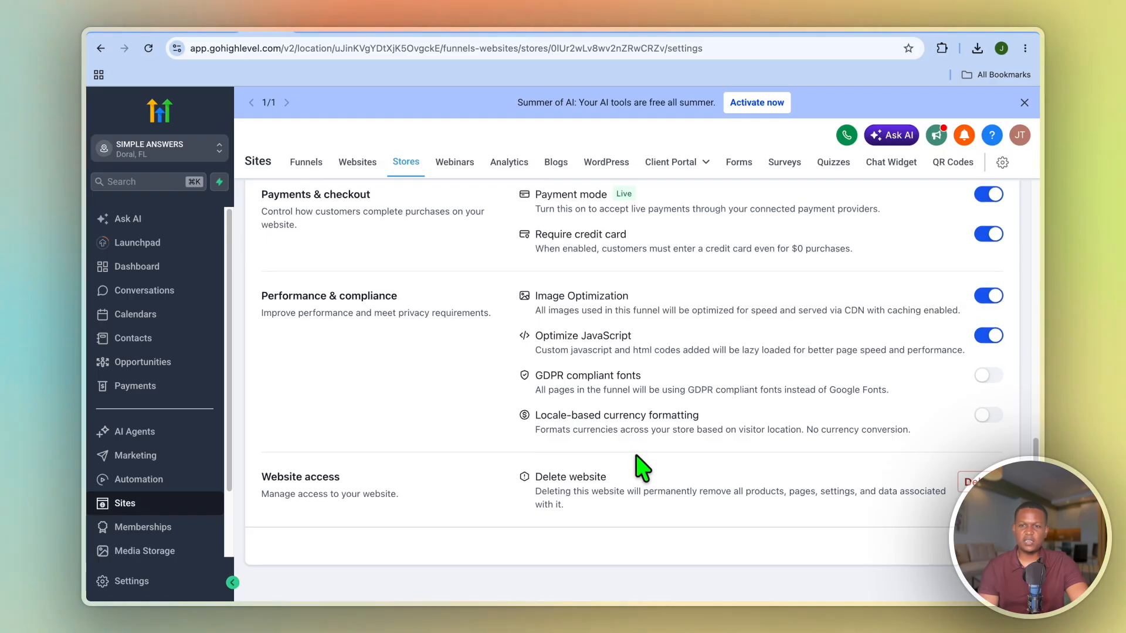
pyautogui.scroll(-1, 643, 468)
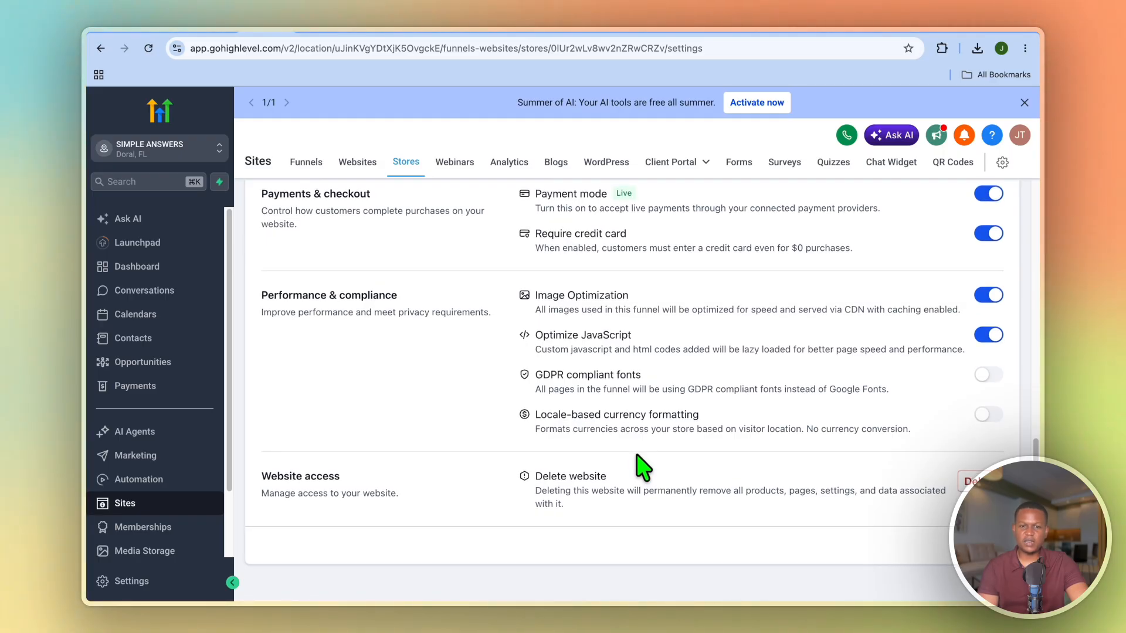